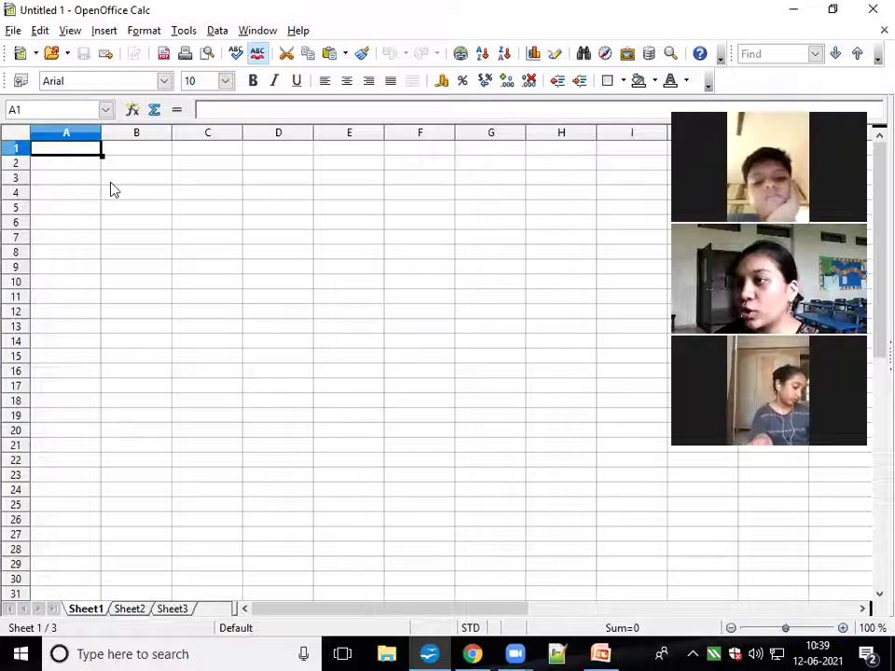
Set the font size of the cell range B2:G22 to 22.
{"action": "left_click", "coordinate": [132, 163]}
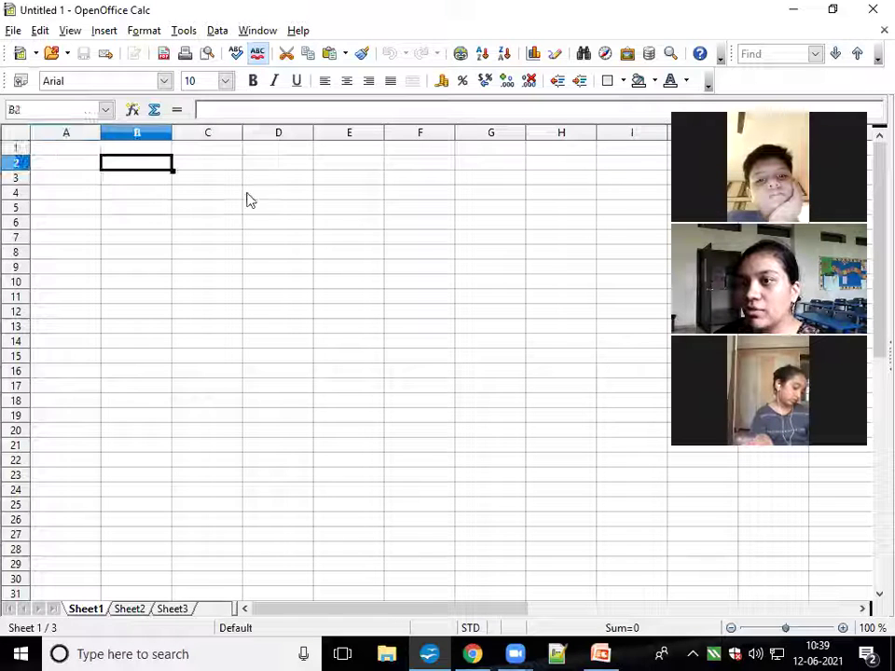
{"action": "left_click_drag", "start_coordinate": [138, 170], "coordinate": [492, 459]}
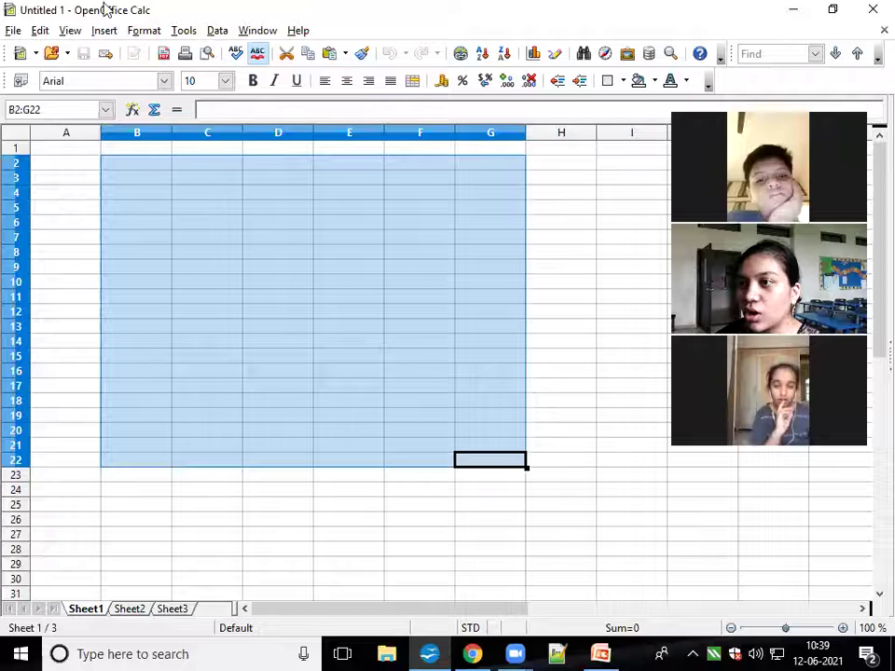
{"action": "left_click", "coordinate": [225, 81]}
{"action": "scroll", "coordinate": [220, 231], "scroll_direction": "down", "scroll_amount": 2}
{"action": "left_click", "coordinate": [188, 211]}
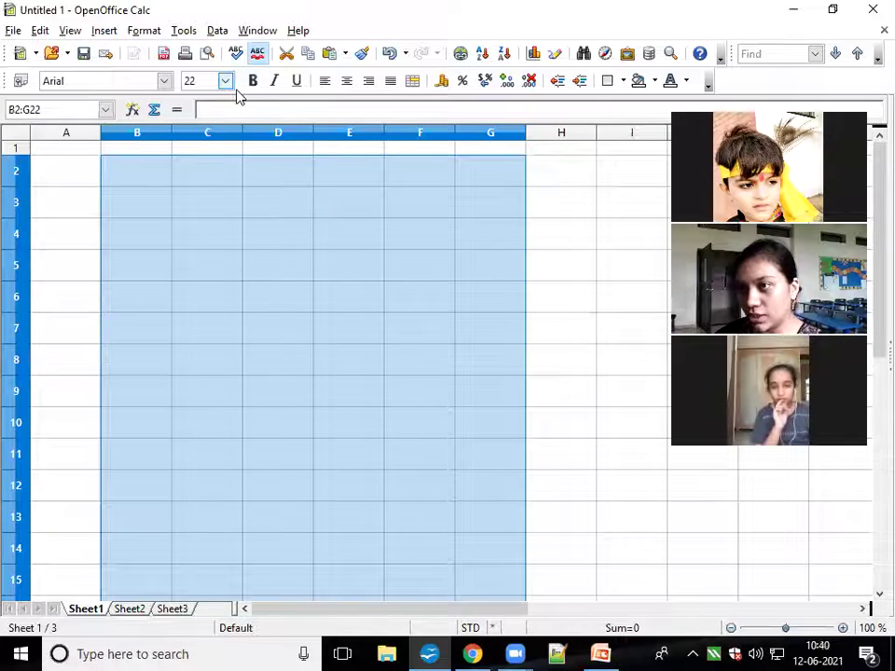
Enter the column header "Item" in cell B2.
{"action": "left_click", "coordinate": [137, 167]}
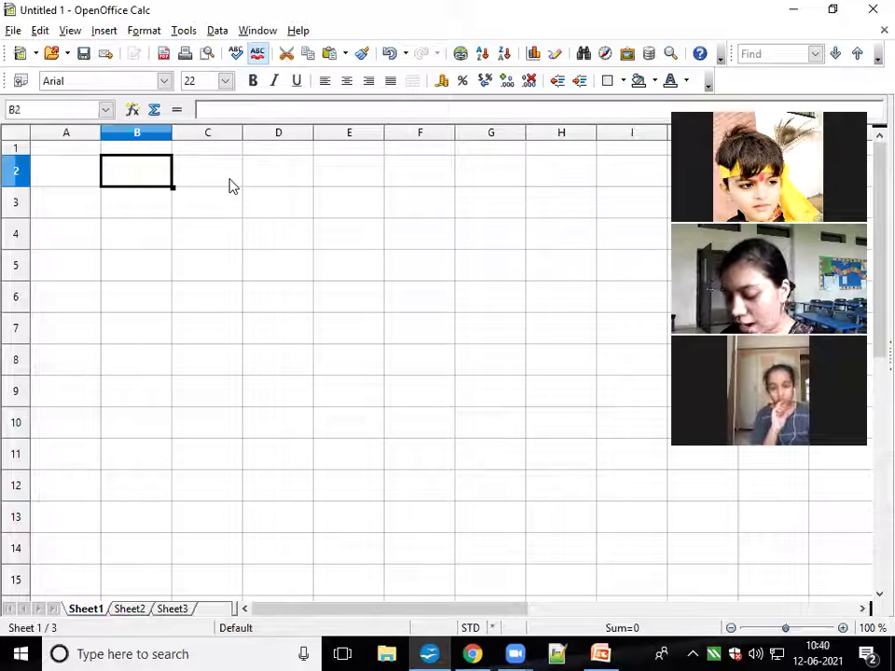
{"action": "type", "text": "iTE"}
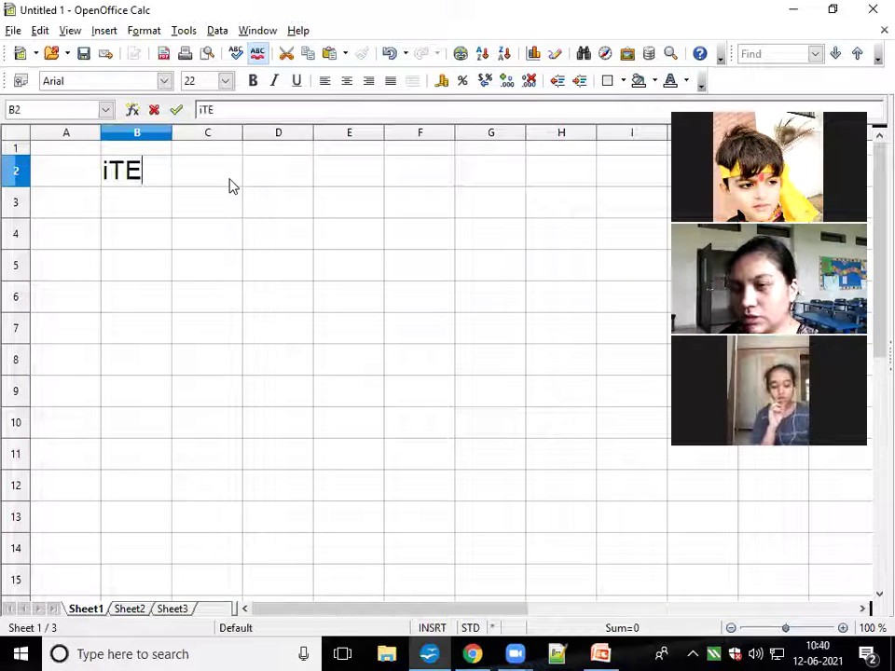
{"action": "key", "text": "BackSpace"}
{"action": "key", "text": "BackSpace"}
{"action": "key", "text": "BackSpace"}
{"action": "type", "text": "I"}
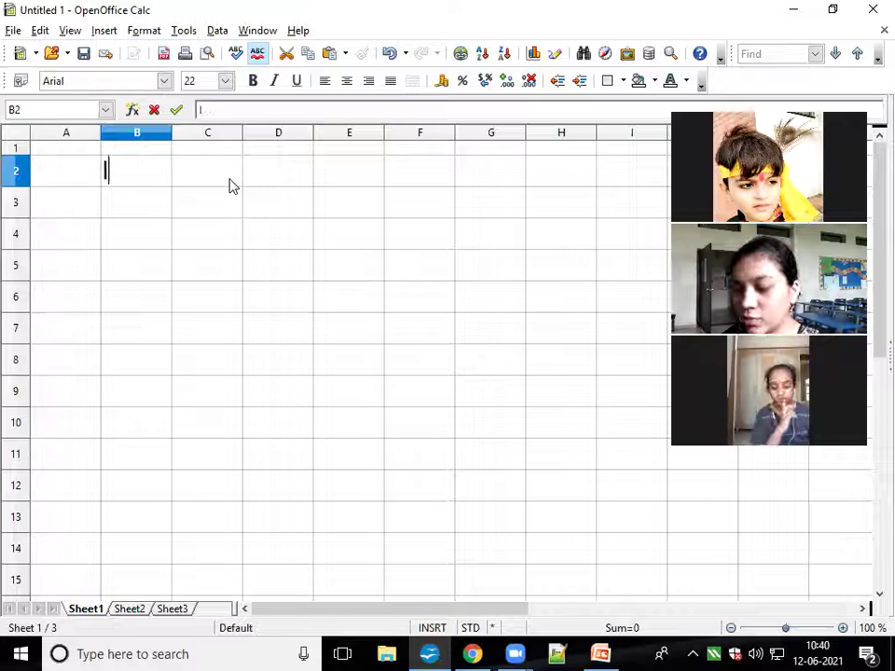
{"action": "type", "text": "tem"}
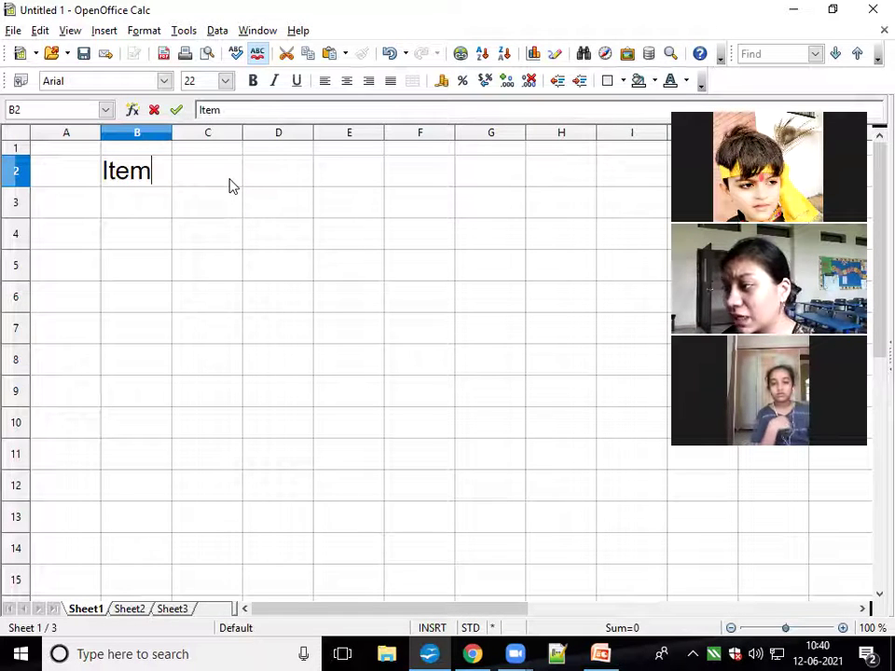
Enter the header "Quantity" in cell C2 and fit column C's width to the text.
{"action": "left_click", "coordinate": [230, 184]}
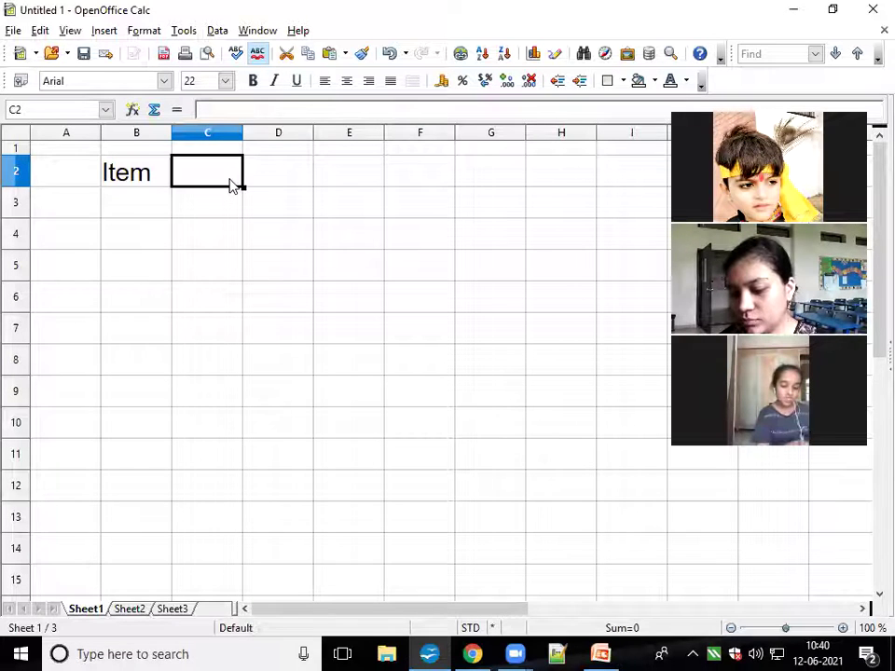
{"action": "type", "text": "Qu"}
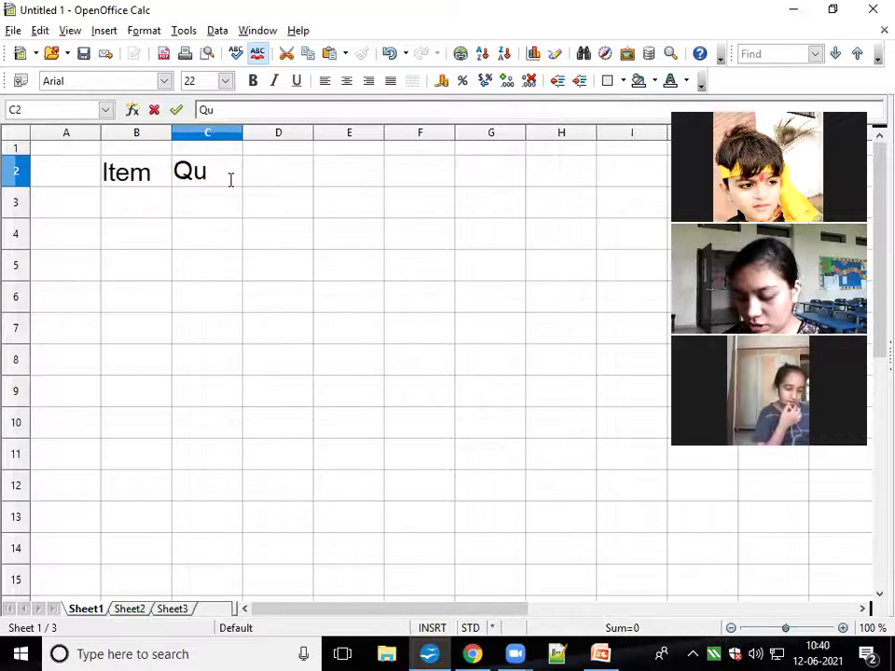
{"action": "type", "text": "antit"}
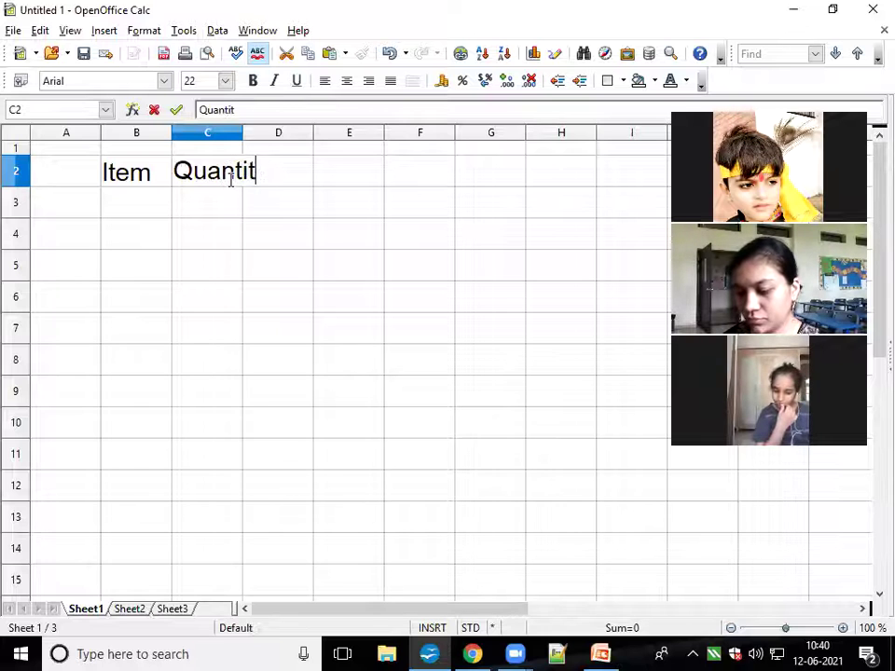
{"action": "type", "text": "y"}
{"action": "key", "text": "Tab"}
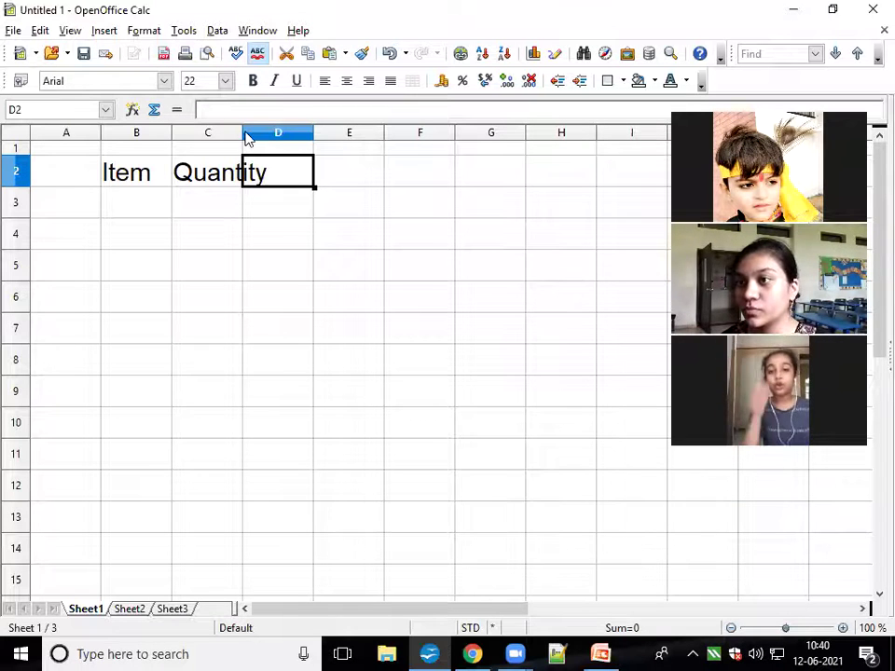
{"action": "double_click", "coordinate": [241, 127]}
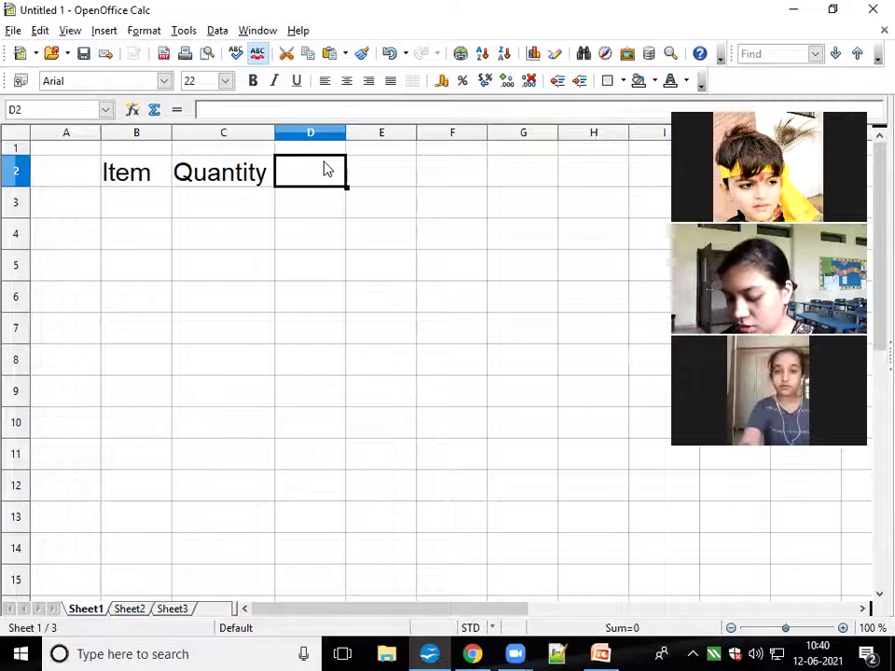
Enter the header "Price per piece" in cell D2 and fit column D's width to the text.
{"action": "type", "text": "Price "}
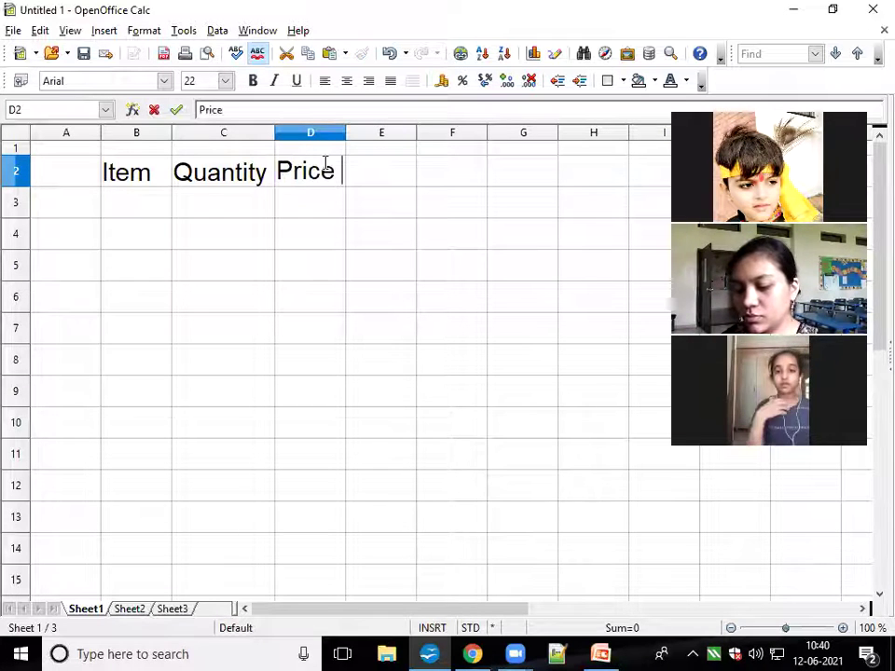
{"action": "type", "text": "per p"}
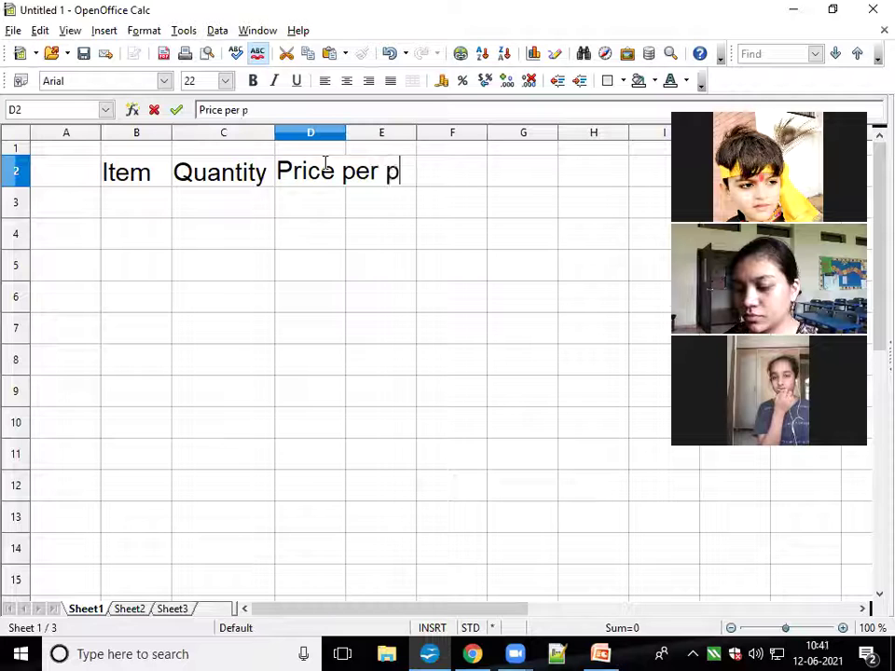
{"action": "type", "text": "iece"}
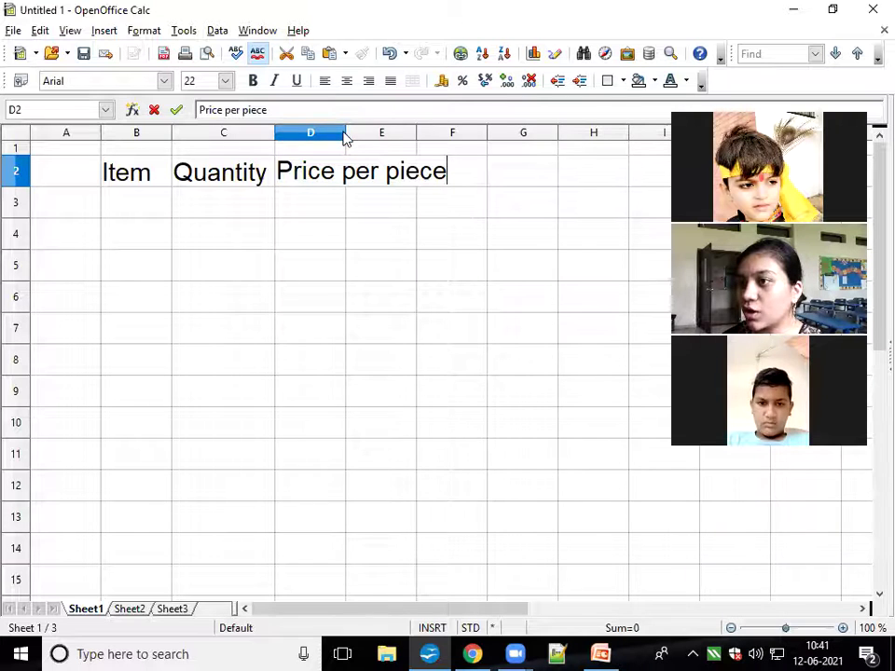
{"action": "double_click", "coordinate": [344, 136]}
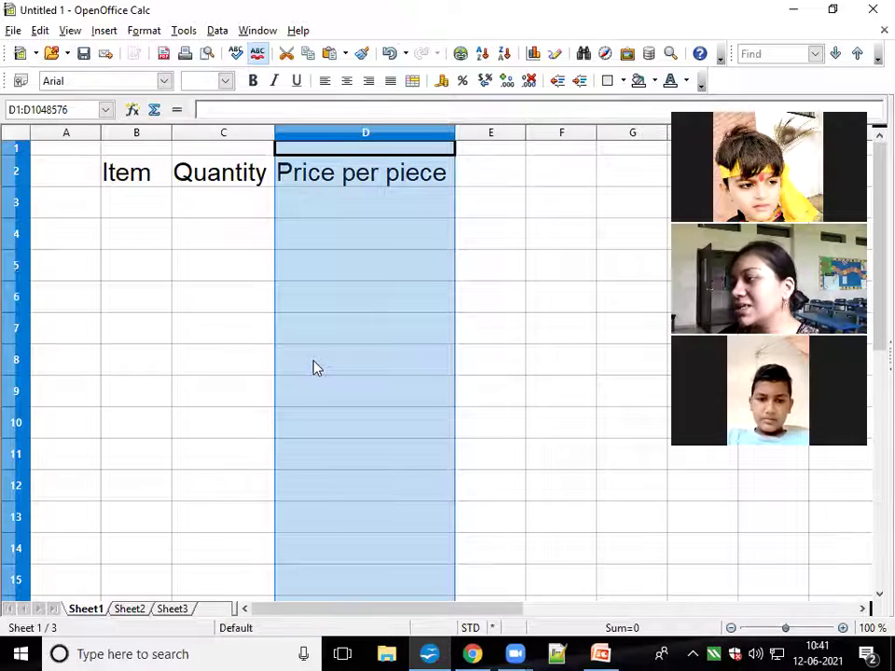
Enter "Chocolates" as the first item in cell B3 and fit column B's width to the text.
{"action": "left_click", "coordinate": [122, 197]}
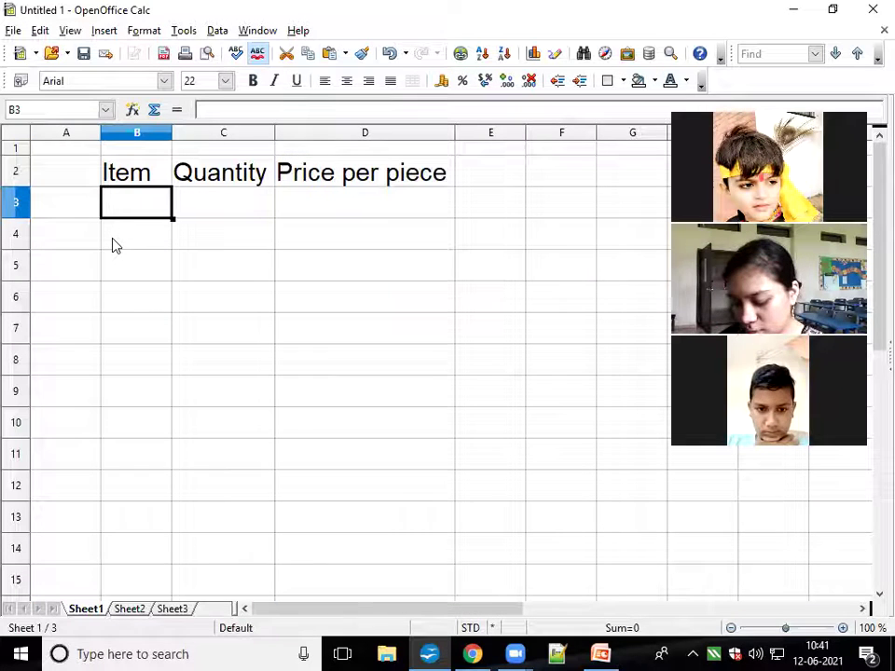
{"action": "type", "text": "Cho"}
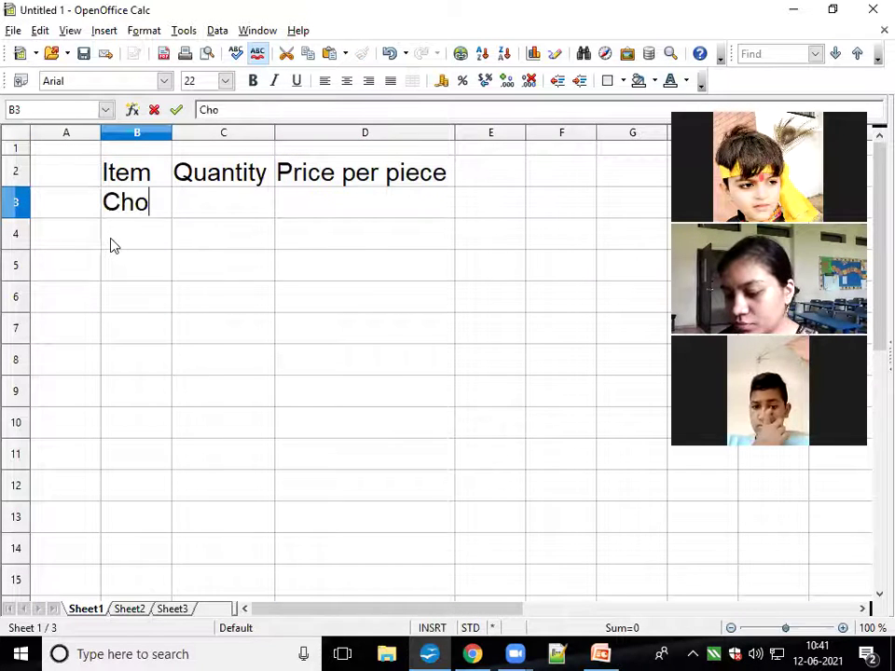
{"action": "type", "text": "colates"}
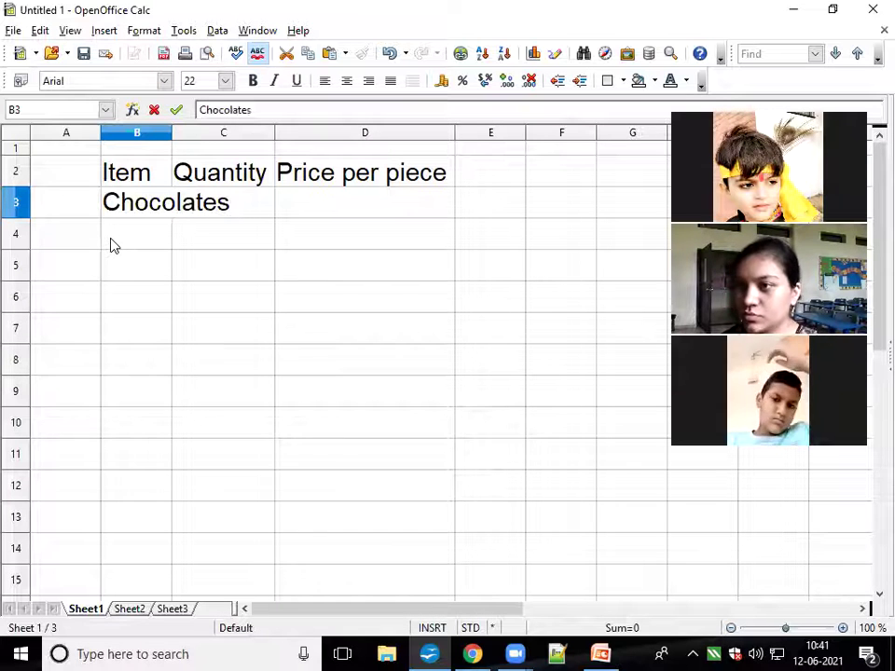
{"action": "left_click", "coordinate": [170, 138]}
{"action": "double_click", "coordinate": [171, 137]}
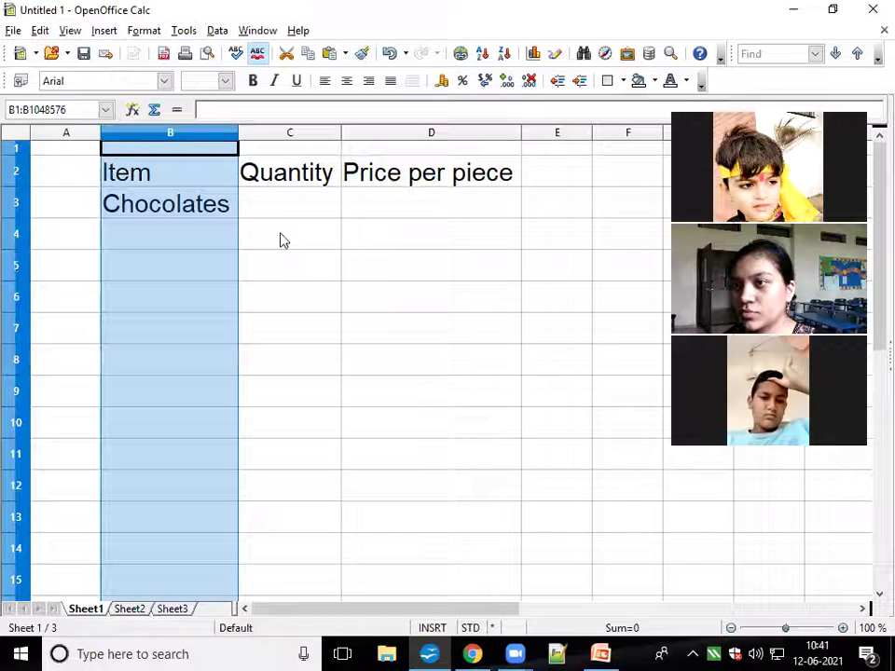
{"action": "key", "text": "Return"}
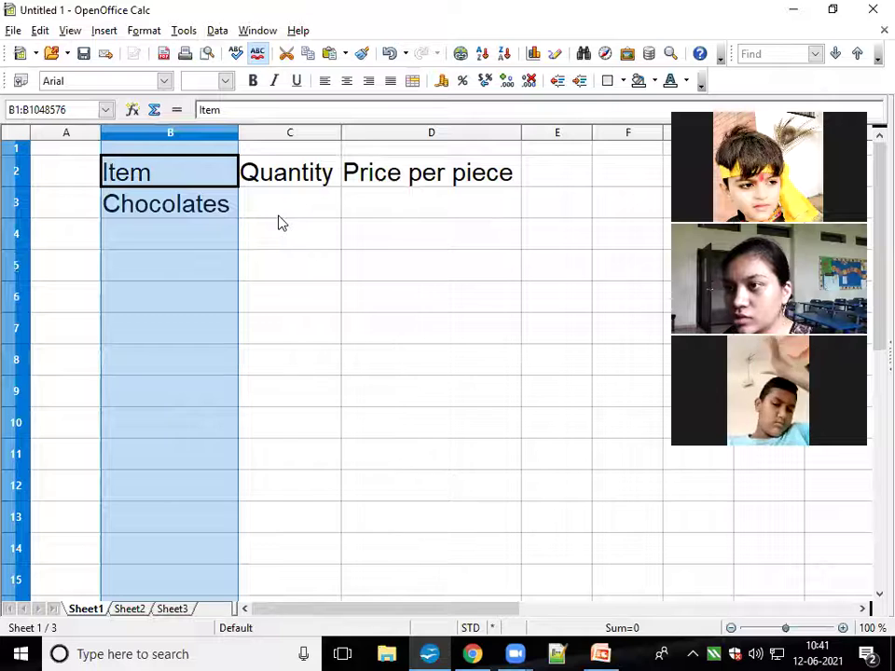
Fill in the Chocolates row with quantity 6 in C3 and price per piece 25 in D3.
{"action": "left_click", "coordinate": [280, 218]}
{"action": "key", "text": "Tab"}
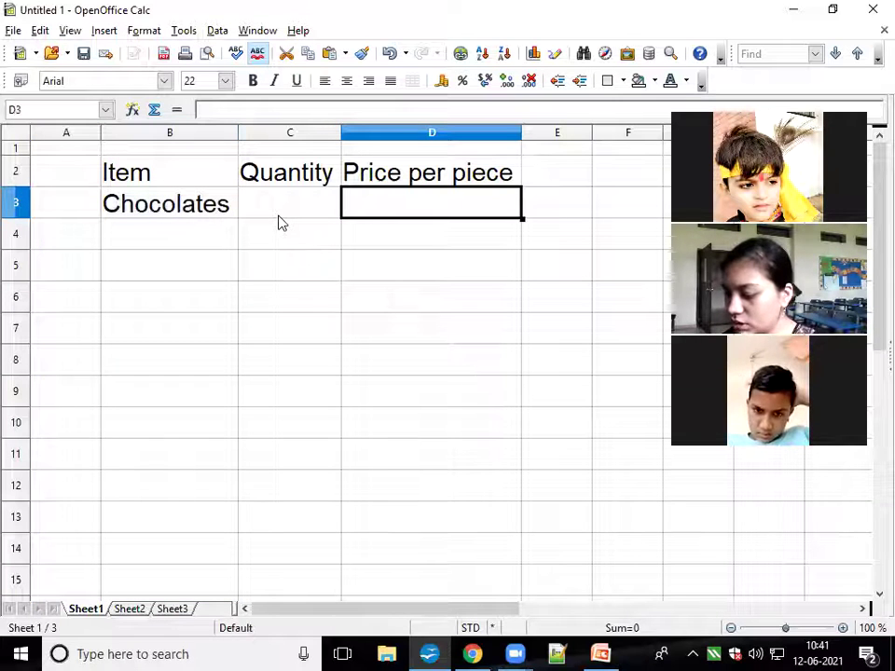
{"action": "left_click", "coordinate": [280, 220]}
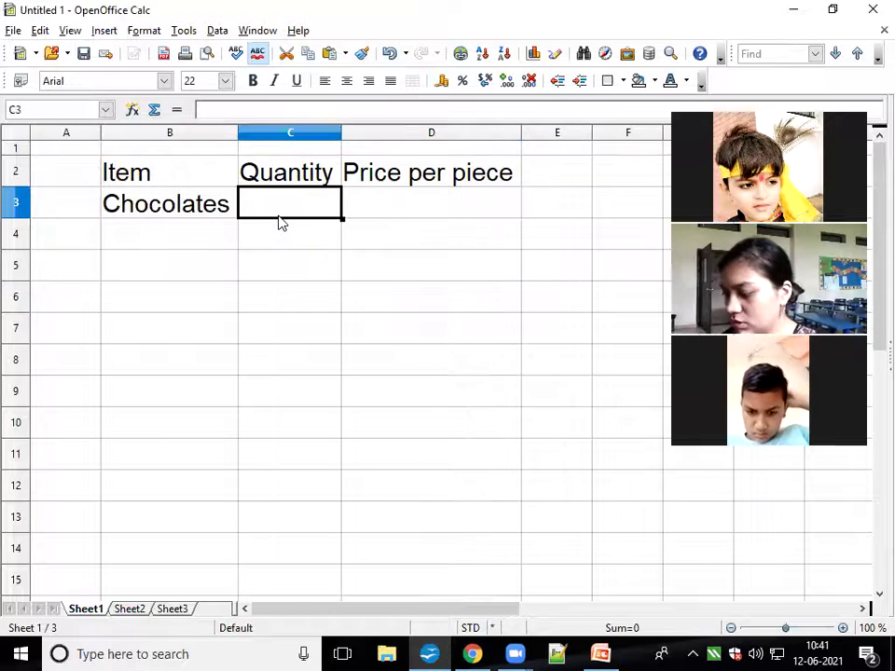
{"action": "type", "text": "6"}
{"action": "key", "text": "Tab"}
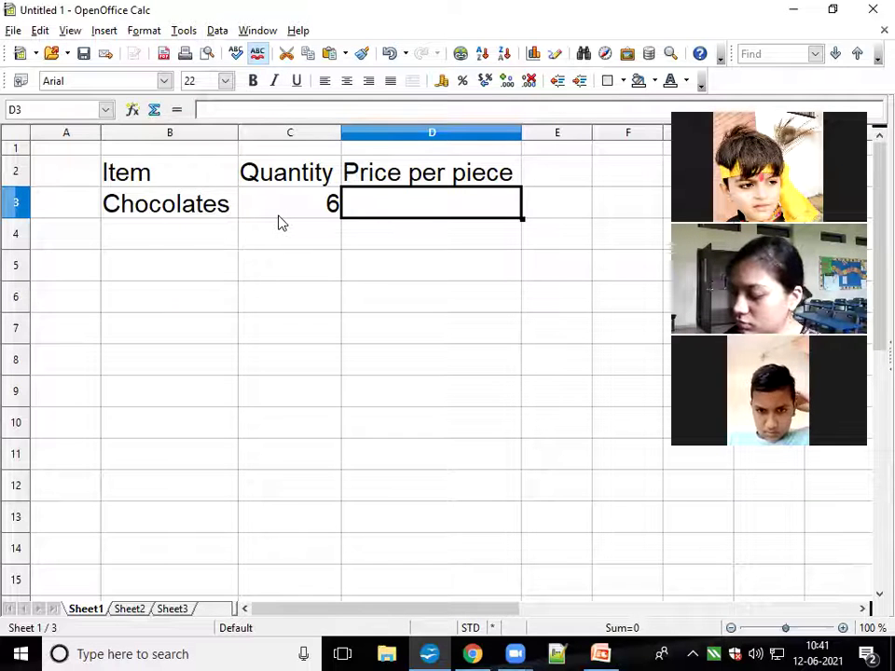
{"action": "type", "text": "25"}
{"action": "key", "text": "Return"}
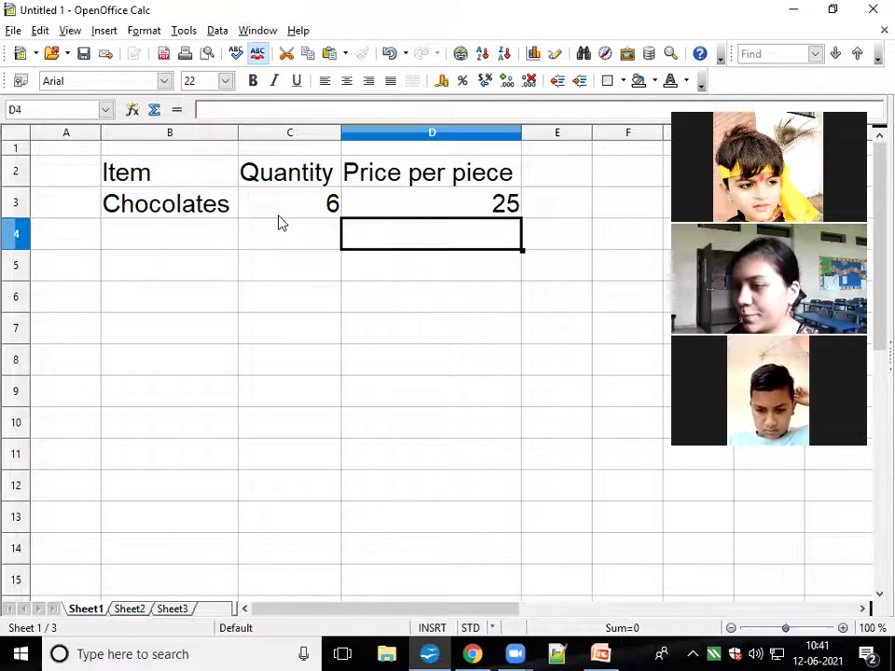
Add a Biscuits row in row 4 with quantity 8 and price per piece 30.
{"action": "key", "text": "Left"}
{"action": "key", "text": "Left"}
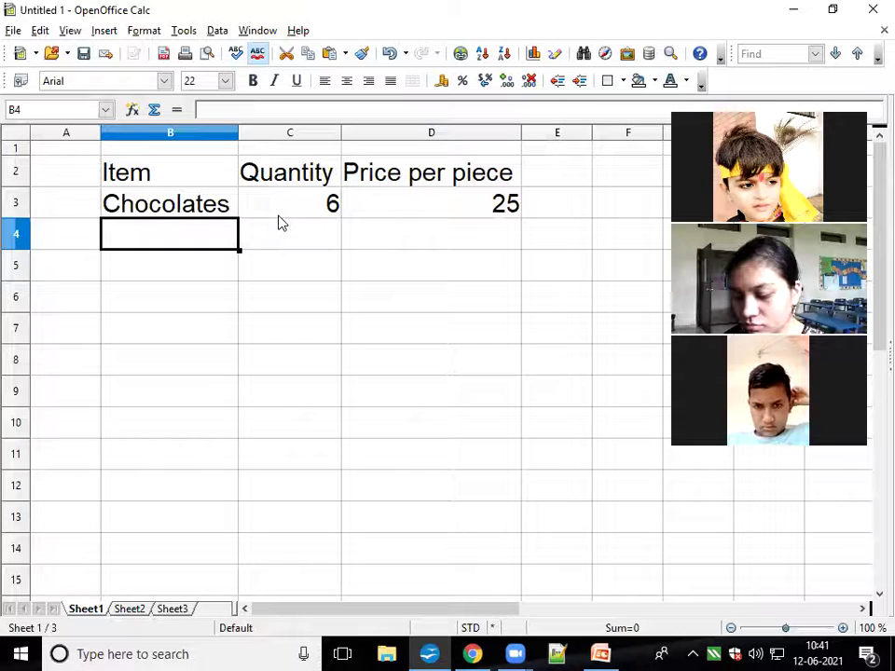
{"action": "type", "text": "Bis"}
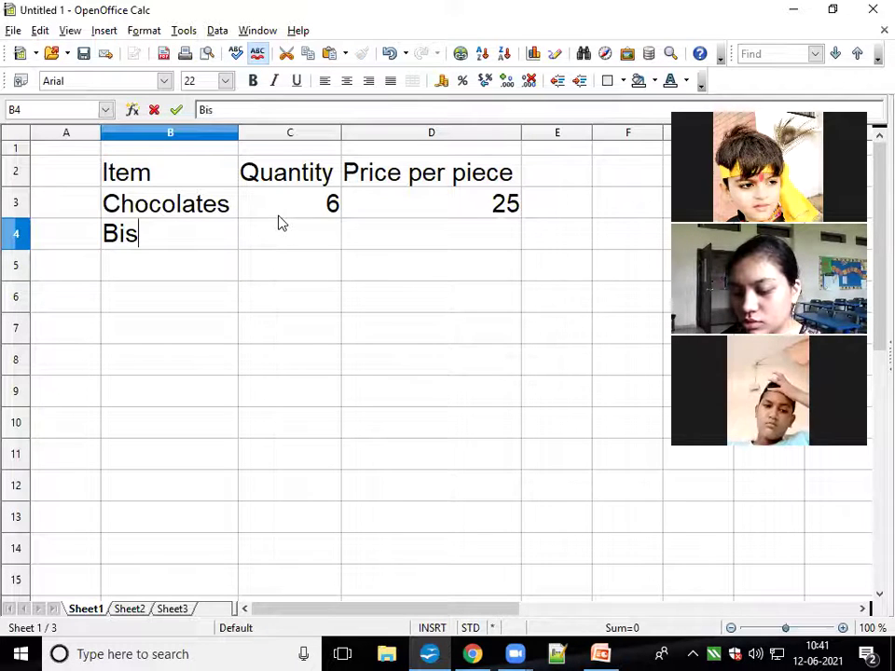
{"action": "type", "text": "cuits"}
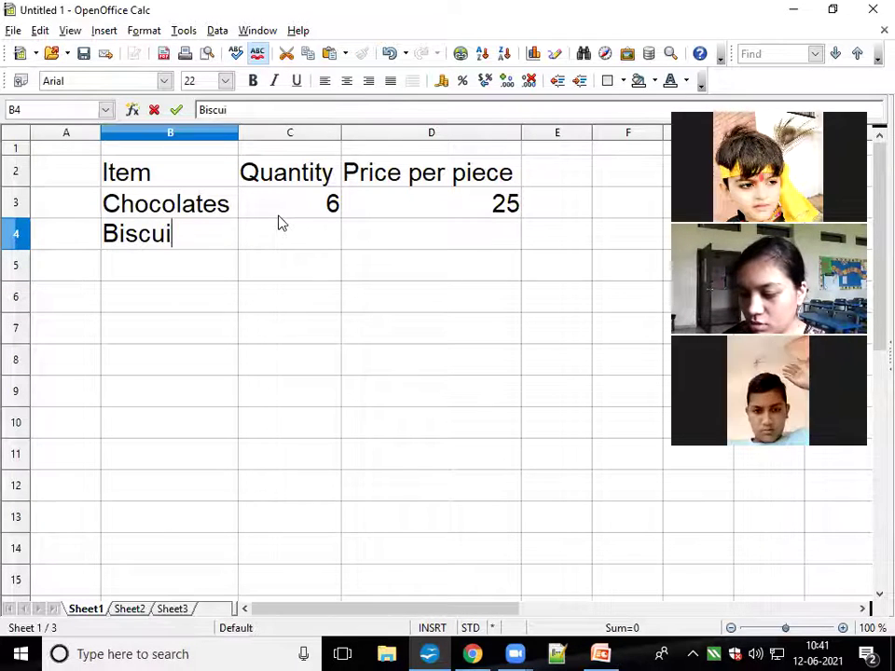
{"action": "left_click", "coordinate": [277, 222]}
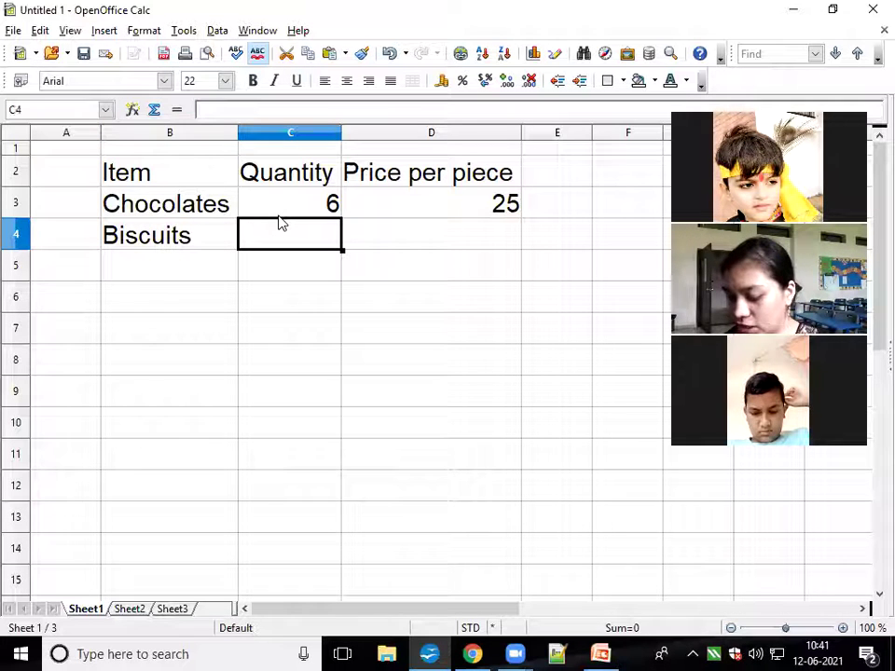
{"action": "type", "text": "8"}
{"action": "key", "text": "Tab"}
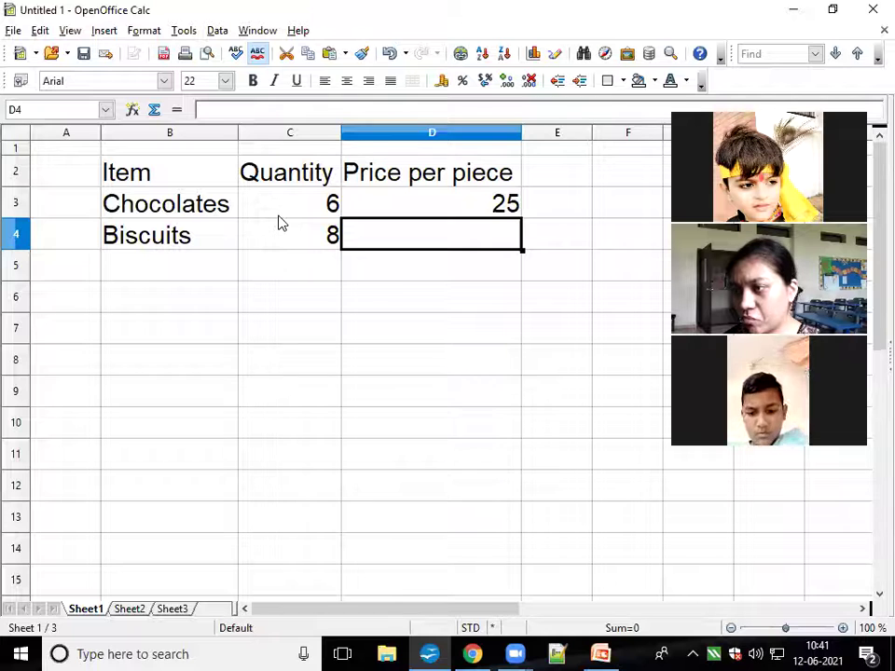
{"action": "type", "text": "30"}
{"action": "key", "text": "Return"}
Enter "Ice cream" as the third item in cell B5, correcting its spelling.
{"action": "key", "text": "Left"}
{"action": "key", "text": "Left"}
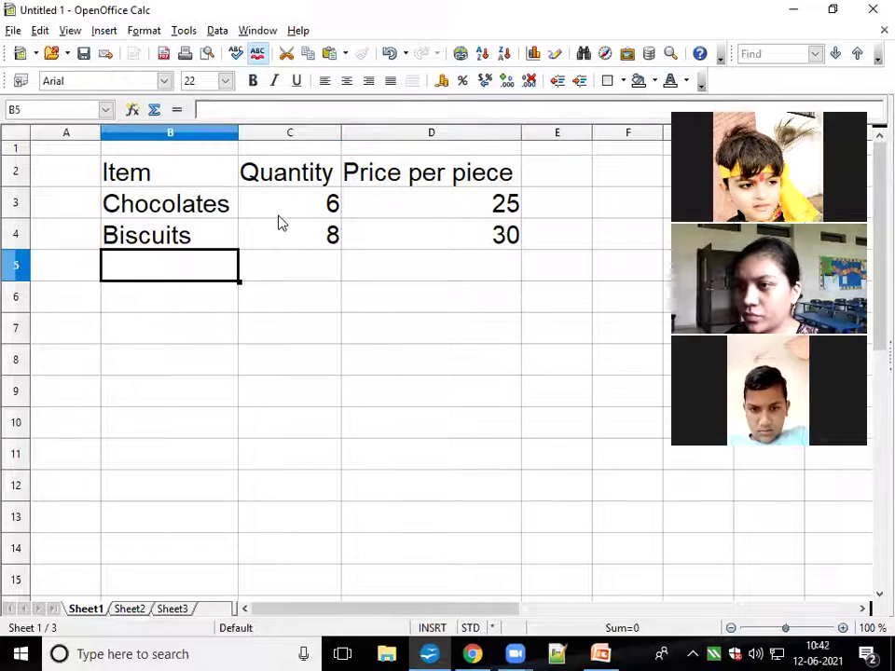
{"action": "type", "text": "I"}
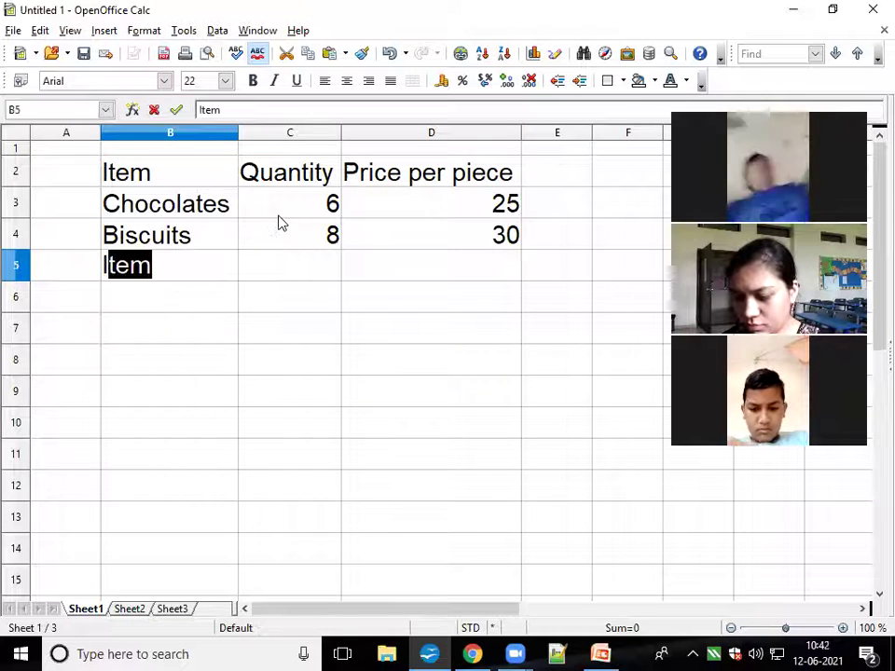
{"action": "type", "text": "ce creame"}
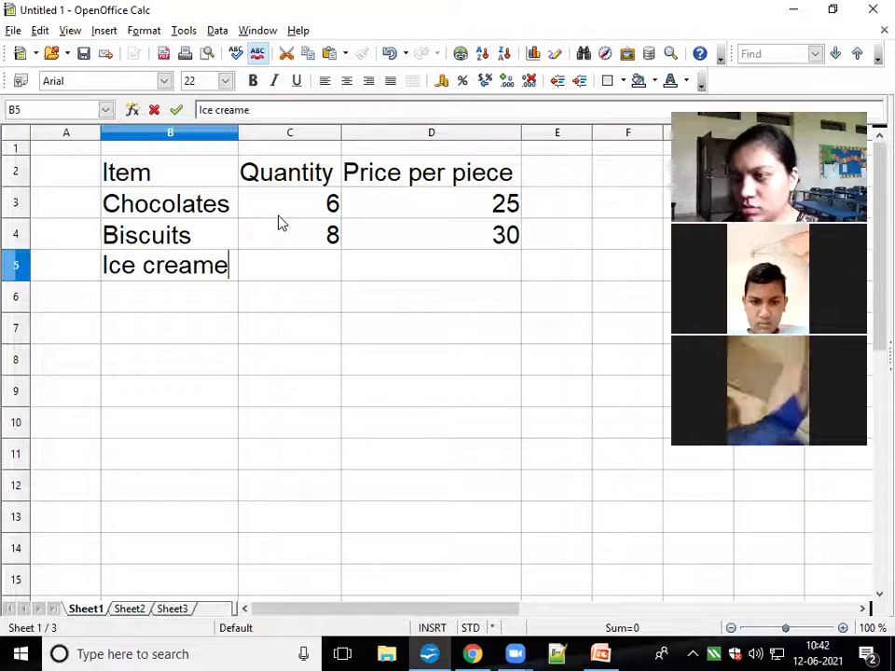
{"action": "key", "text": "Tab"}
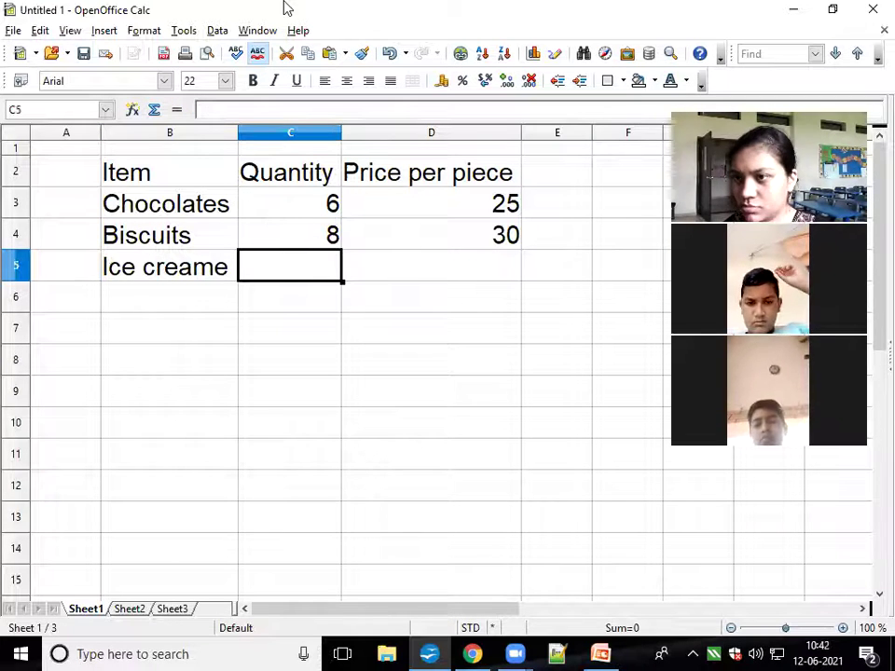
{"action": "double_click", "coordinate": [231, 267]}
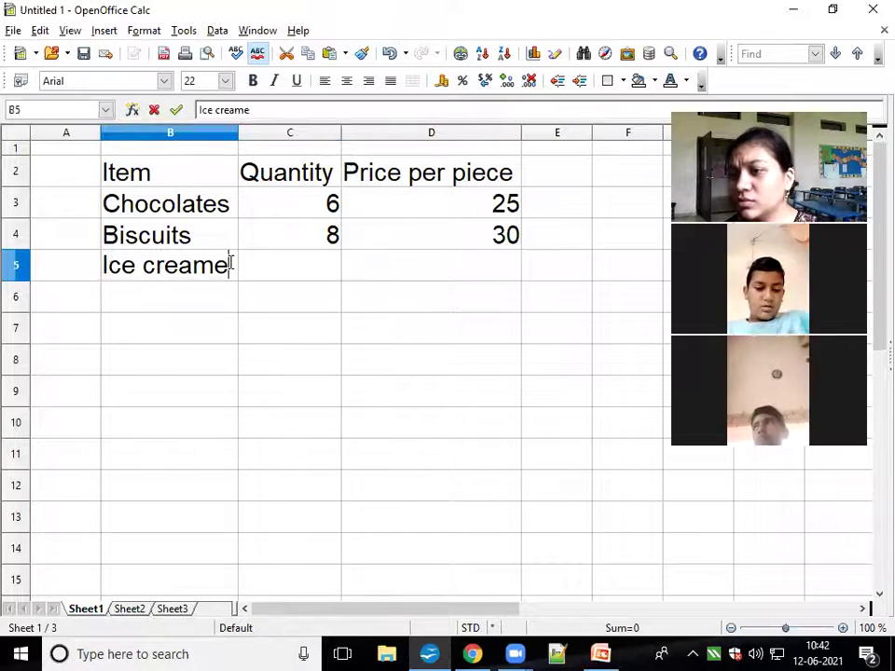
{"action": "key", "text": "BackSpace"}
{"action": "key", "text": "Tab"}
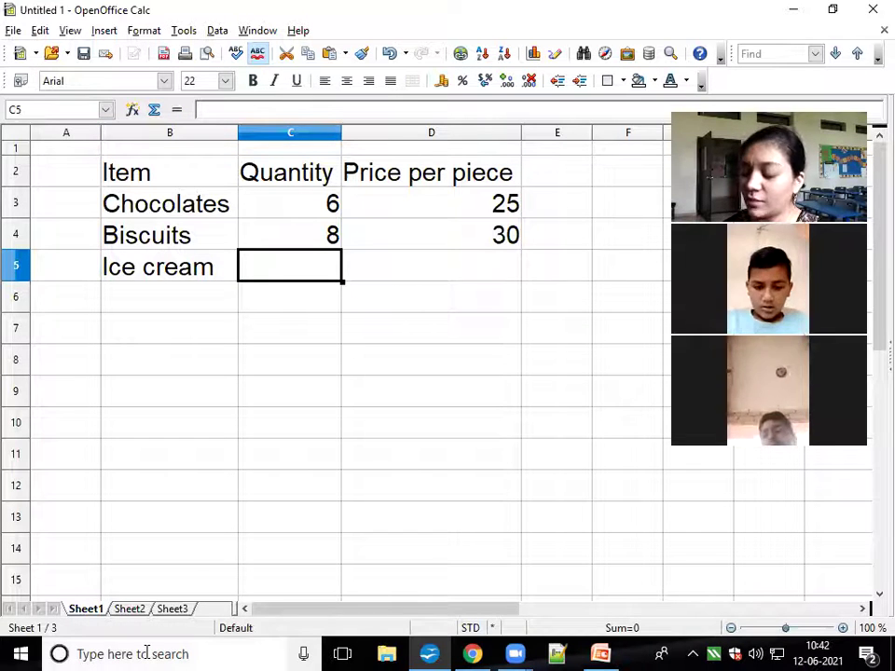
Fill in the Ice cream row with quantity 10 in C5 and price per piece 35 in D5.
{"action": "type", "text": "10"}
{"action": "key", "text": "Tab"}
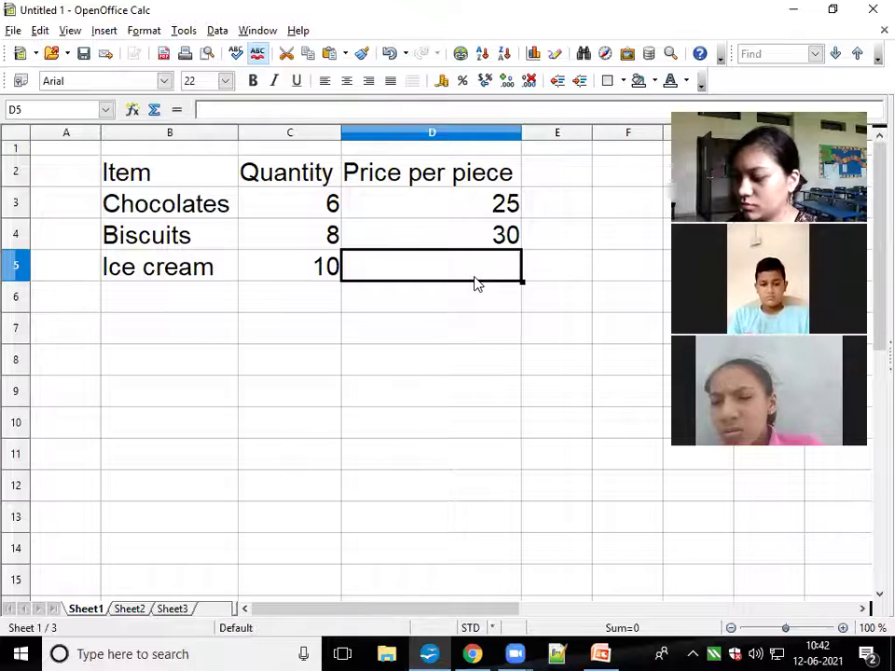
{"action": "type", "text": "35"}
{"action": "key", "text": "Return"}
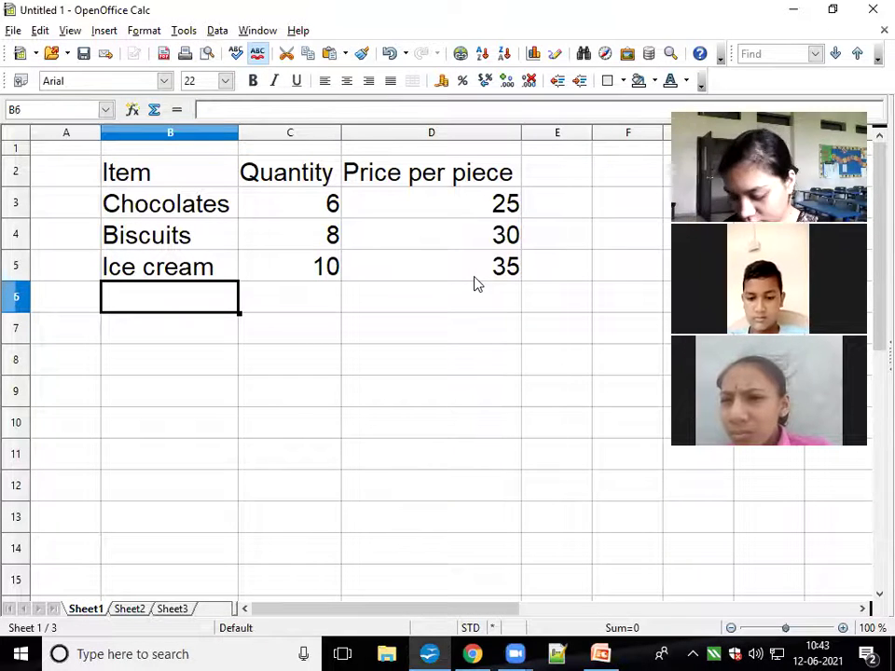
Add a Pizza row in row 6 with quantity 4 and price per piece 250.
{"action": "type", "text": "Pizza"}
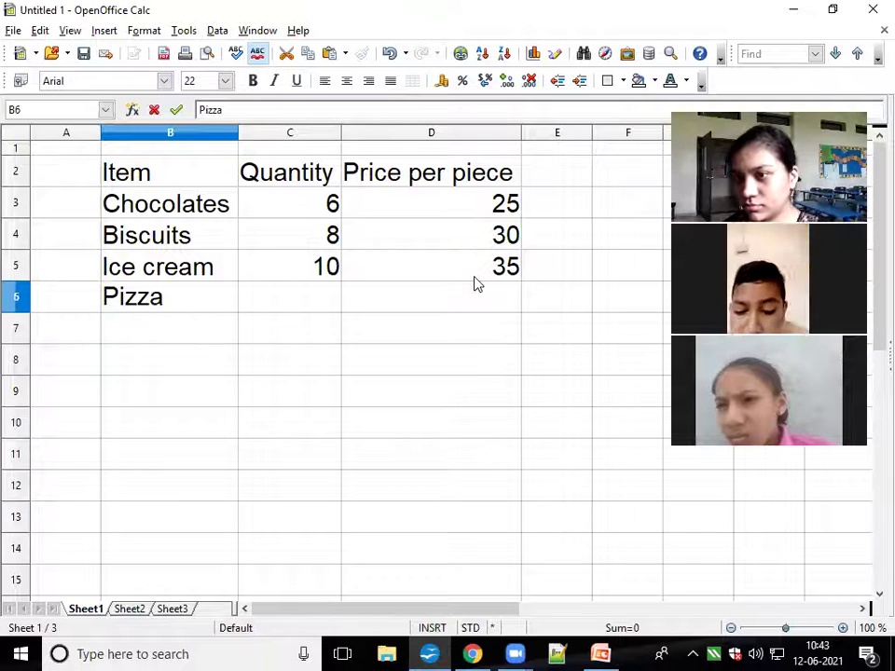
{"action": "key", "text": "Tab"}
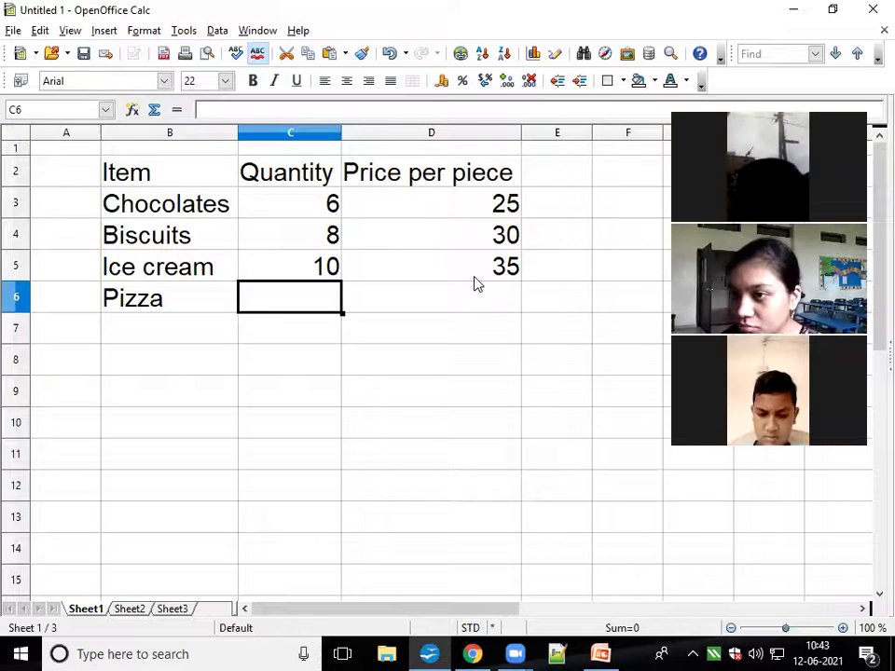
{"action": "type", "text": "4"}
{"action": "key", "text": "Tab"}
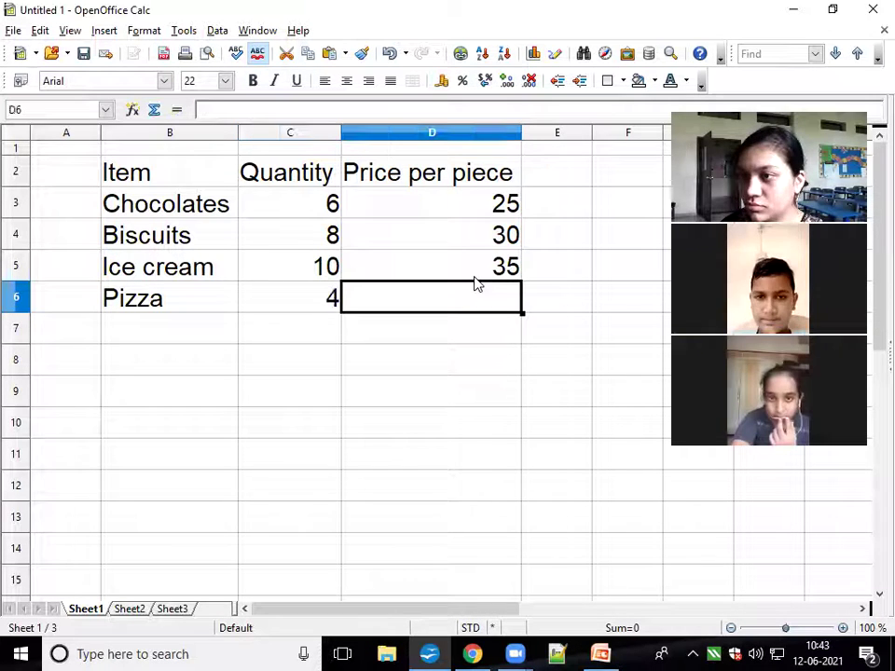
{"action": "type", "text": "250"}
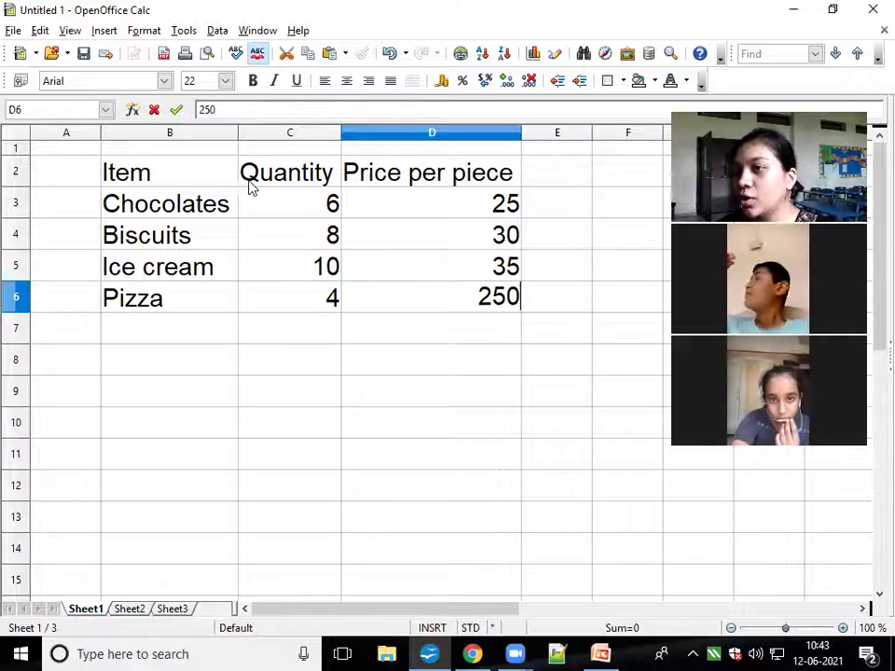
{"action": "left_click_drag", "start_coordinate": [180, 218], "coordinate": [179, 304]}
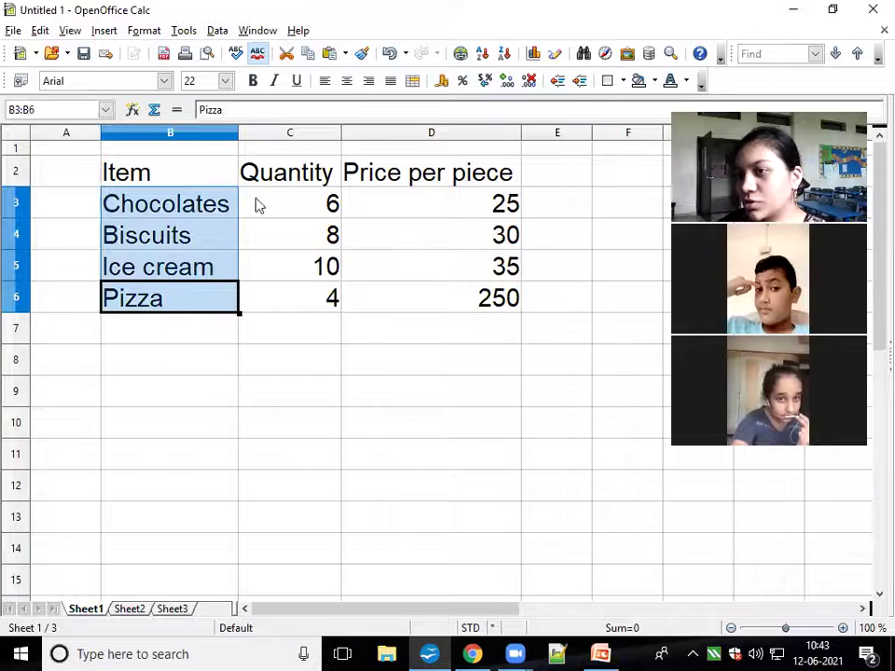
{"action": "left_click_drag", "start_coordinate": [306, 198], "coordinate": [306, 290]}
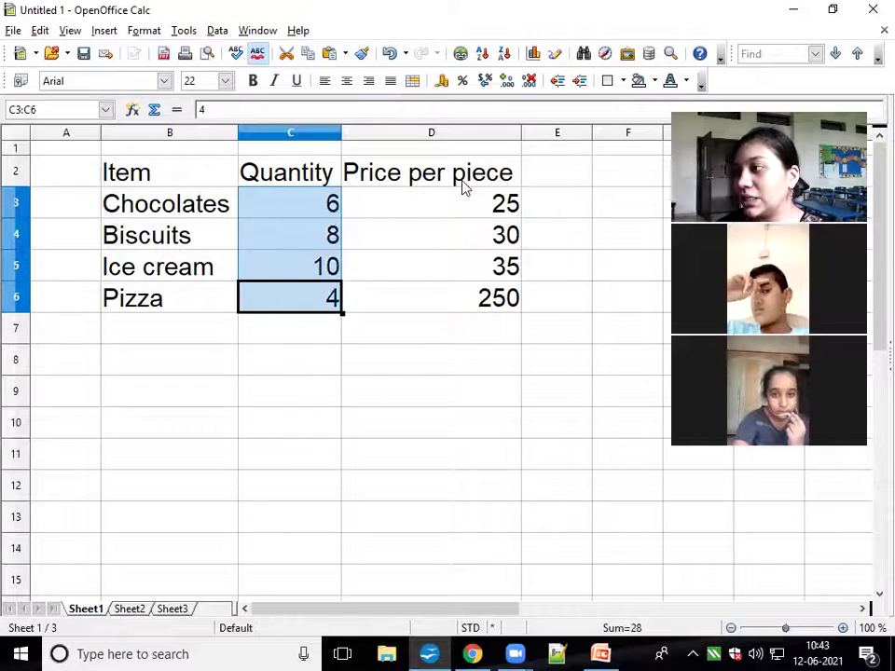
{"action": "left_click_drag", "start_coordinate": [355, 192], "coordinate": [466, 179]}
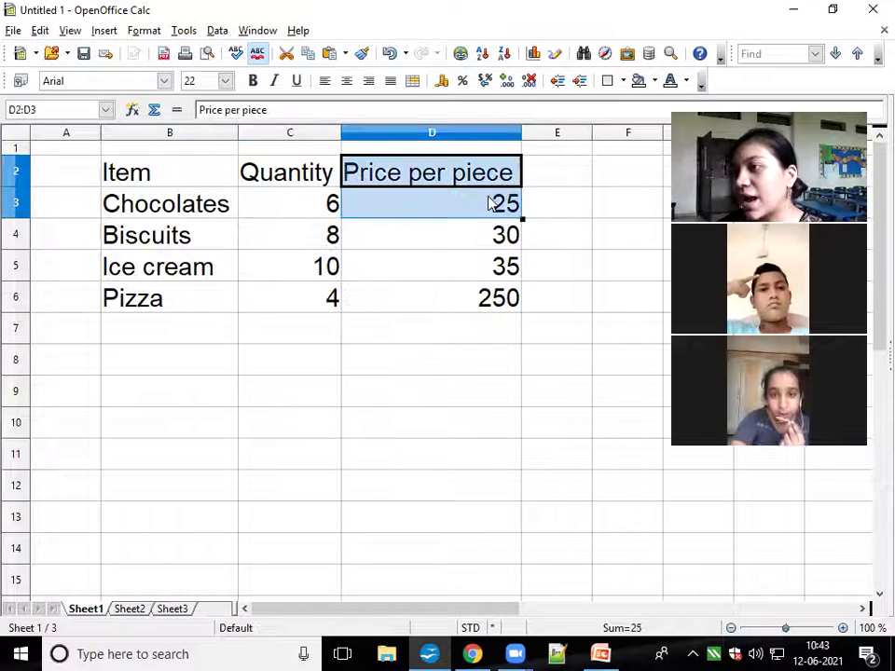
{"action": "left_click", "coordinate": [489, 204]}
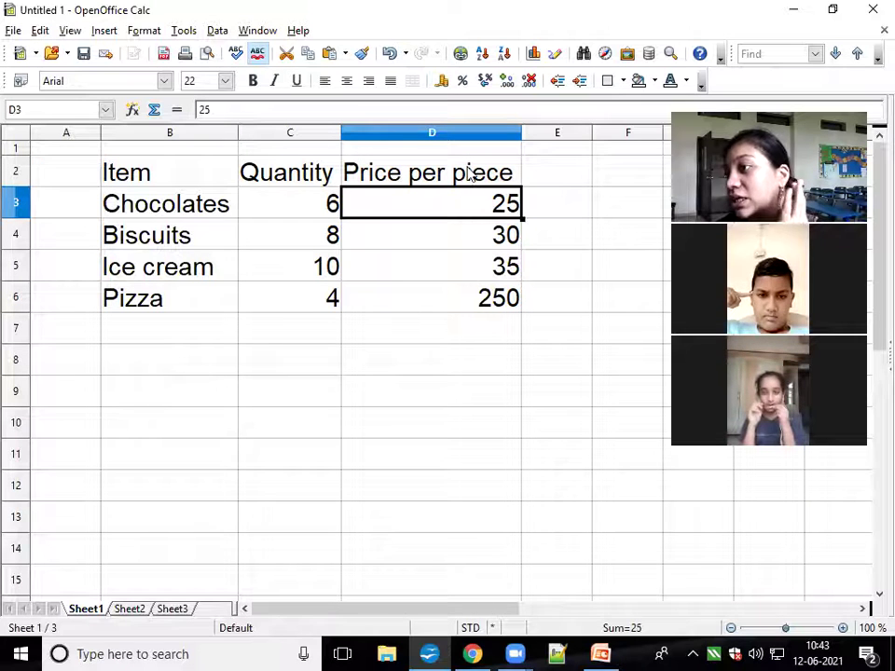
{"action": "left_click_drag", "start_coordinate": [458, 201], "coordinate": [461, 292]}
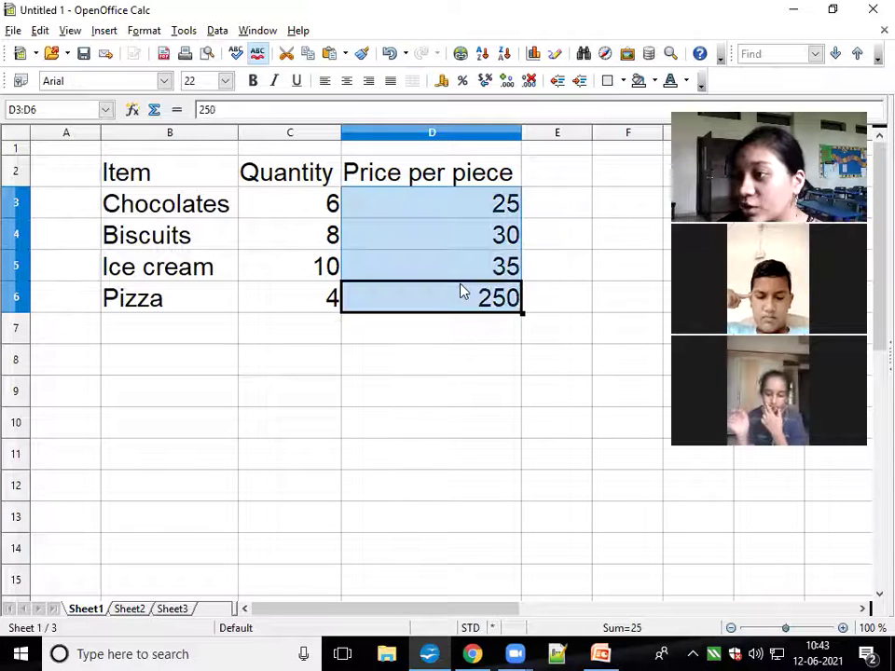
Enter the header "Total" in cell E2 and widen column E slightly.
{"action": "left_click", "coordinate": [536, 168]}
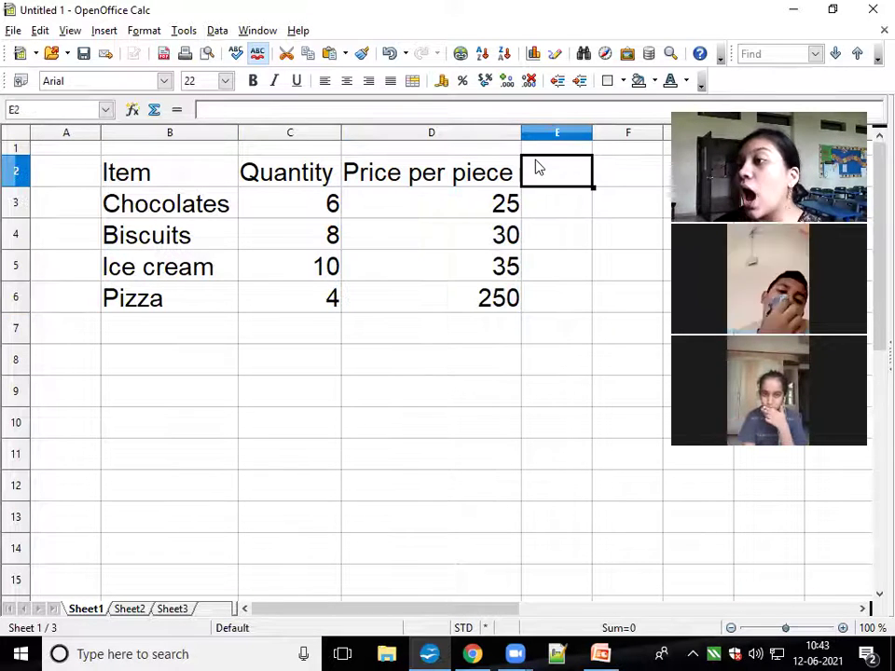
{"action": "type", "text": "T"}
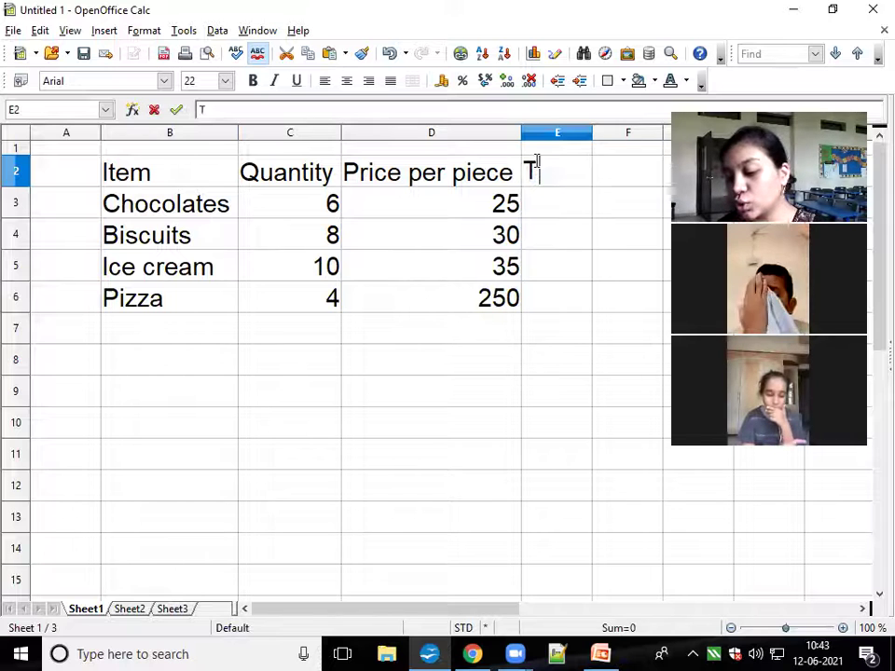
{"action": "type", "text": "otal"}
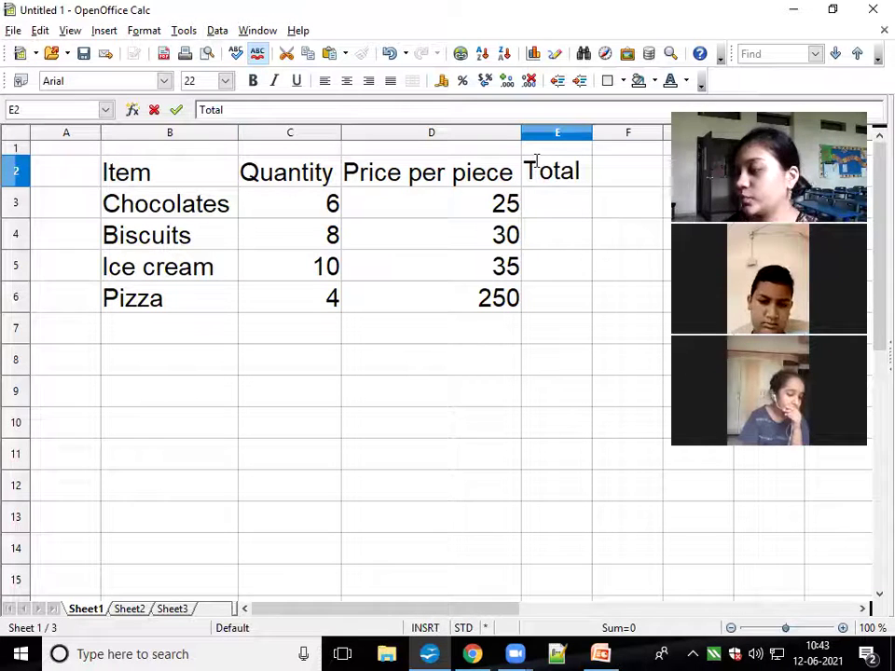
{"action": "left_click", "coordinate": [574, 202]}
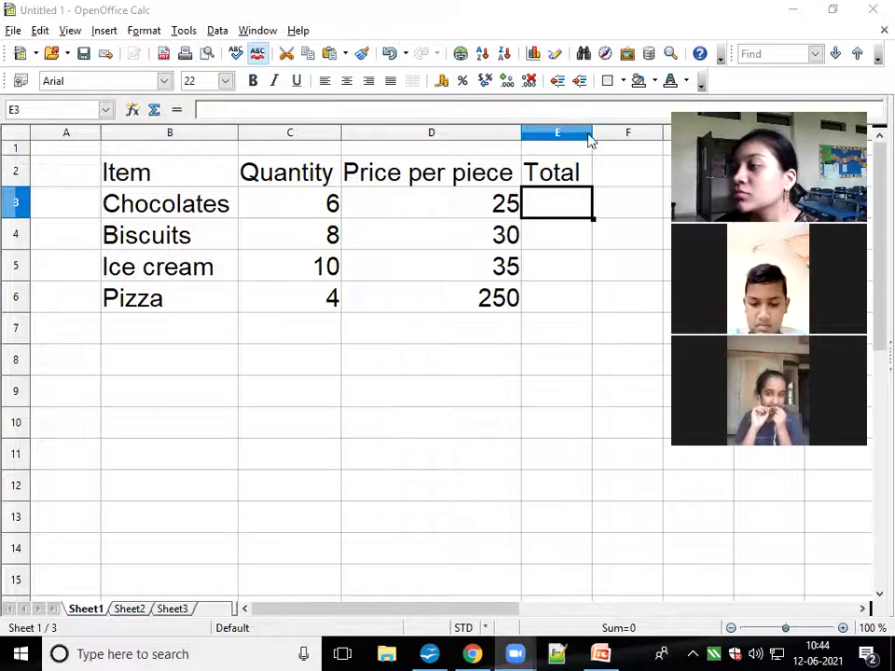
{"action": "left_click_drag", "start_coordinate": [593, 132], "coordinate": [618, 137]}
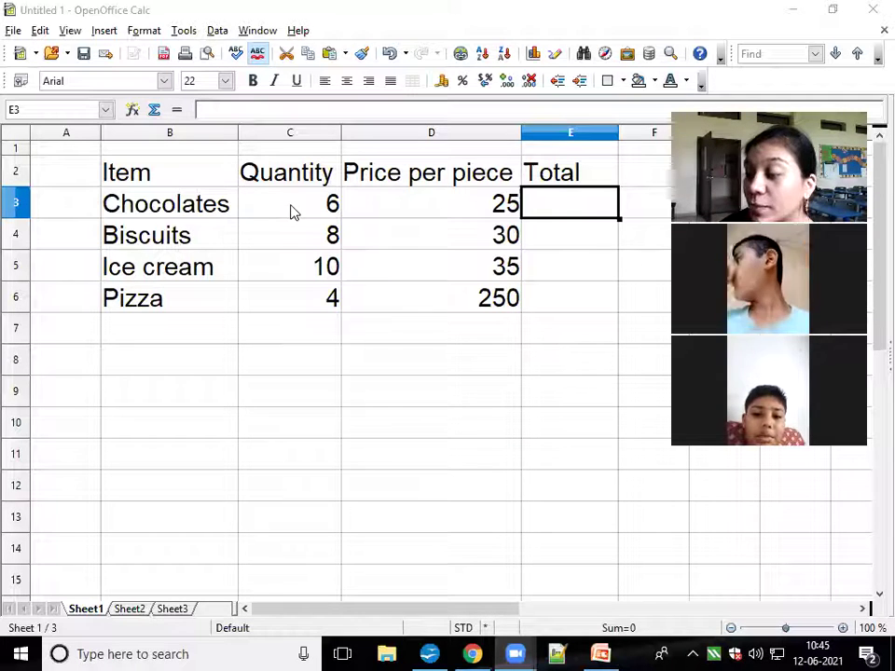
Enter a sample calculation in row 10 below the table: 2 in C10, 50 in D10 and 100 in E10.
{"action": "left_click", "coordinate": [273, 417]}
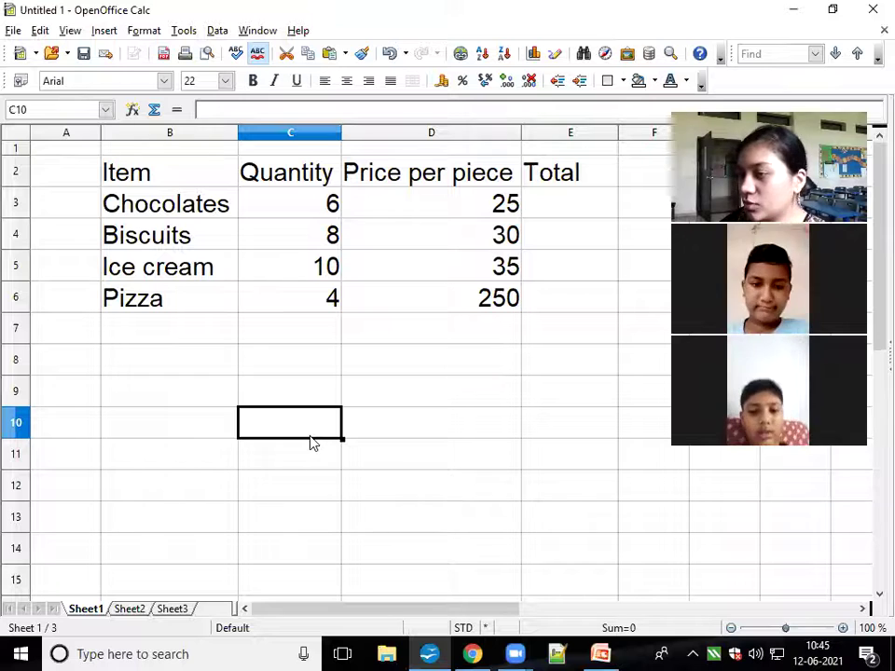
{"action": "type", "text": "2"}
{"action": "key", "text": "Tab"}
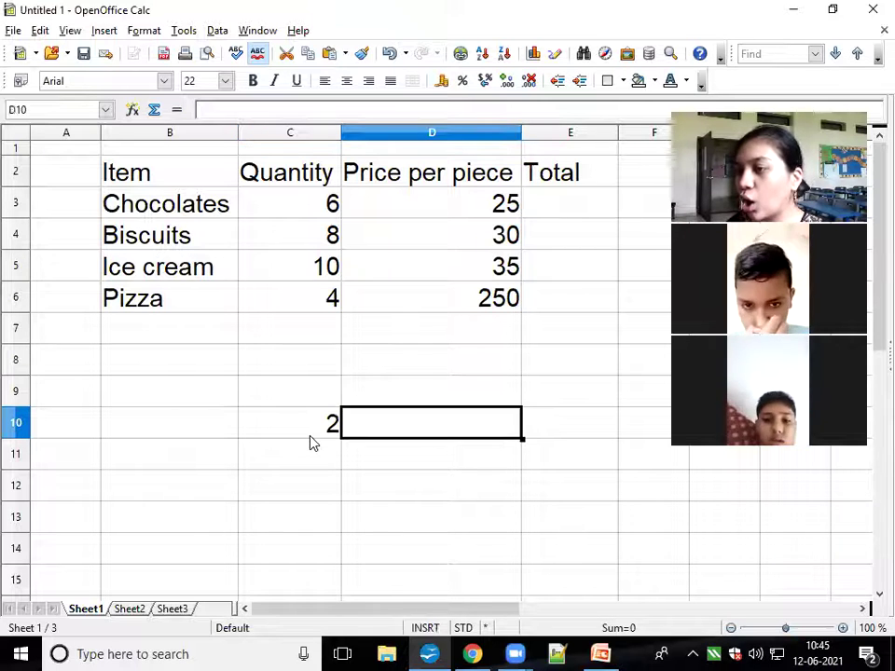
{"action": "type", "text": "50"}
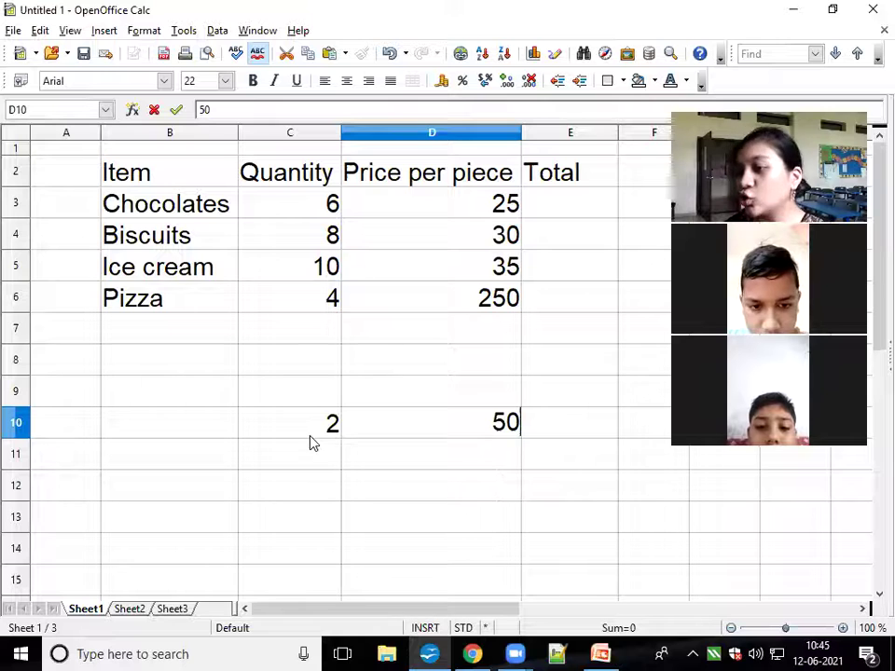
{"action": "left_click", "coordinate": [582, 423]}
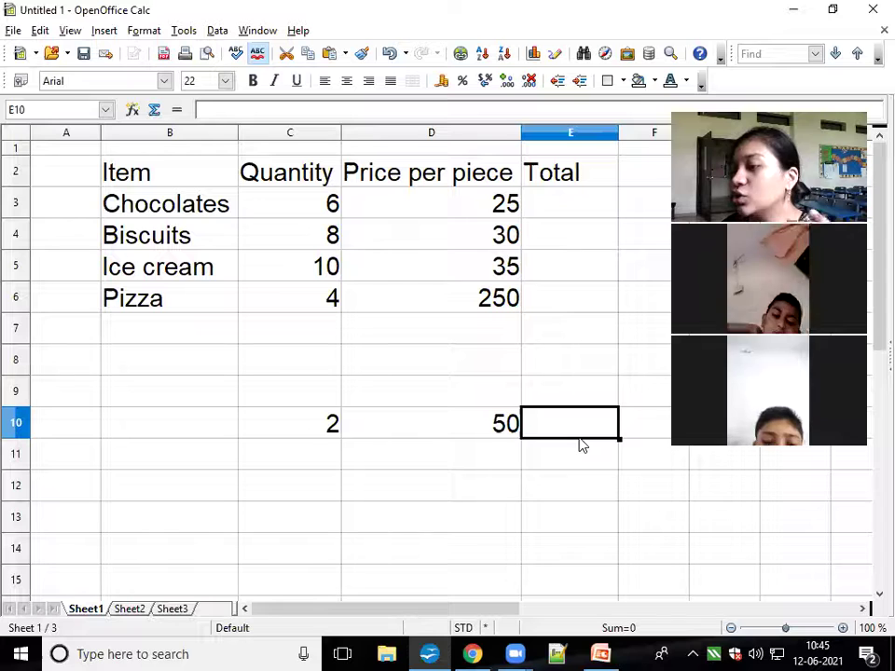
{"action": "type", "text": "100"}
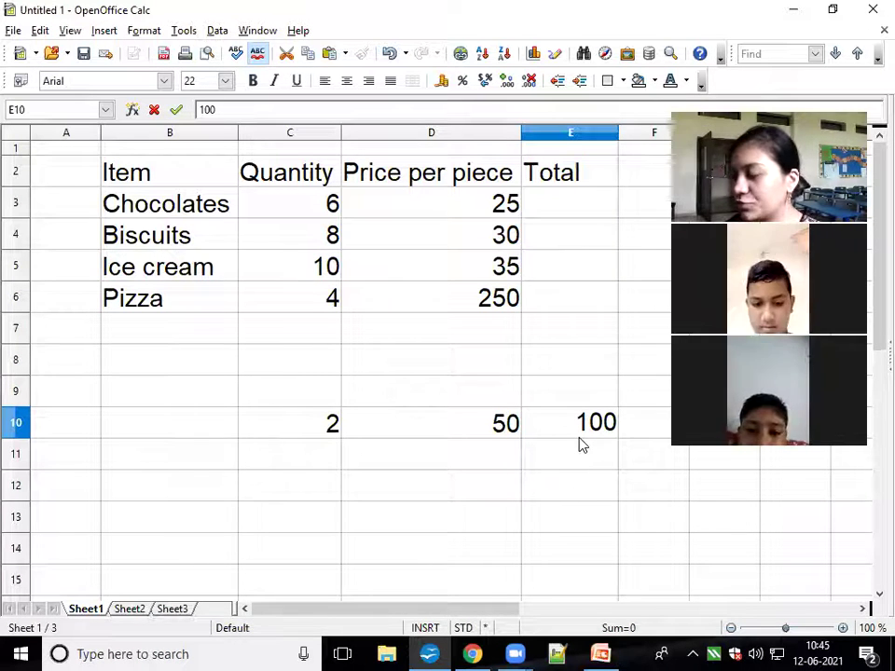
{"action": "key", "text": "Return"}
Enter a second sample calculation in row 11: 3 in C11, 50 in D11 and 150 in E11.
{"action": "key", "text": "Left"}
{"action": "key", "text": "Left"}
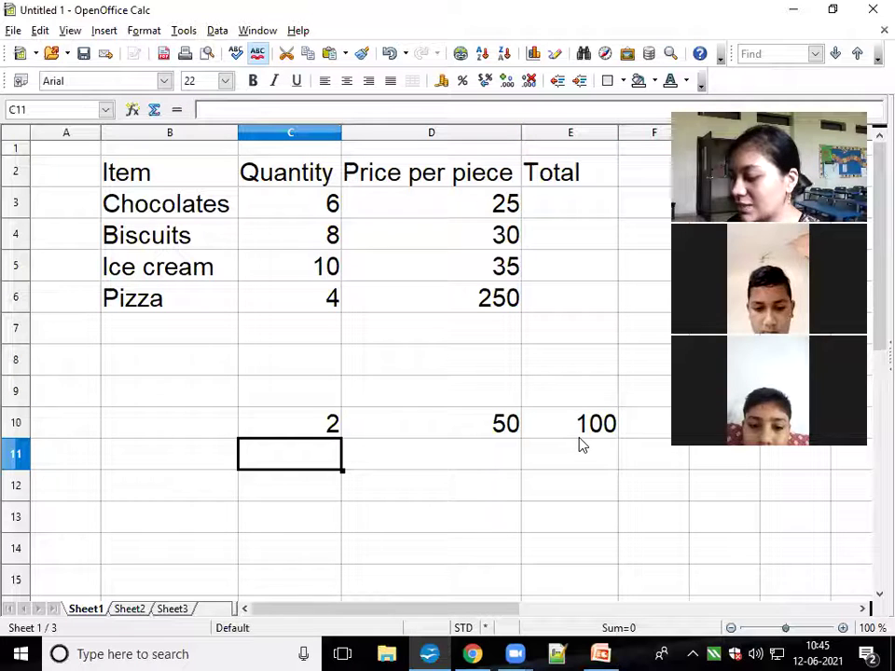
{"action": "type", "text": "3"}
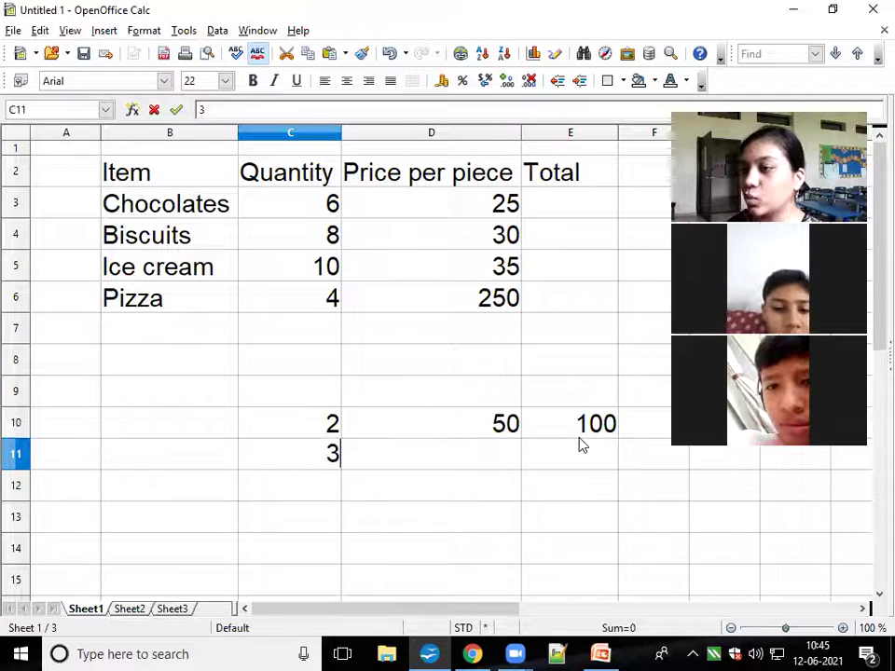
{"action": "key", "text": "Tab"}
{"action": "type", "text": "50"}
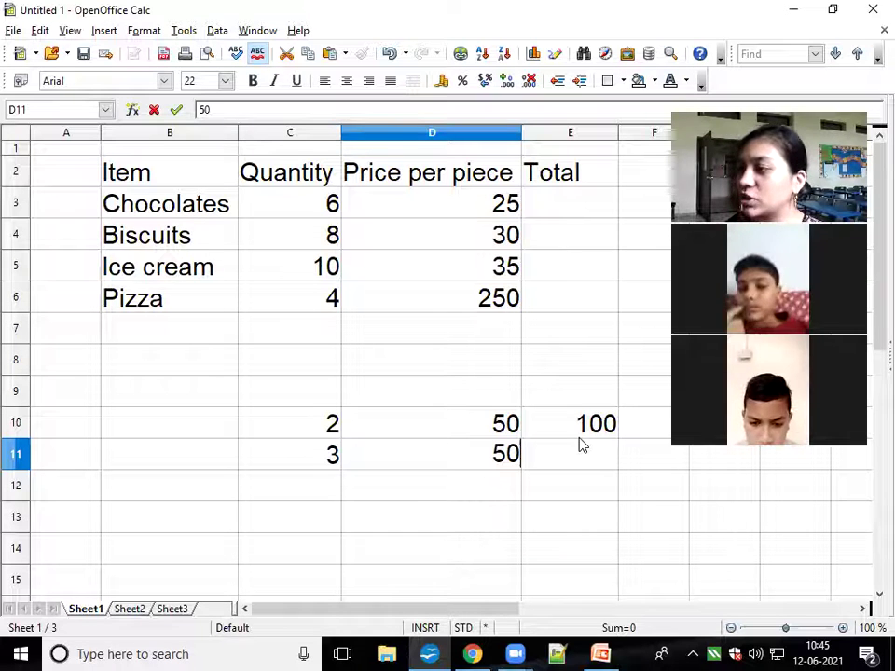
{"action": "type", "text": "15"}
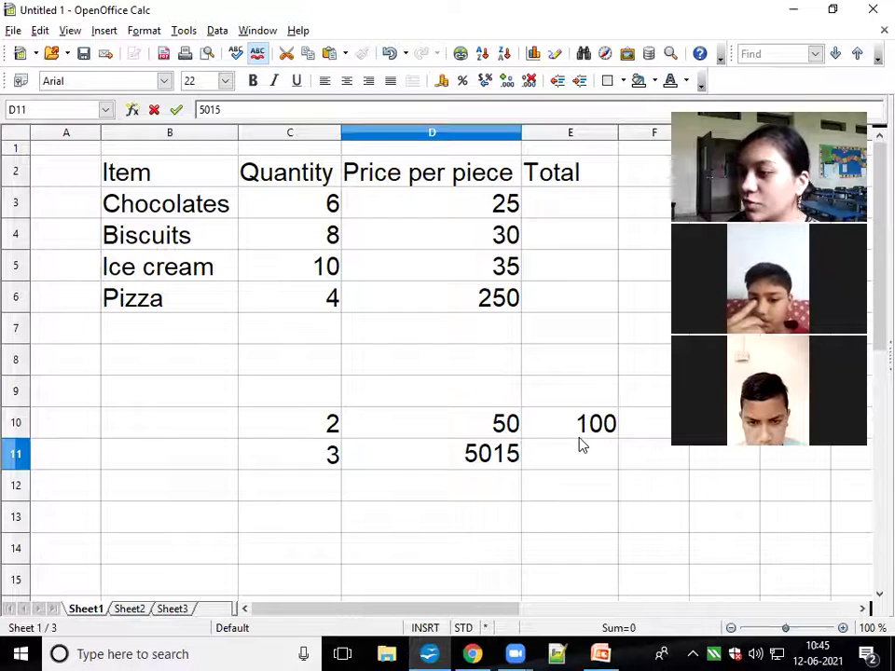
{"action": "key", "text": "BackSpace"}
{"action": "key", "text": "BackSpace"}
{"action": "key", "text": "Tab"}
{"action": "type", "text": "150"}
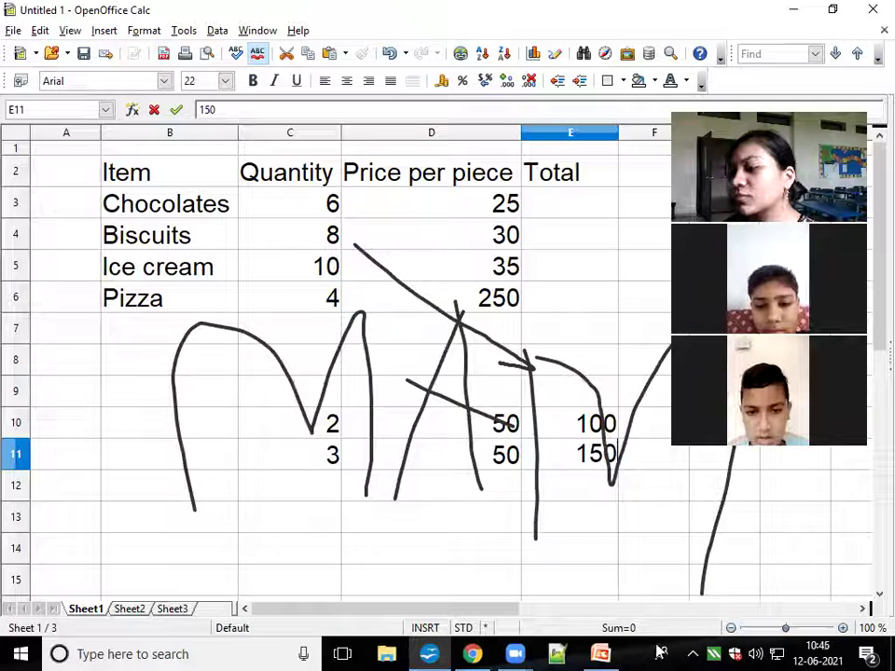
{"action": "left_click", "coordinate": [632, 449]}
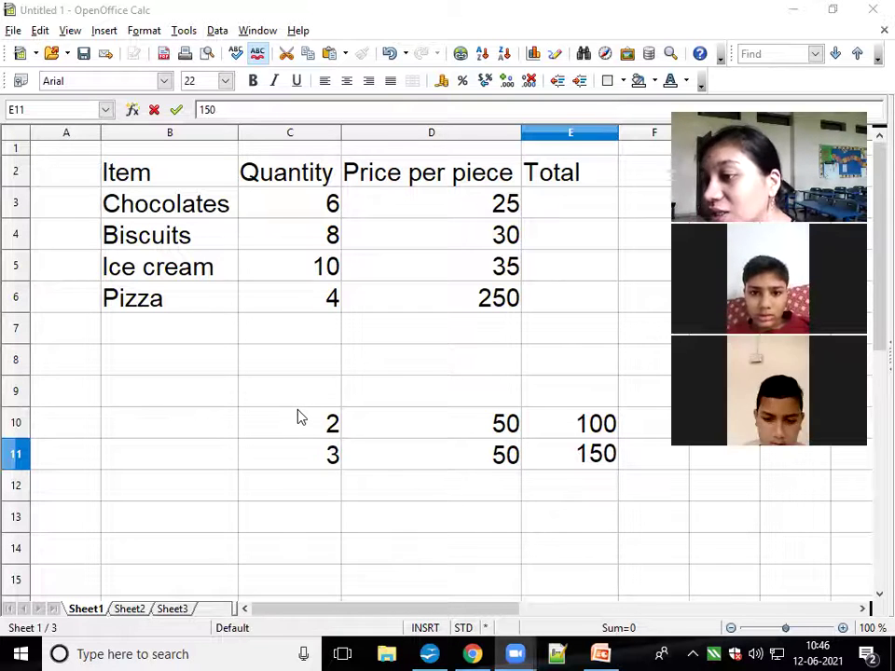
Delete the contents of the two sample calculation rows in C10:E11, keeping the default content types.
{"action": "left_click_drag", "start_coordinate": [295, 418], "coordinate": [631, 469]}
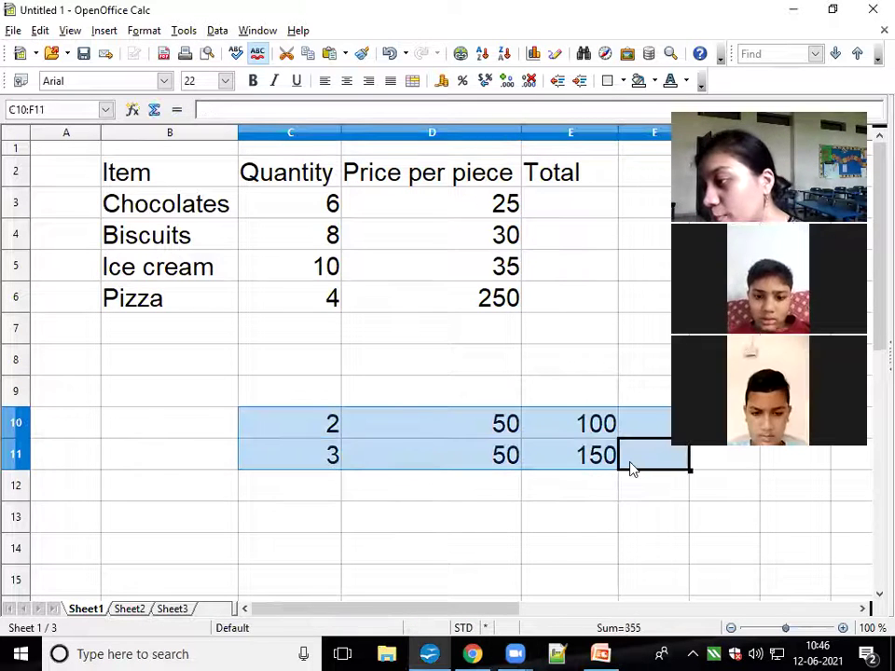
{"action": "left_click", "coordinate": [307, 522]}
{"action": "left_click_drag", "start_coordinate": [285, 417], "coordinate": [563, 454]}
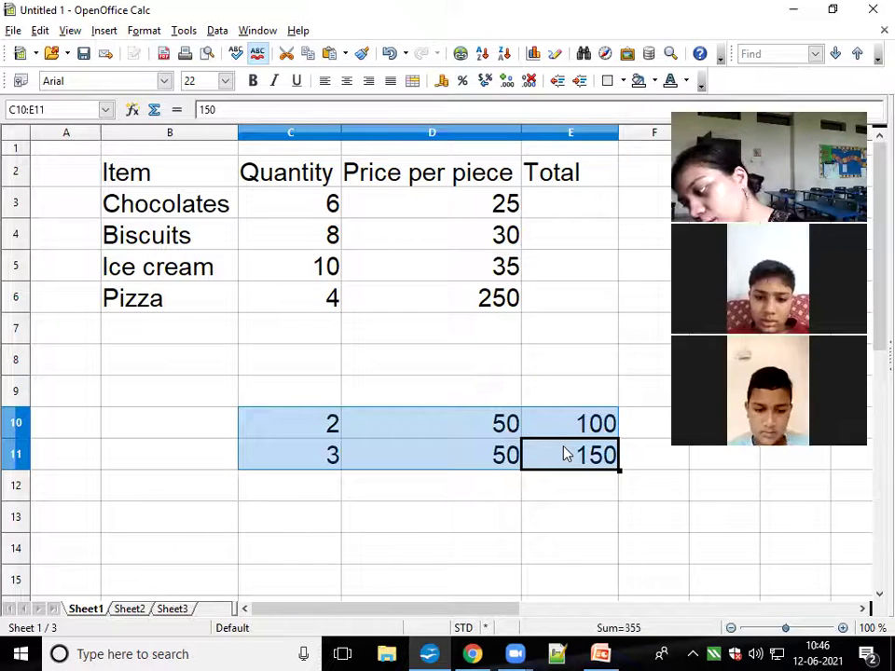
{"action": "key", "text": "Delete"}
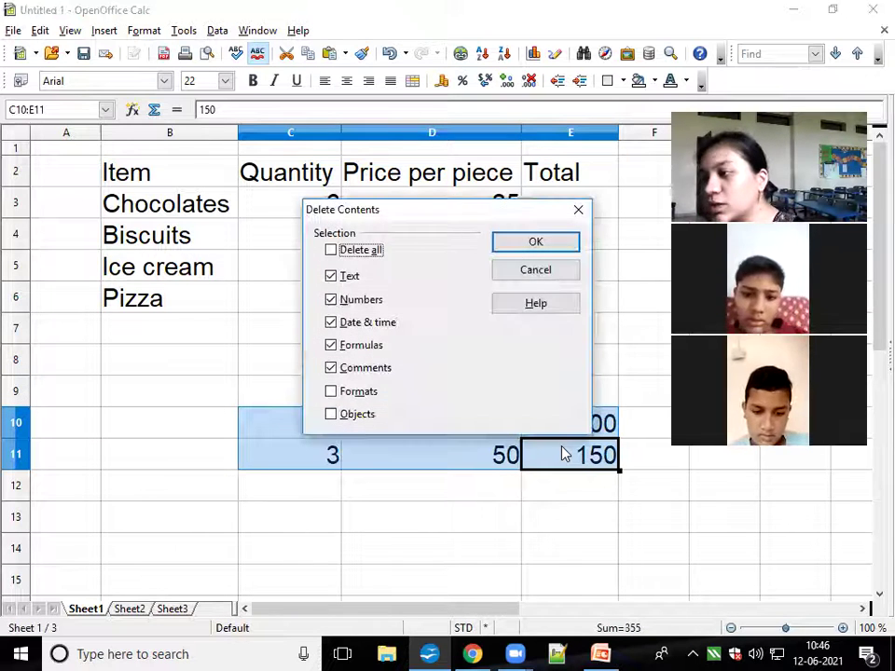
{"action": "left_click", "coordinate": [536, 246]}
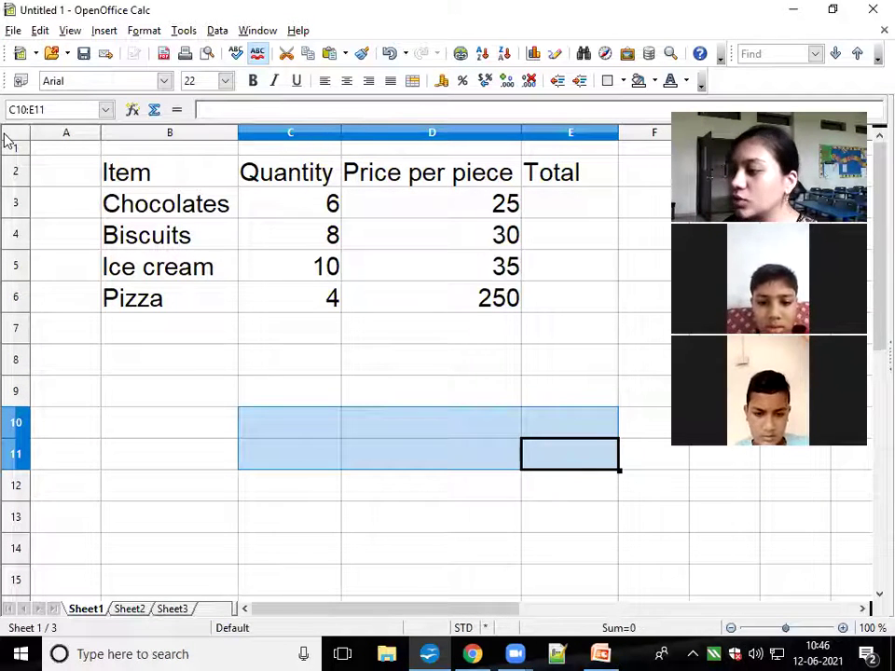
Check the Chocolates row's quantity and price cell addresses, and enter c3*d3 in its Total cell E3.
{"action": "left_click", "coordinate": [581, 207]}
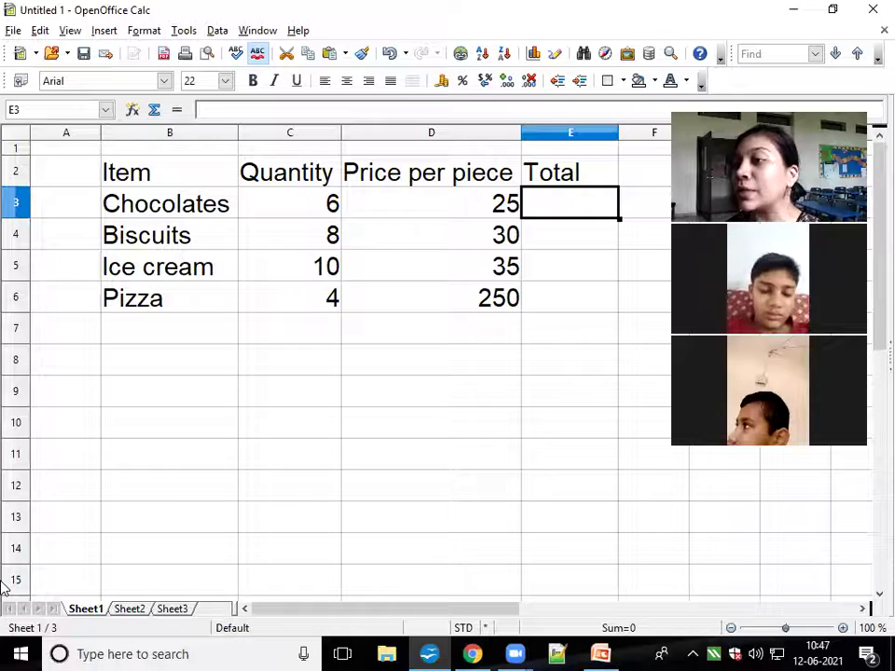
{"action": "left_click", "coordinate": [328, 202]}
{"action": "left_click", "coordinate": [510, 207]}
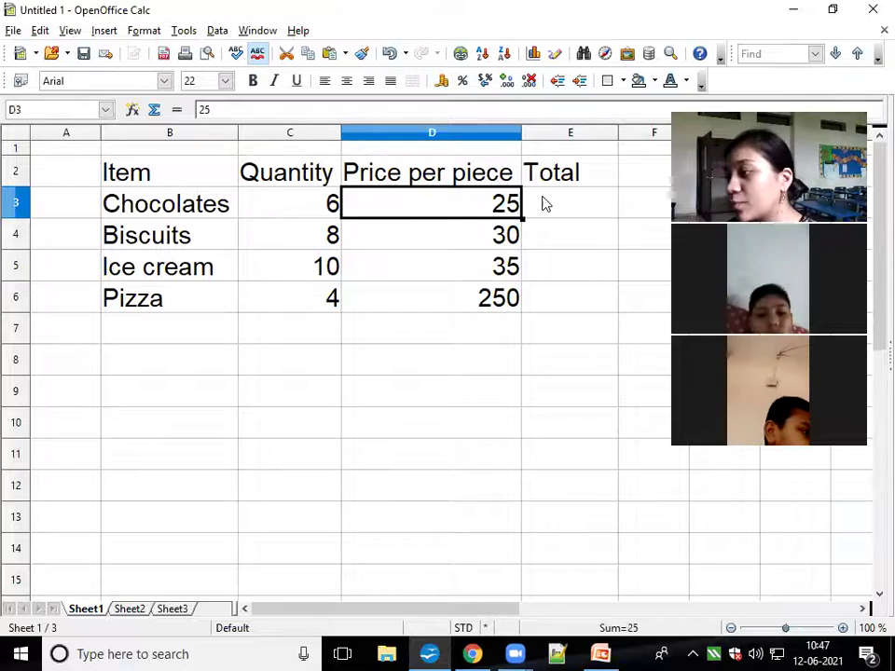
{"action": "left_click", "coordinate": [550, 206]}
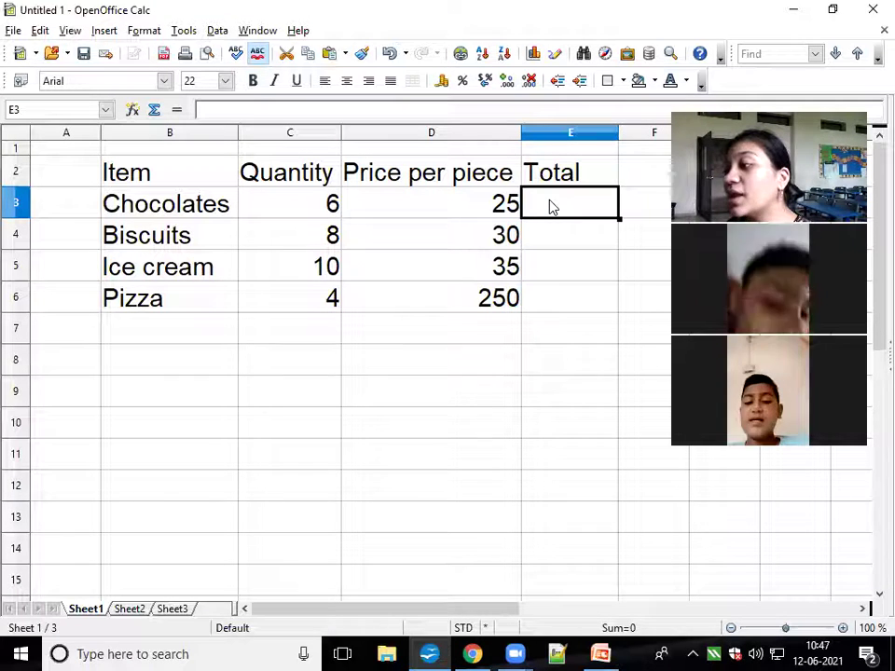
{"action": "left_click", "coordinate": [288, 206]}
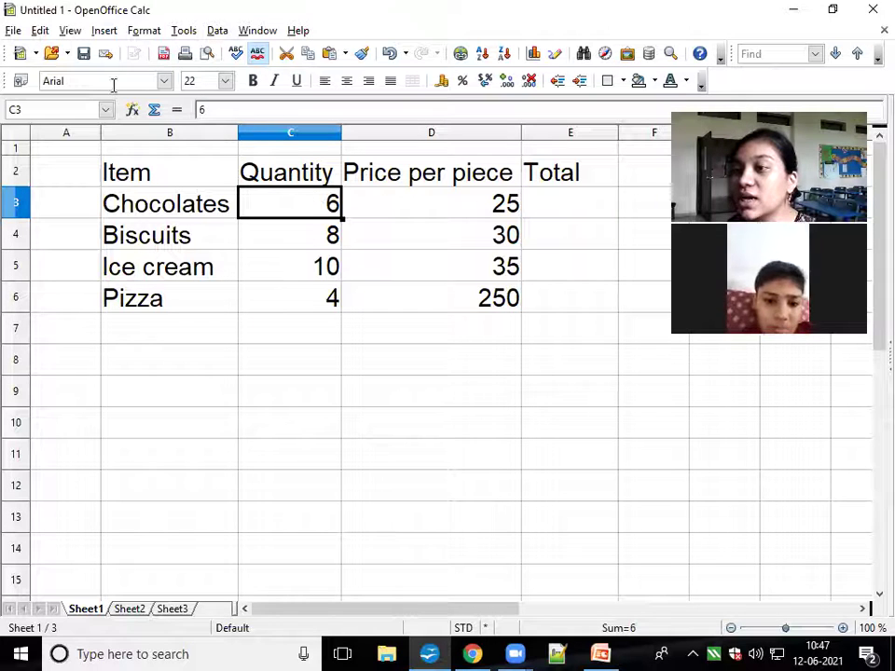
{"action": "left_click", "coordinate": [449, 202]}
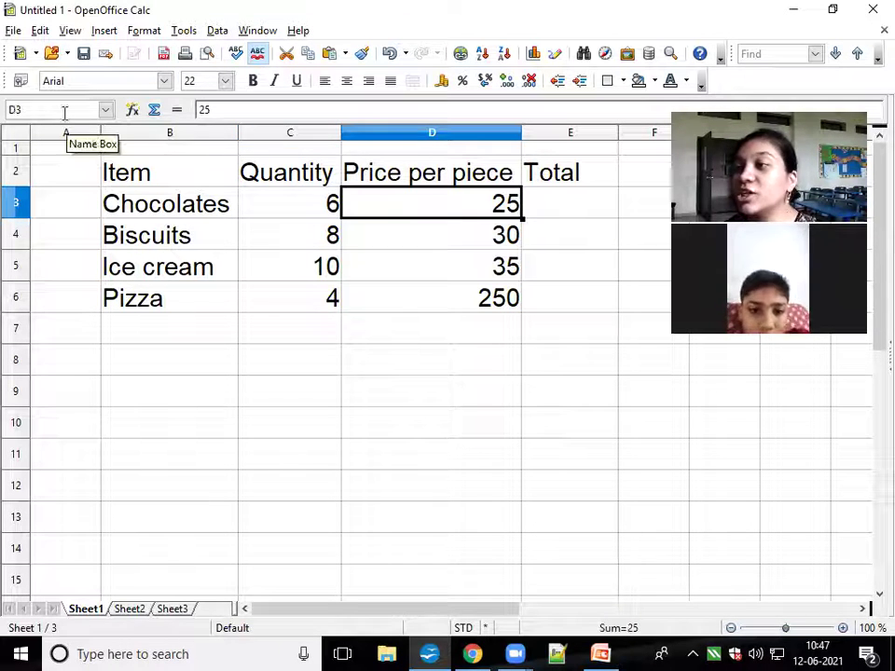
{"action": "key", "text": "Right"}
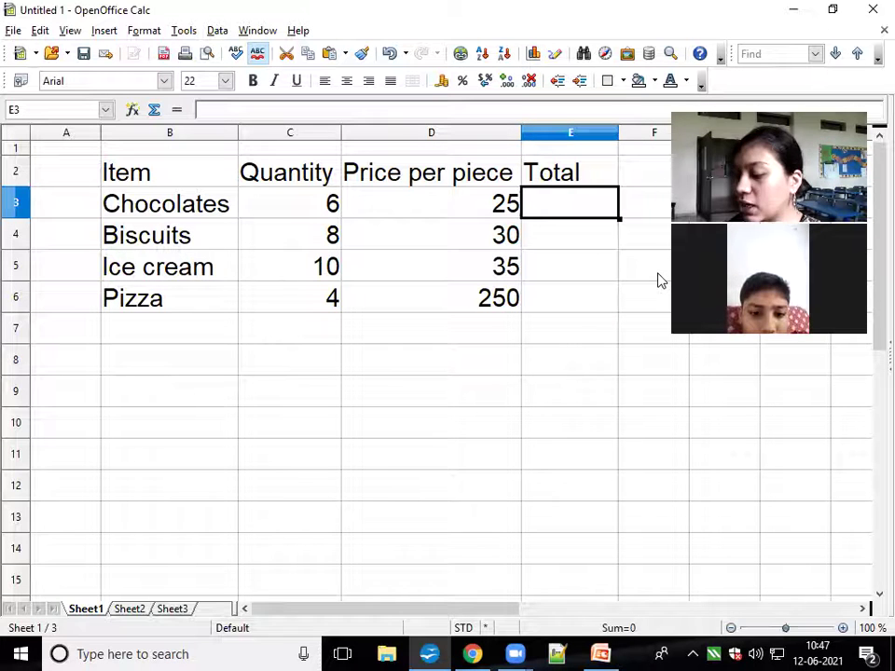
{"action": "type", "text": "c3"}
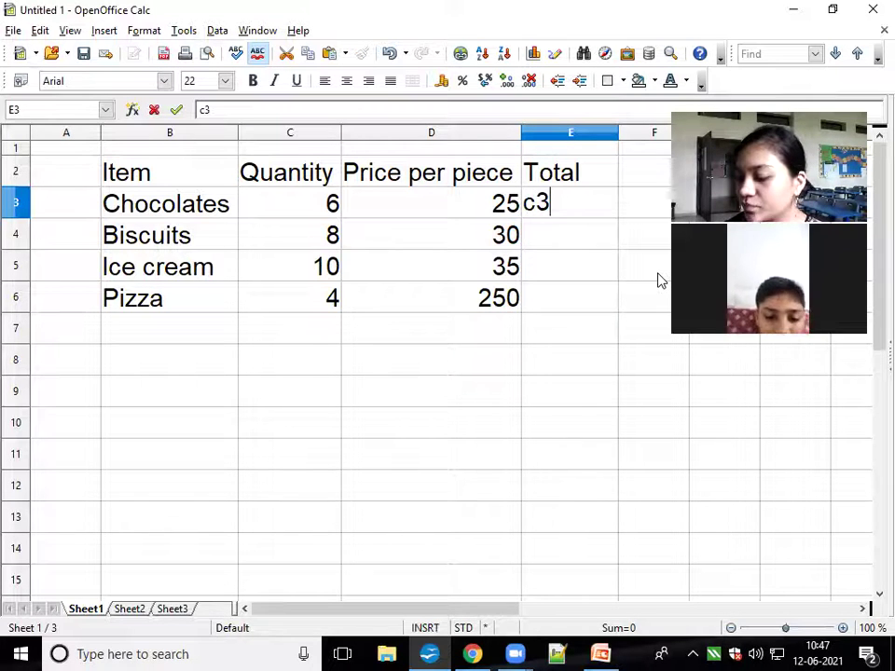
{"action": "type", "text": "*d3"}
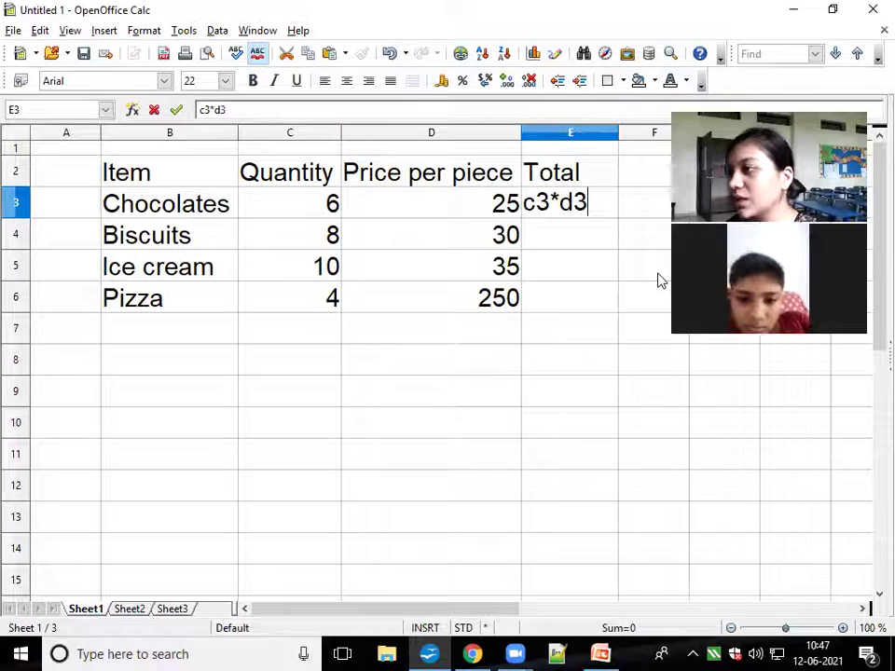
{"action": "key", "text": "Tab"}
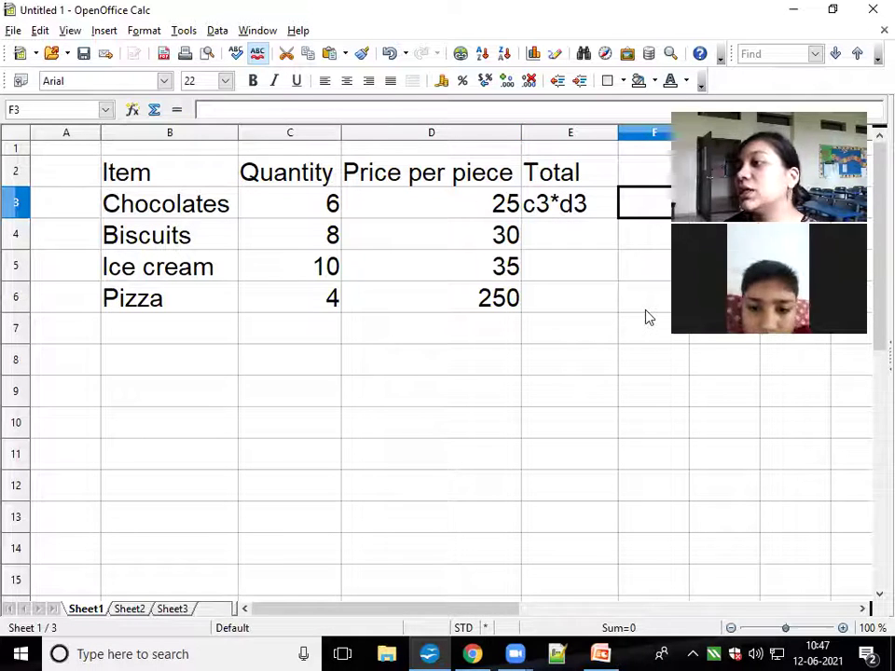
Turn the entry in E3 into a formula by adding an equals sign at its start: =c3*d3.
{"action": "double_click", "coordinate": [525, 201]}
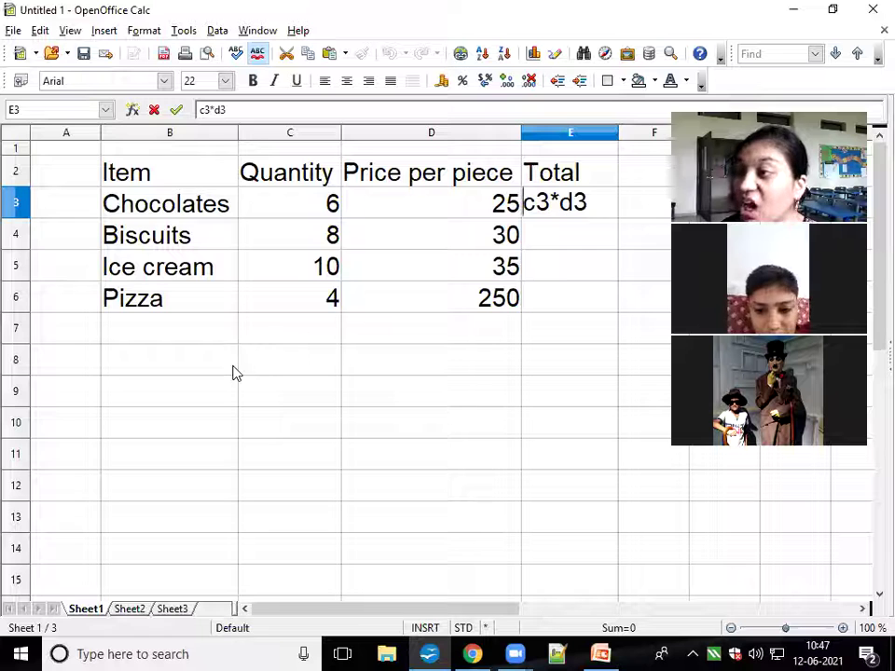
{"action": "type", "text": "="}
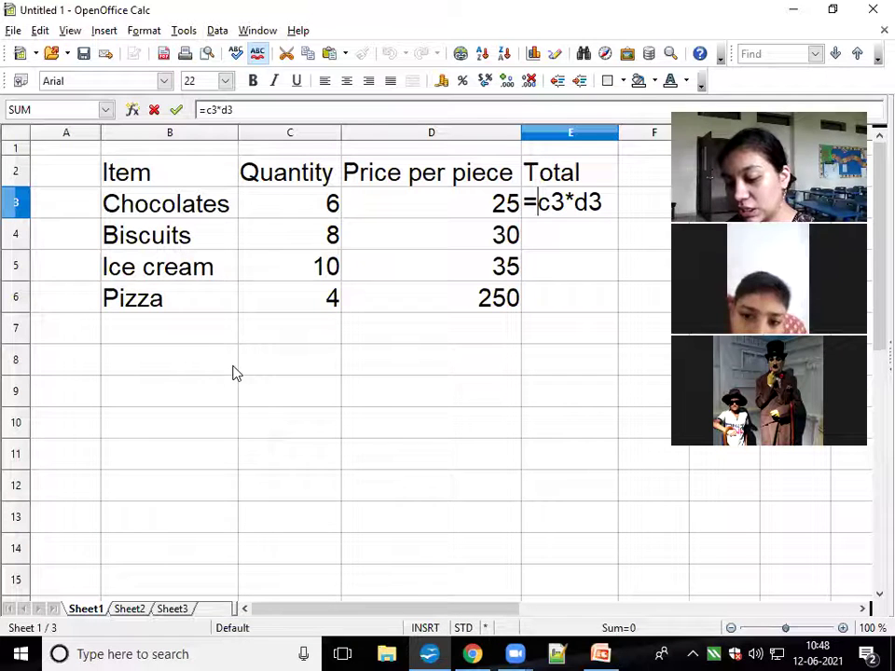
{"action": "key", "text": "Tab"}
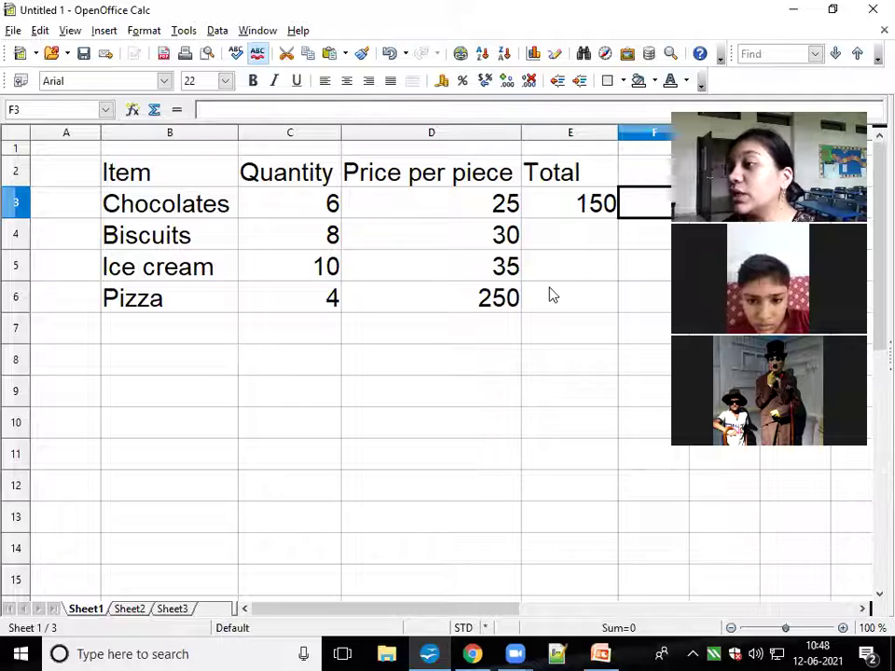
Copy the Total formula from E3 into E4, E5 and E6 for Biscuits, Ice cream and Pizza.
{"action": "left_click", "coordinate": [568, 203]}
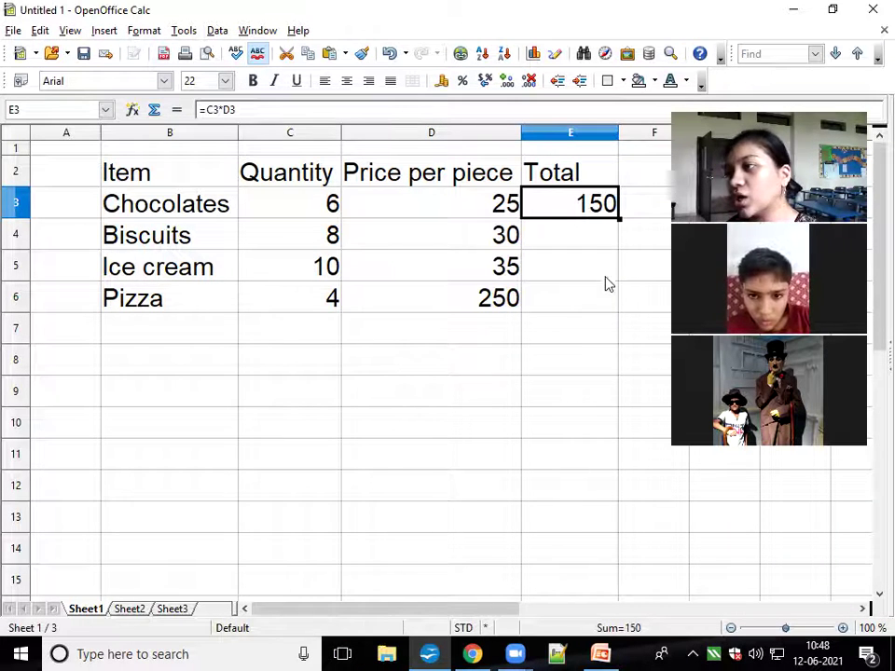
{"action": "left_click", "coordinate": [587, 244]}
{"action": "type", "text": "240"}
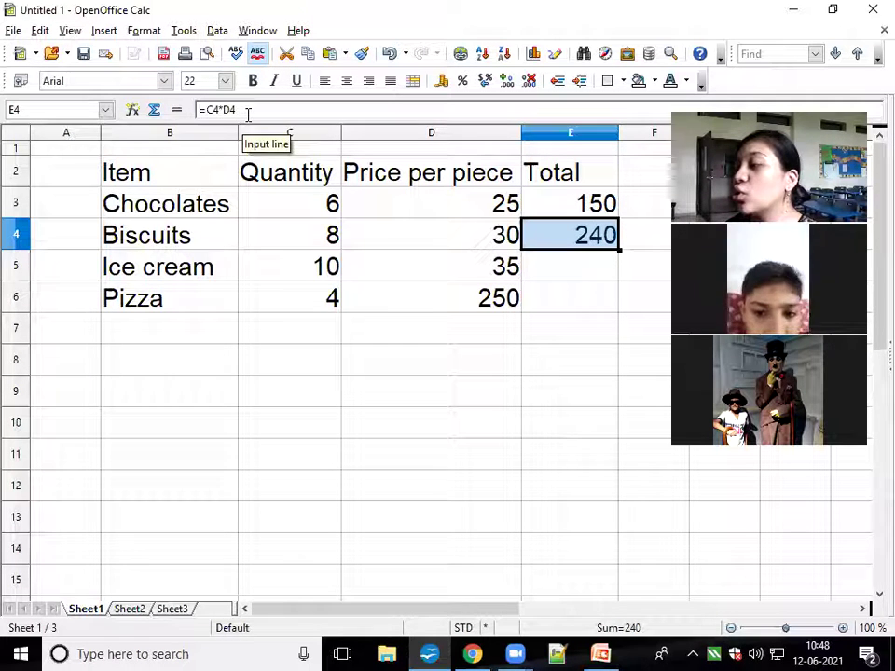
{"action": "left_click", "coordinate": [559, 265]}
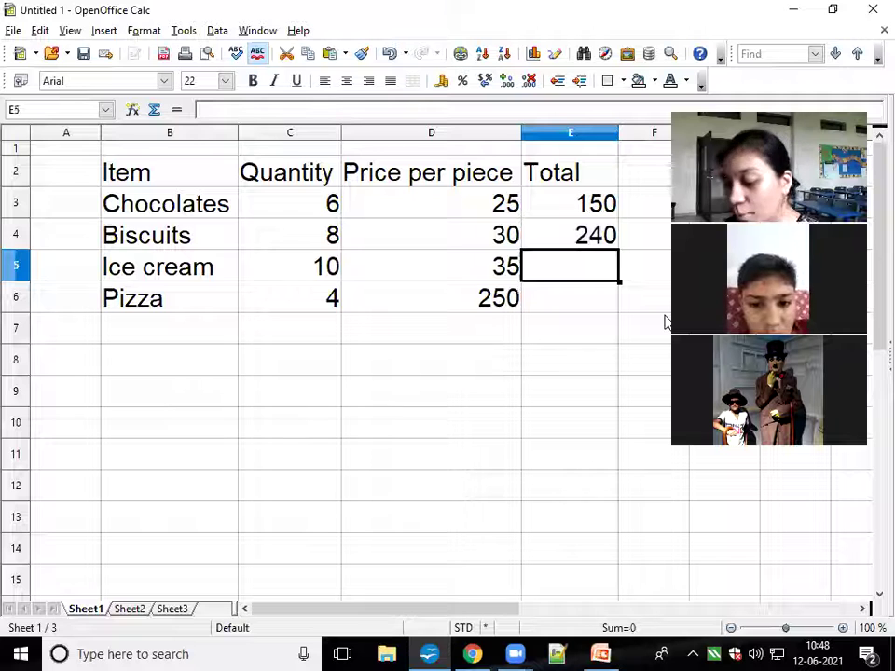
{"action": "type", "text": "350"}
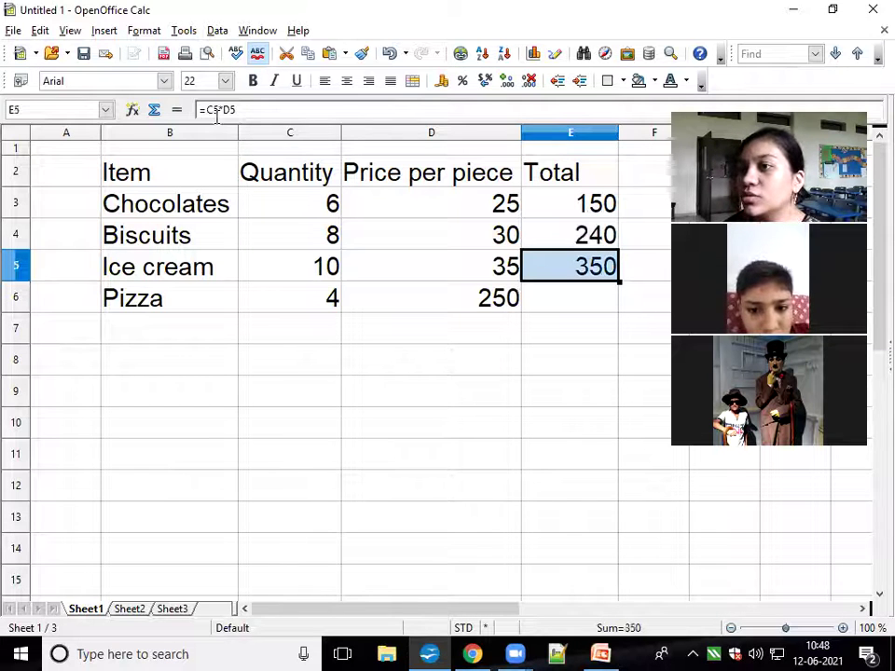
{"action": "left_click", "coordinate": [605, 309]}
{"action": "type", "text": "1000"}
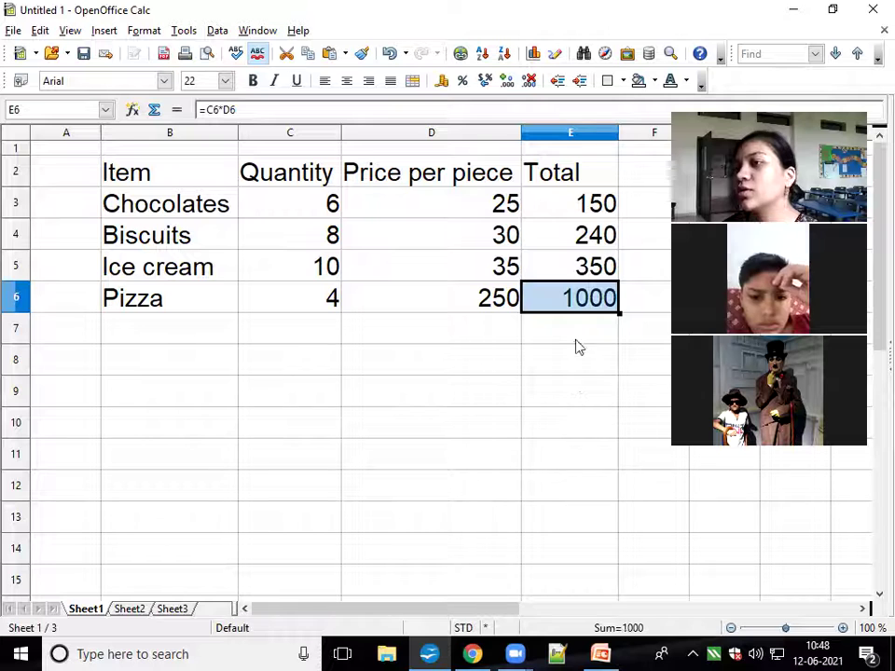
{"action": "left_click_drag", "start_coordinate": [578, 193], "coordinate": [573, 296]}
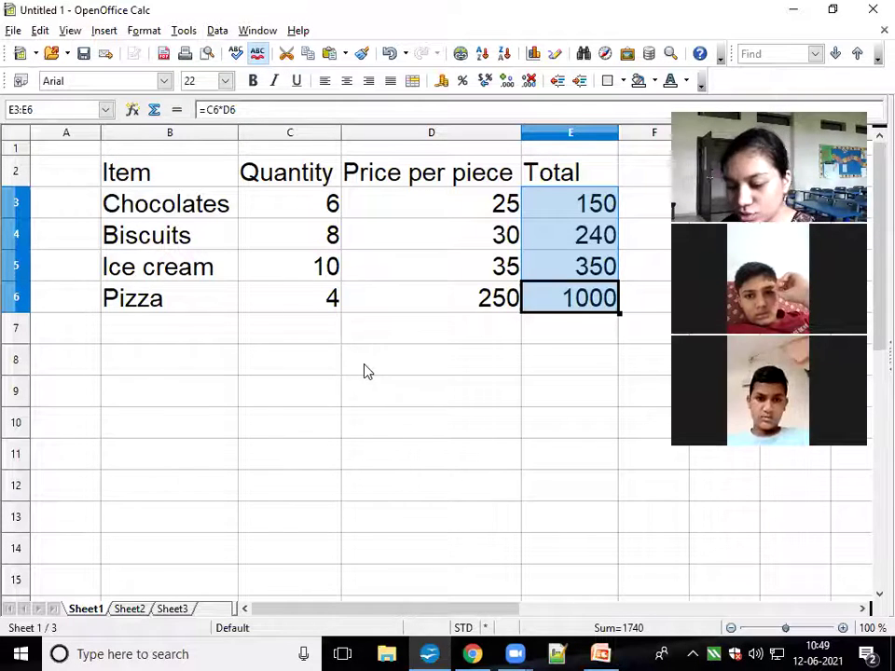
Switch to PowerPoint and show the "Entering Data in a Cell" slide as a slide show from the current slide.
{"action": "key", "text": "alt+Tab"}
{"action": "key", "text": "alt+Tab"}
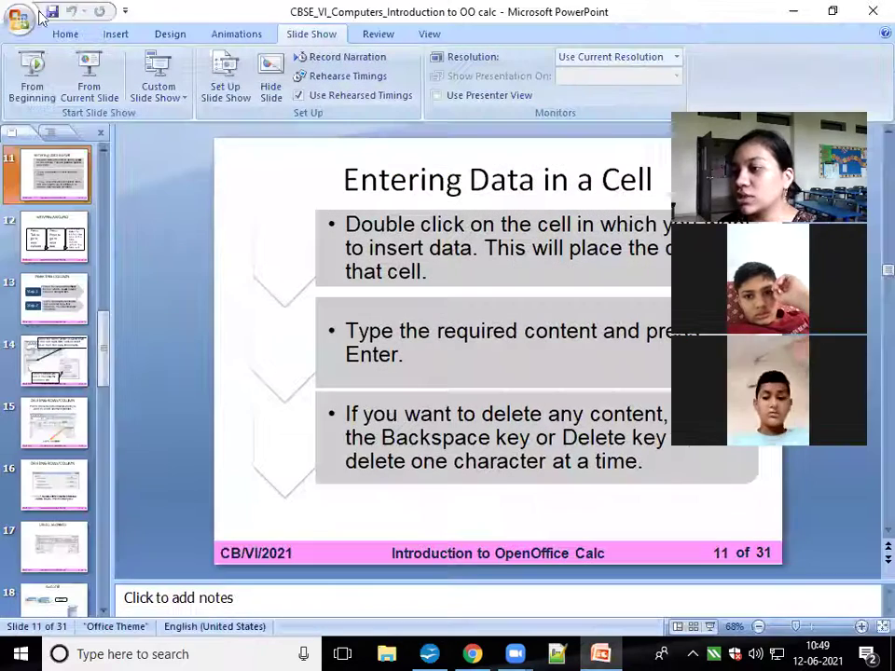
{"action": "left_click", "coordinate": [90, 93]}
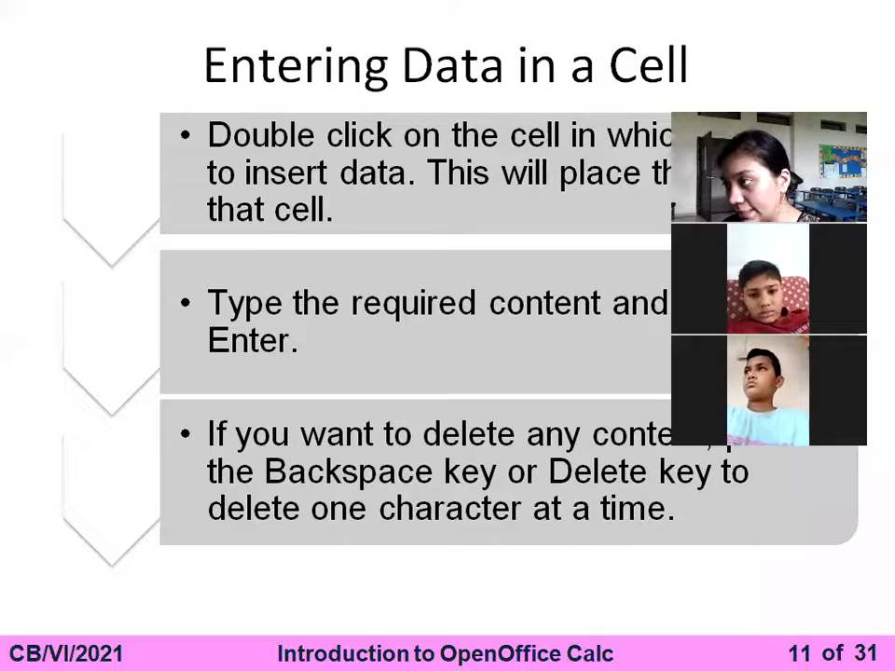
{"action": "key", "text": "alt+Tab"}
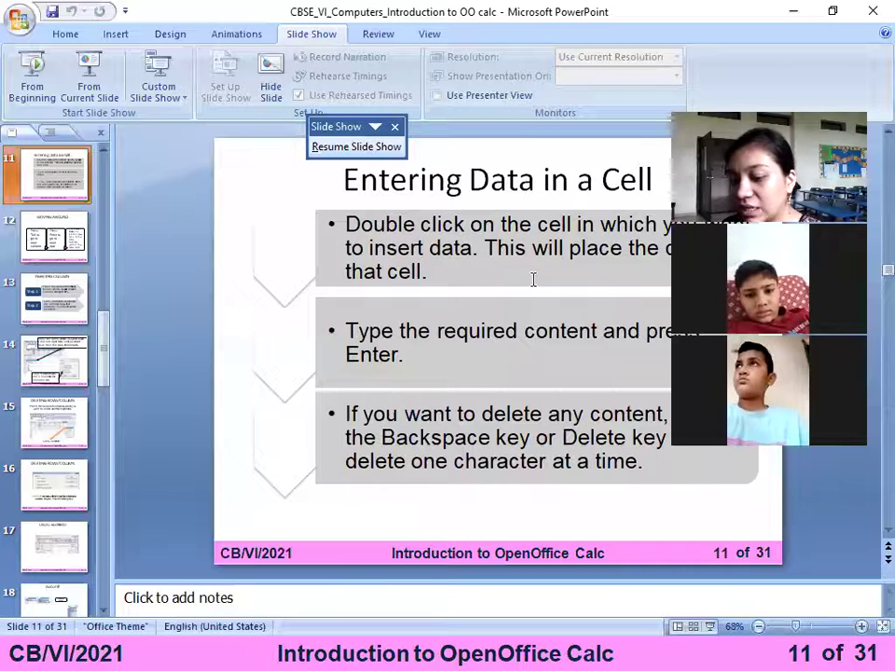
Switch back to OpenOffice Calc and replace the Pizza price per piece in D6 with 300.
{"action": "key", "text": "alt+Tab"}
{"action": "key", "text": "alt+Tab"}
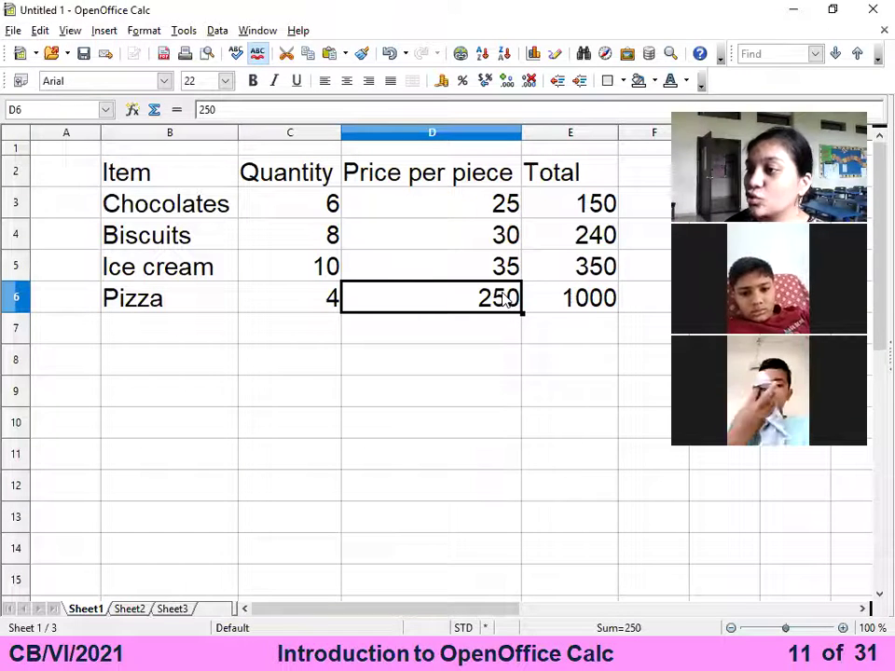
{"action": "key", "text": "BackSpace"}
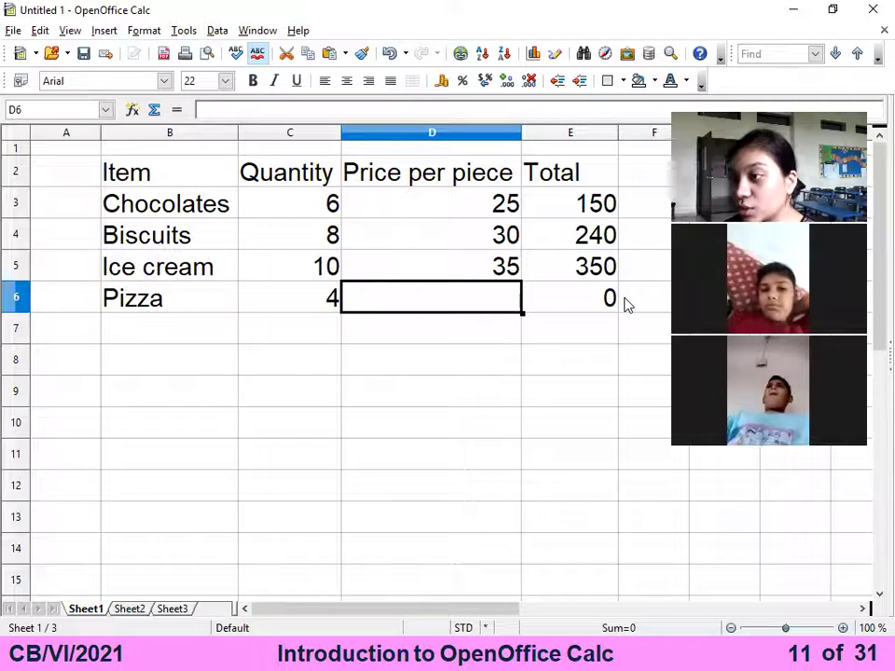
{"action": "type", "text": "300"}
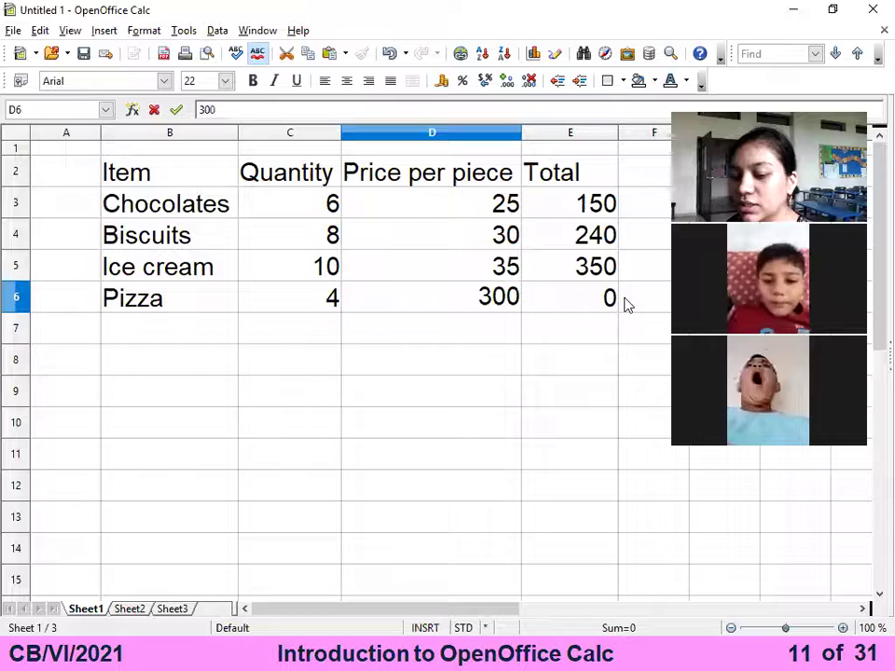
{"action": "key", "text": "Tab"}
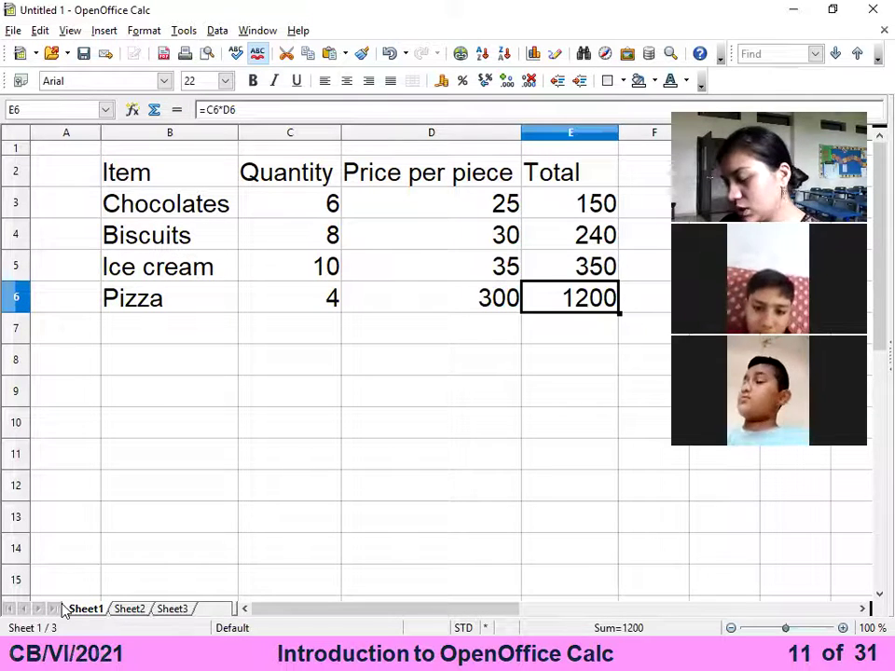
Switch to the running PowerPoint slide show with the "Entering Data in a Cell" slide.
{"action": "key", "text": "alt+Tab"}
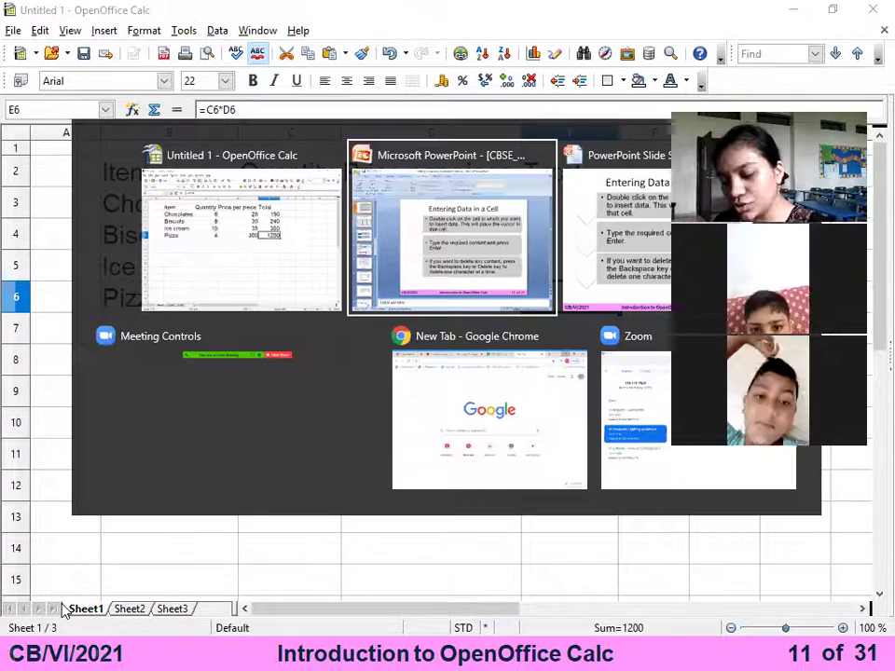
{"action": "key", "text": "alt+Tab"}
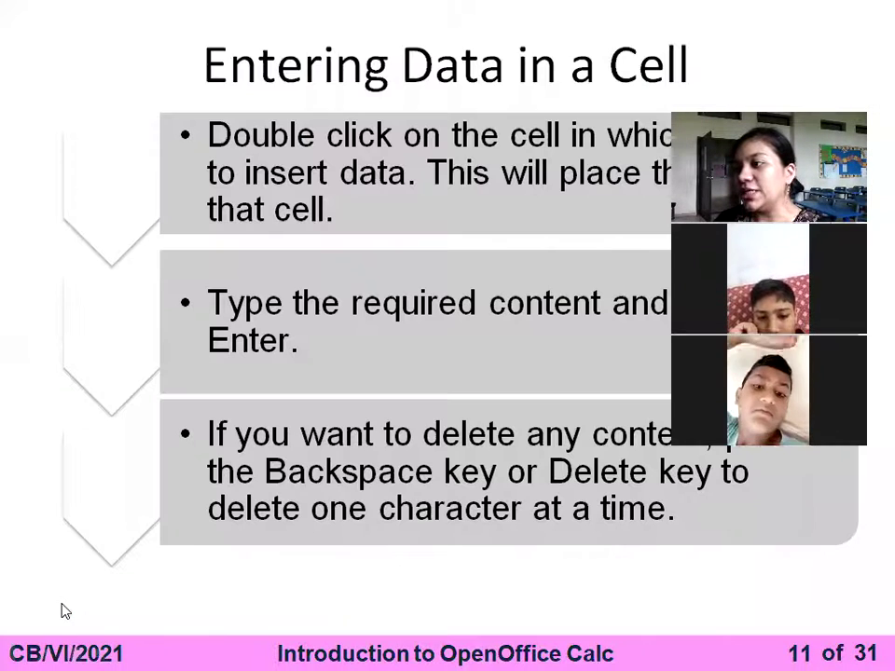
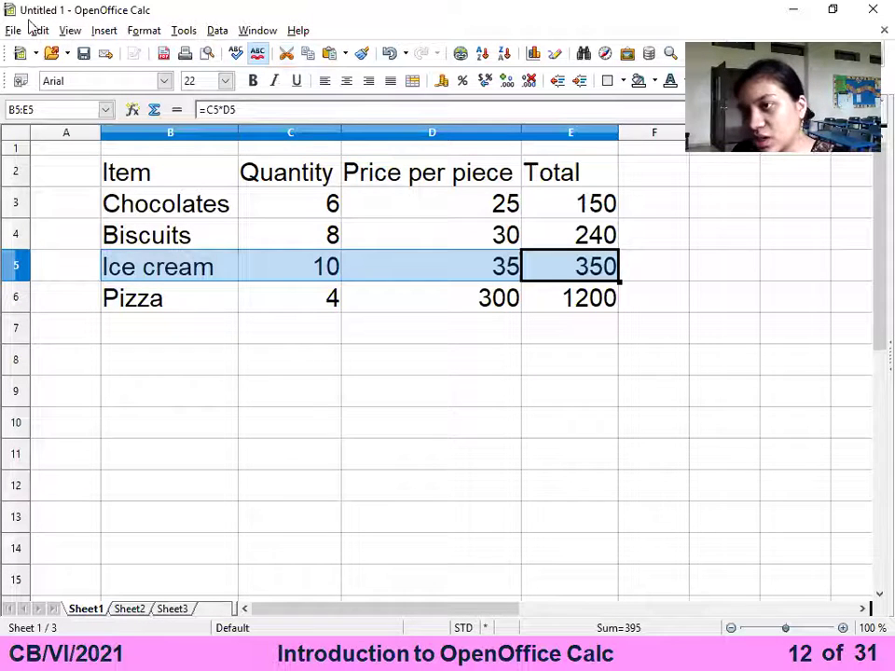
Move the Ice cream row from B5:E5 to row 9, starting at B9, by cutting and pasting it.
{"action": "left_click", "coordinate": [287, 54]}
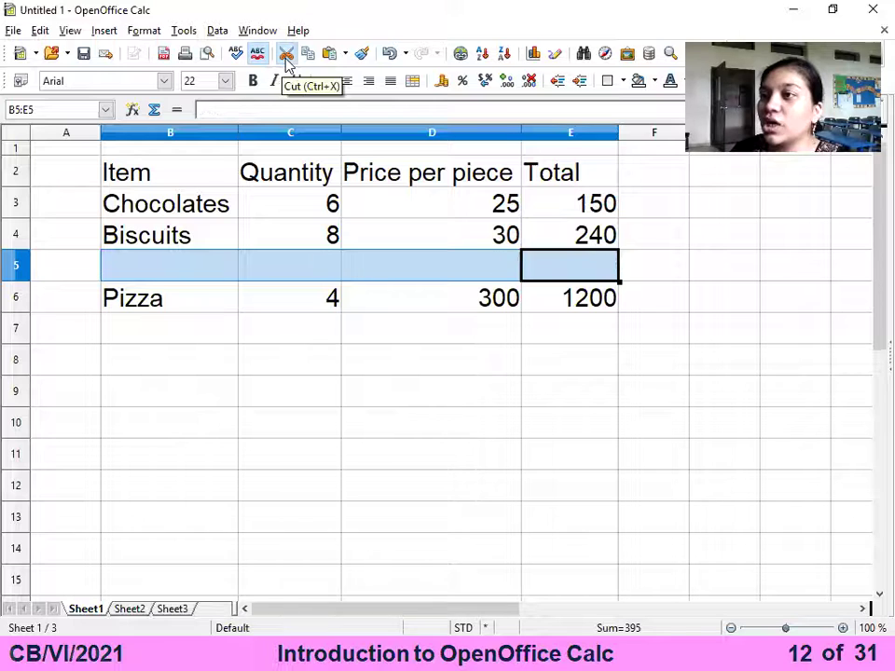
{"action": "left_click", "coordinate": [146, 399]}
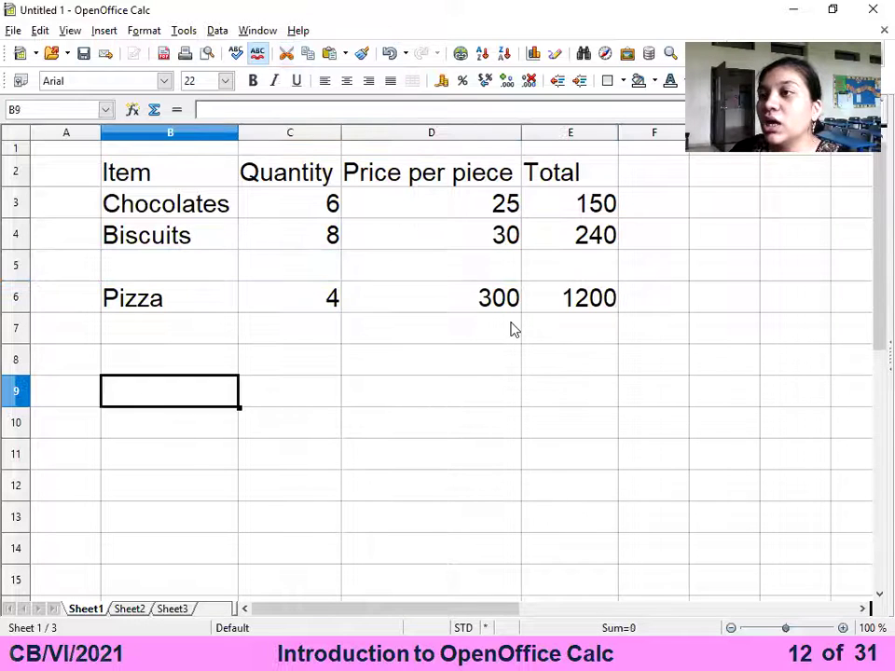
{"action": "left_click", "coordinate": [329, 54]}
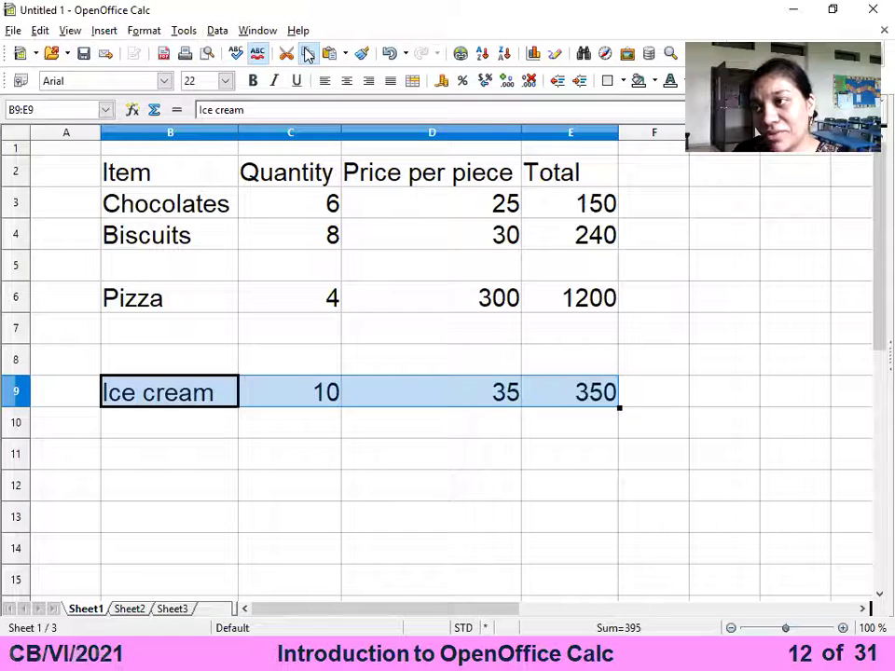
Paste the Ice cream row back into row 5 starting at B5, and delete the contents of the copy in B9:E9.
{"action": "left_click", "coordinate": [173, 265]}
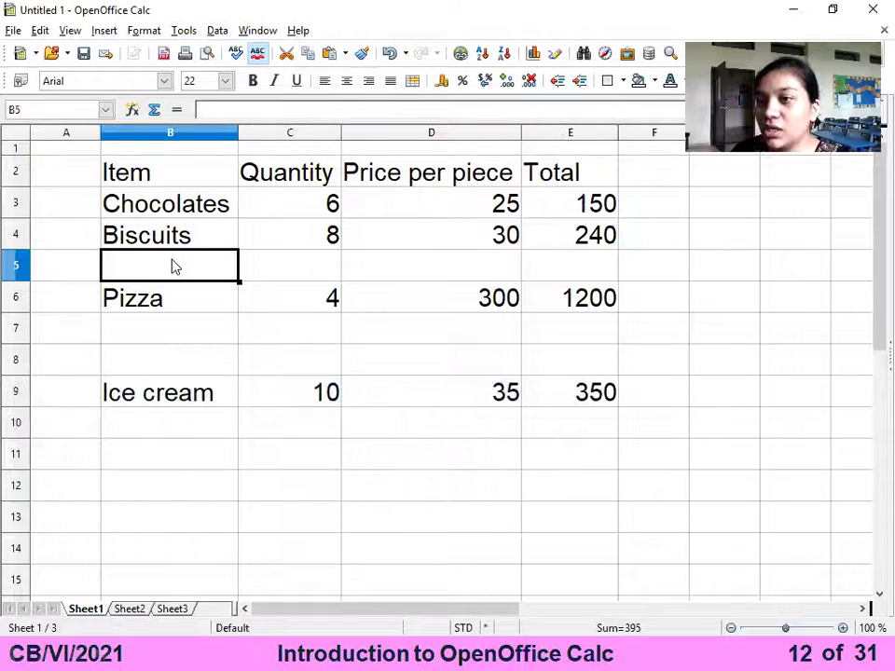
{"action": "left_click", "coordinate": [329, 54]}
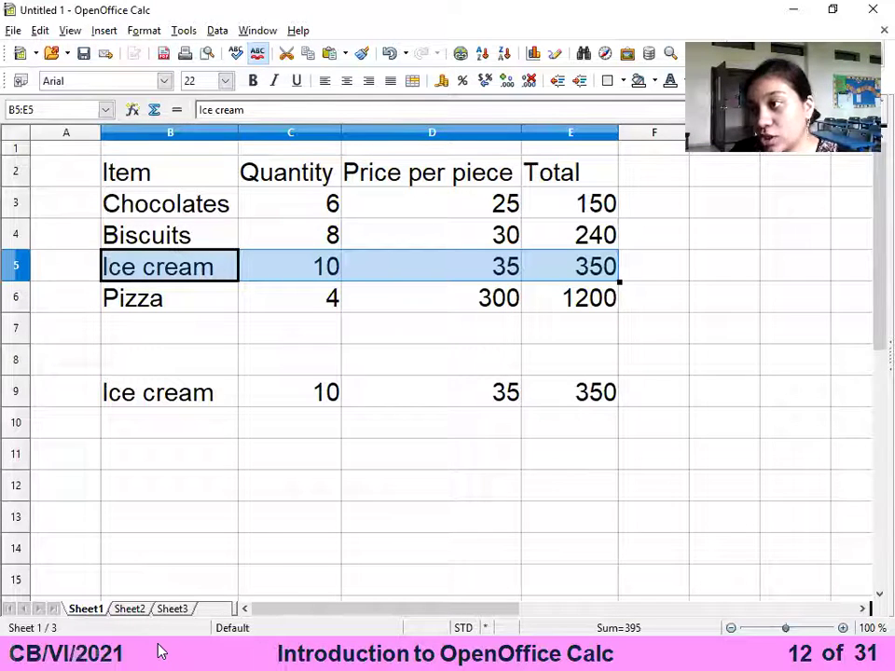
{"action": "left_click", "coordinate": [98, 396]}
{"action": "left_click_drag", "start_coordinate": [130, 394], "coordinate": [613, 402]}
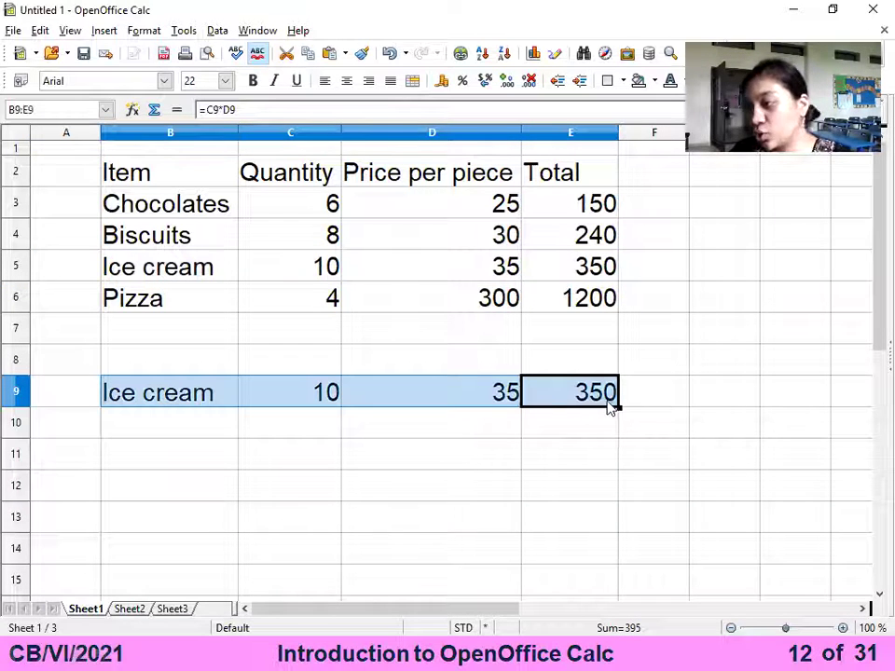
{"action": "key", "text": "Delete"}
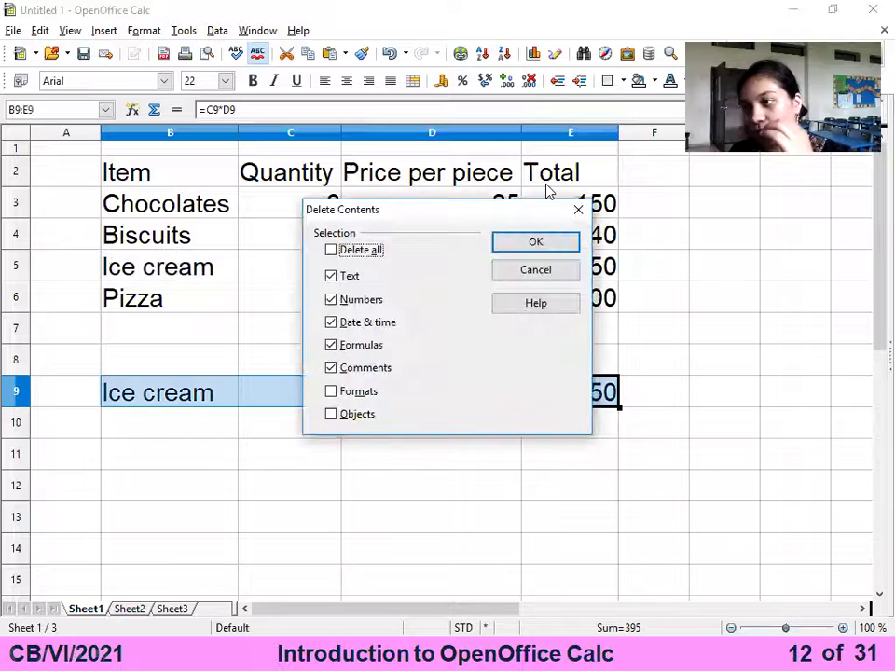
{"action": "left_click", "coordinate": [536, 241]}
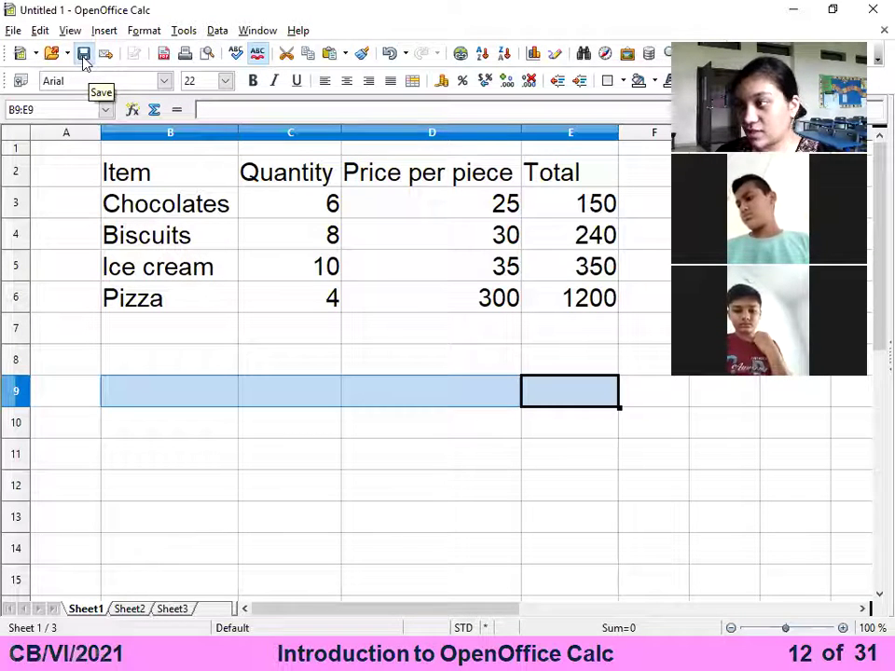
Save the spreadsheet as "Practical 1" in ODF Spreadsheet (.ods) format in the OO Calc folder inside Grade 6 on the Desktop.
{"action": "left_click", "coordinate": [13, 30]}
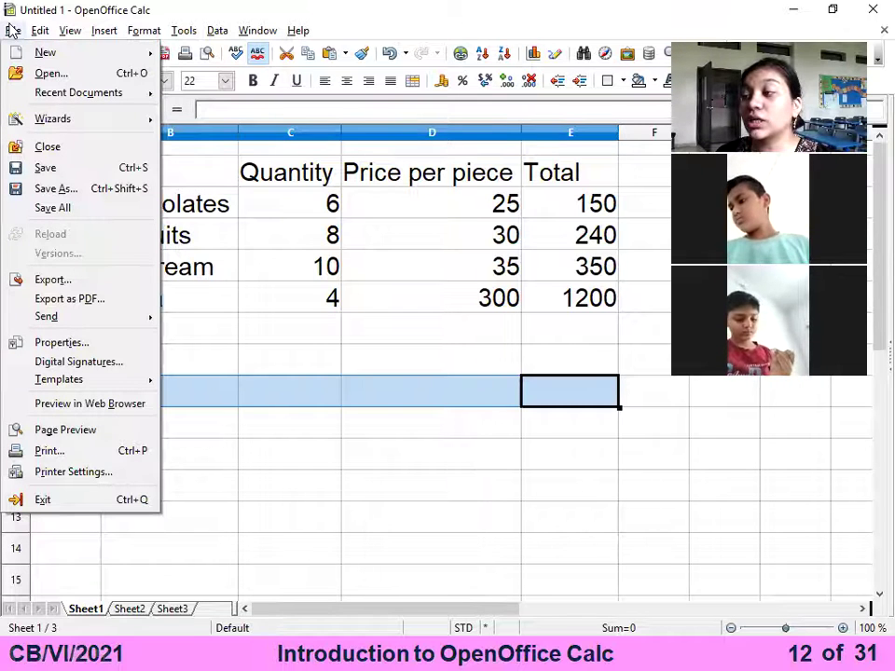
{"action": "left_click", "coordinate": [43, 168]}
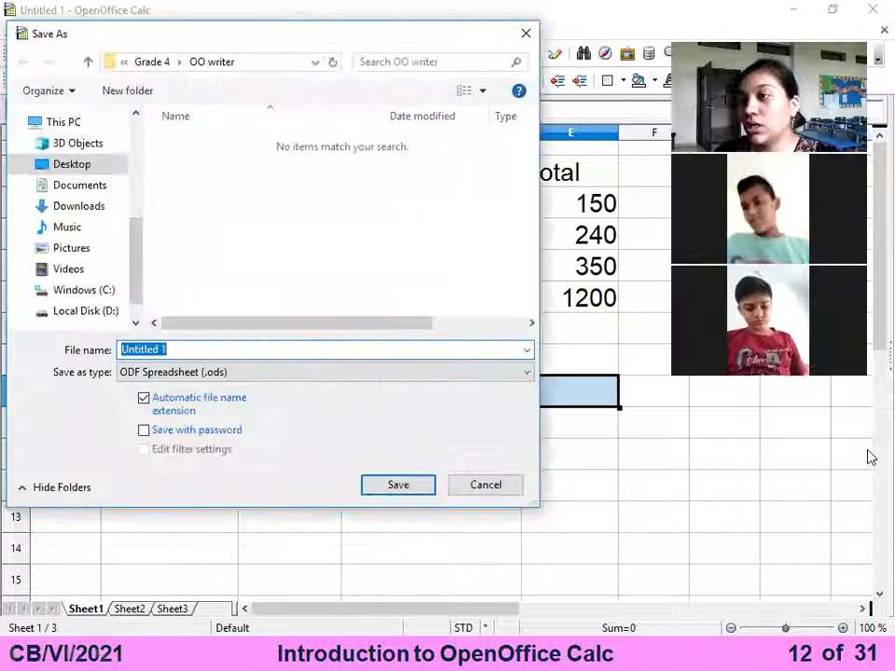
{"action": "left_click", "coordinate": [153, 61]}
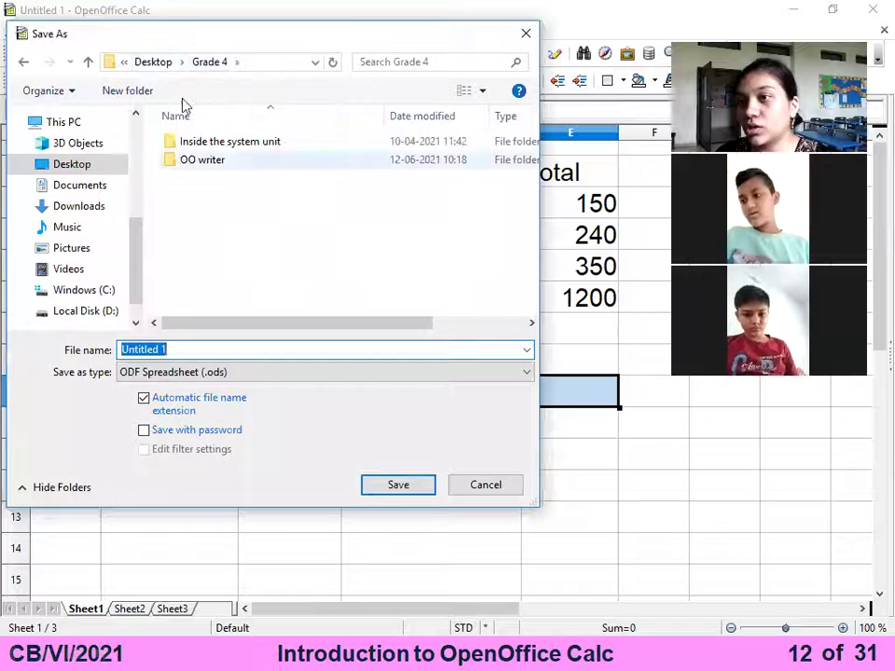
{"action": "left_click", "coordinate": [153, 61]}
{"action": "double_click", "coordinate": [213, 215]}
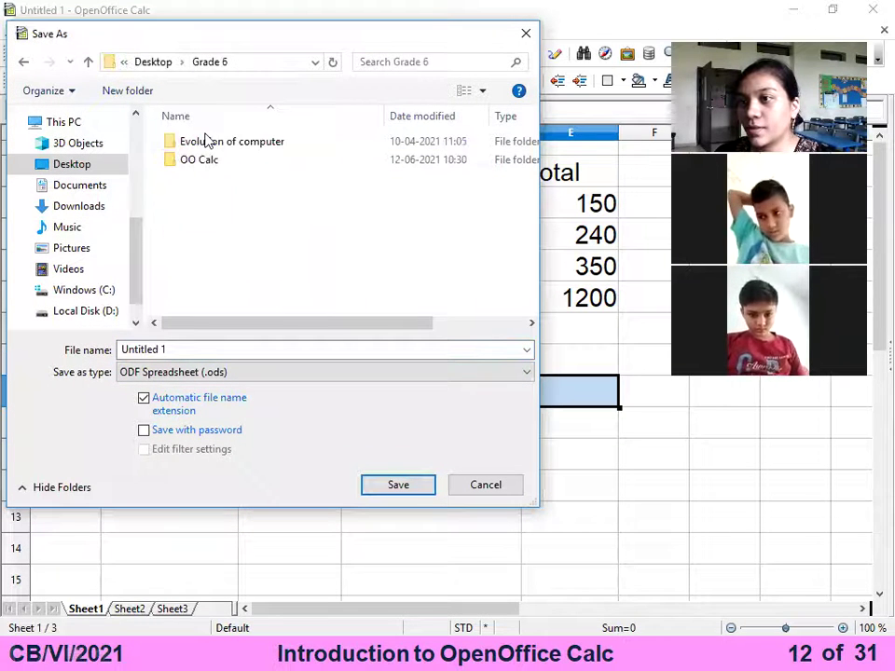
{"action": "double_click", "coordinate": [211, 161]}
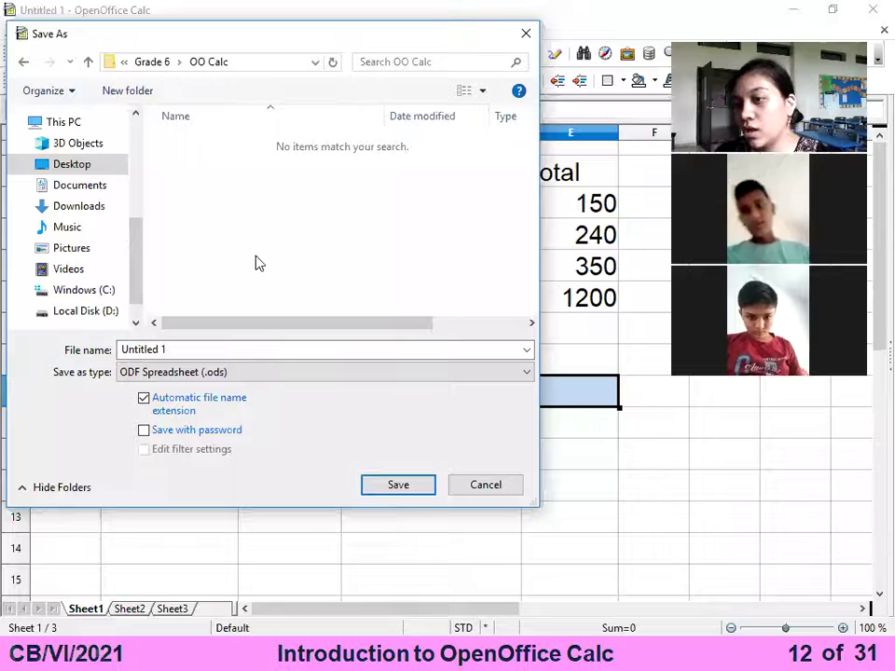
{"action": "left_click", "coordinate": [226, 351]}
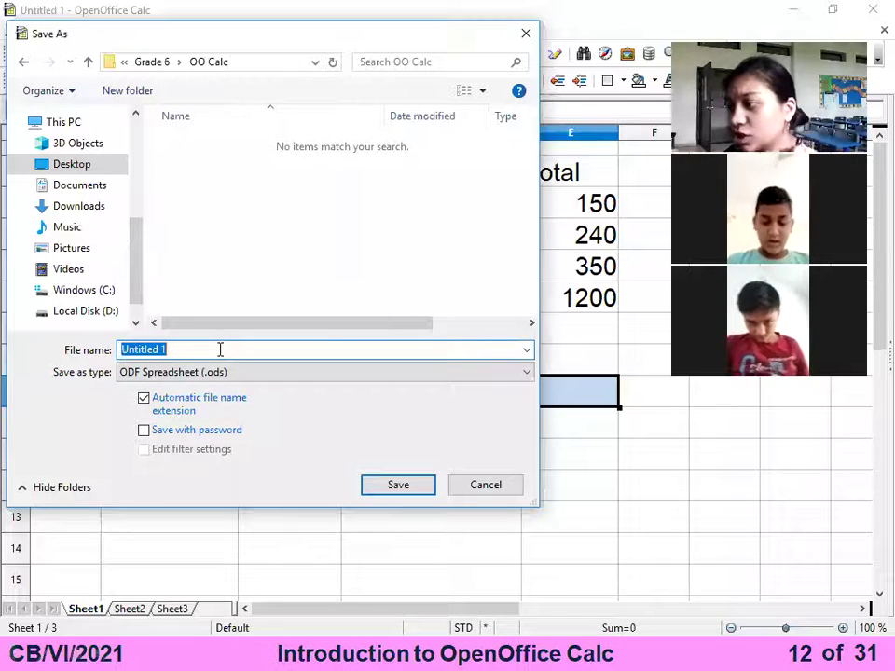
{"action": "type", "text": "P"}
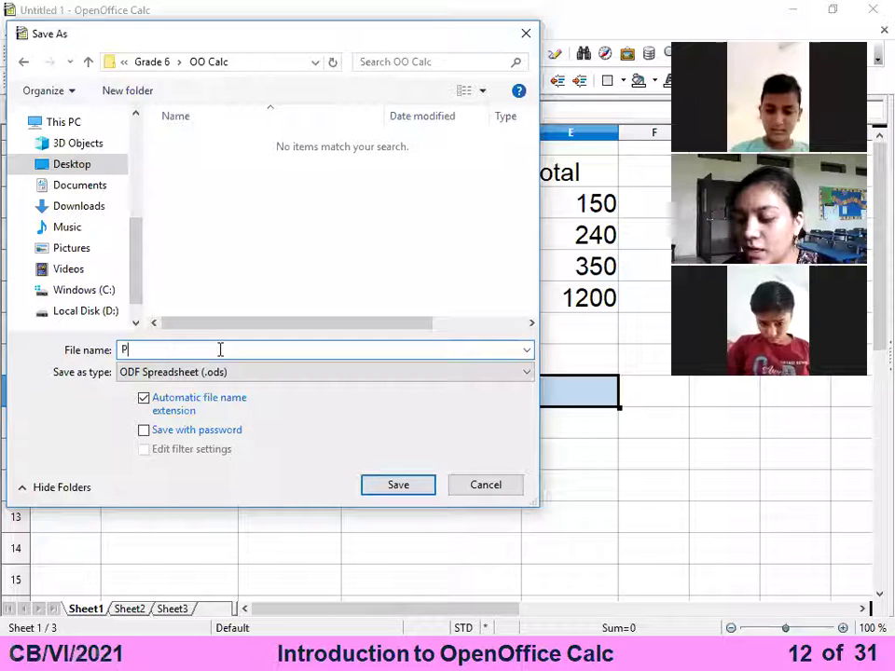
{"action": "type", "text": "ract"}
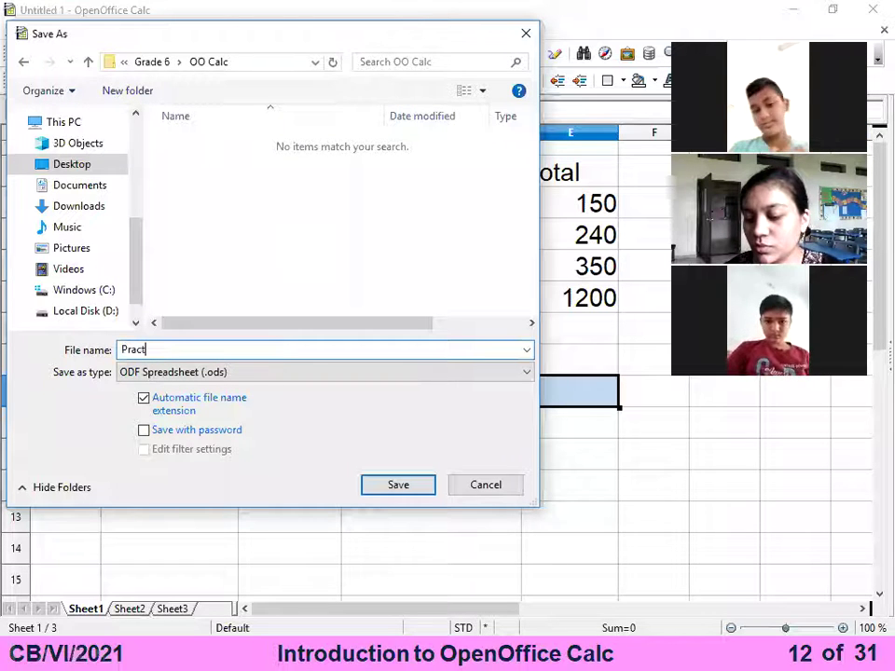
{"action": "type", "text": "ical 1"}
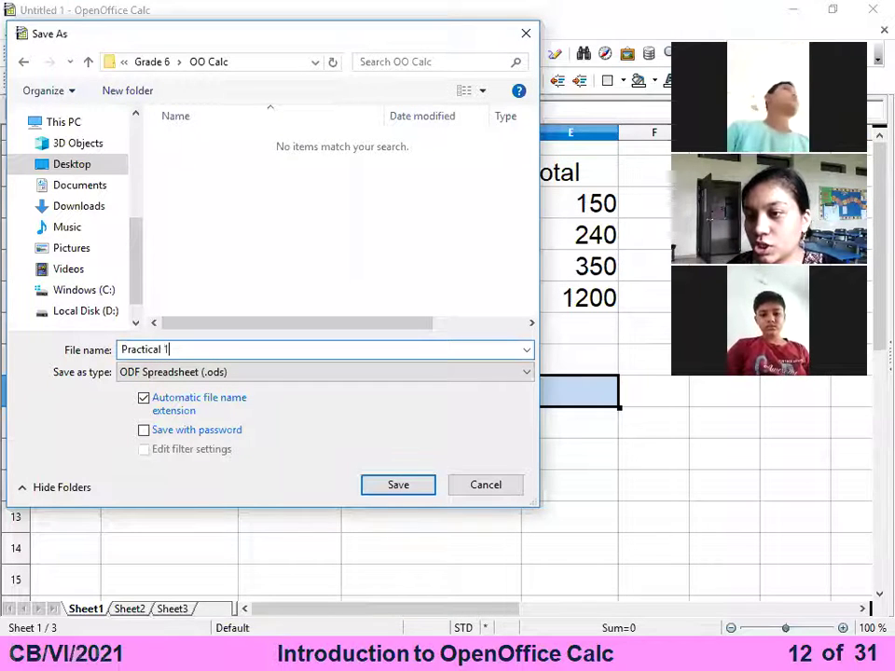
{"action": "key", "text": "Return"}
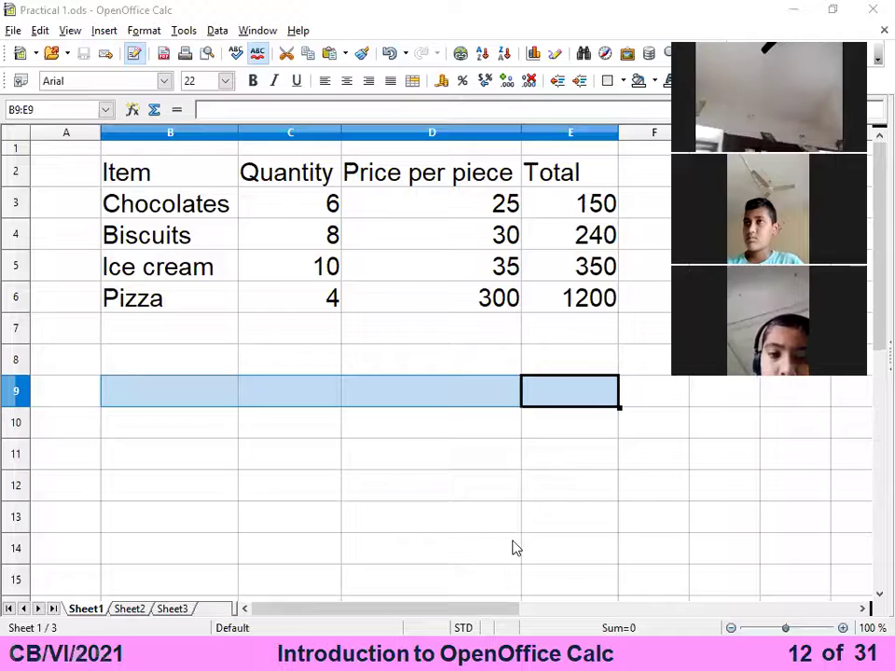
Switch to PowerPoint, exit the running slide show and restart it from the current "Moving Around" slide.
{"action": "key", "text": "alt+Tab"}
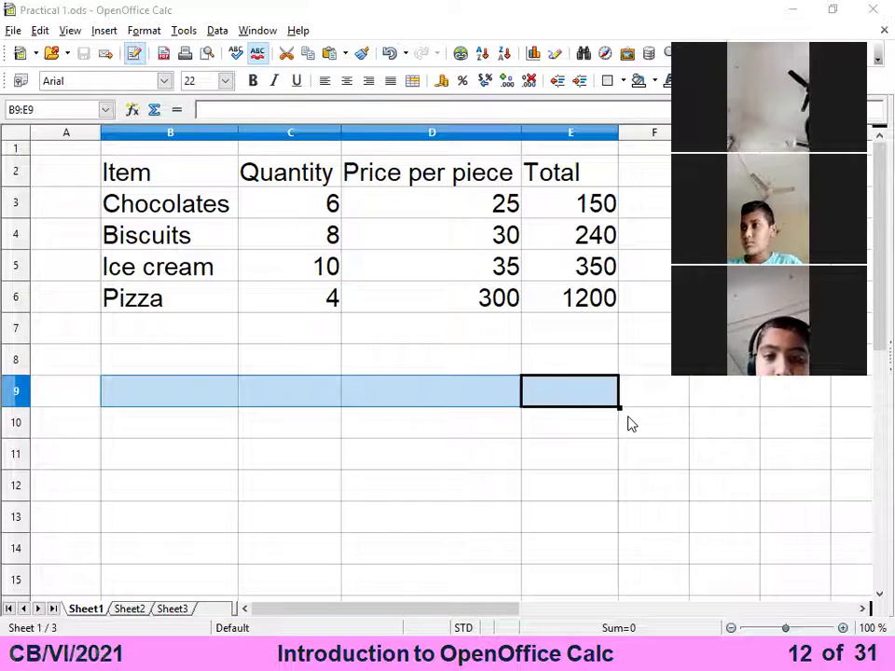
{"action": "key", "text": "alt+Tab"}
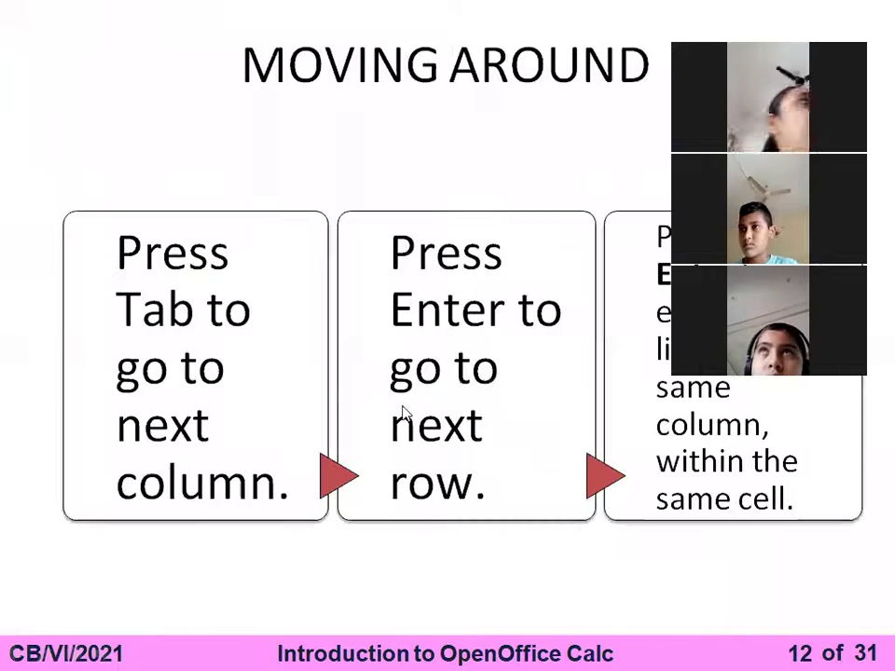
{"action": "key", "text": "Escape"}
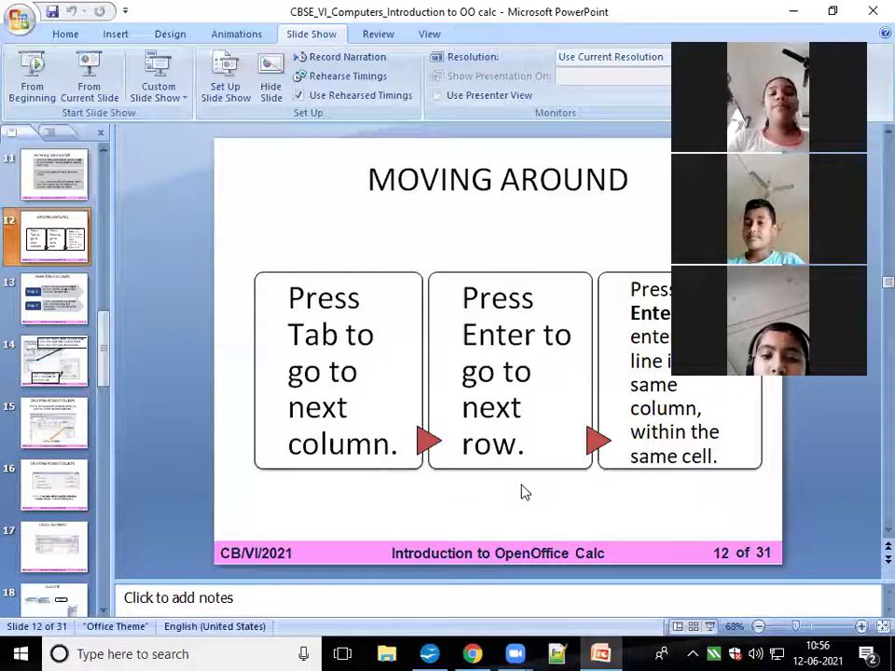
{"action": "key", "text": "alt+Tab"}
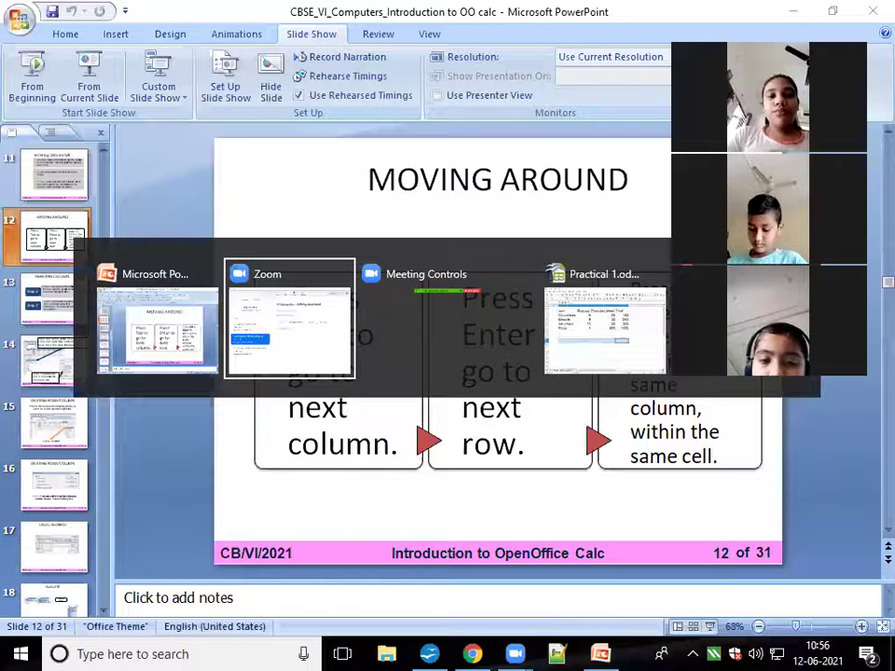
{"action": "key", "text": "alt+shift+Tab"}
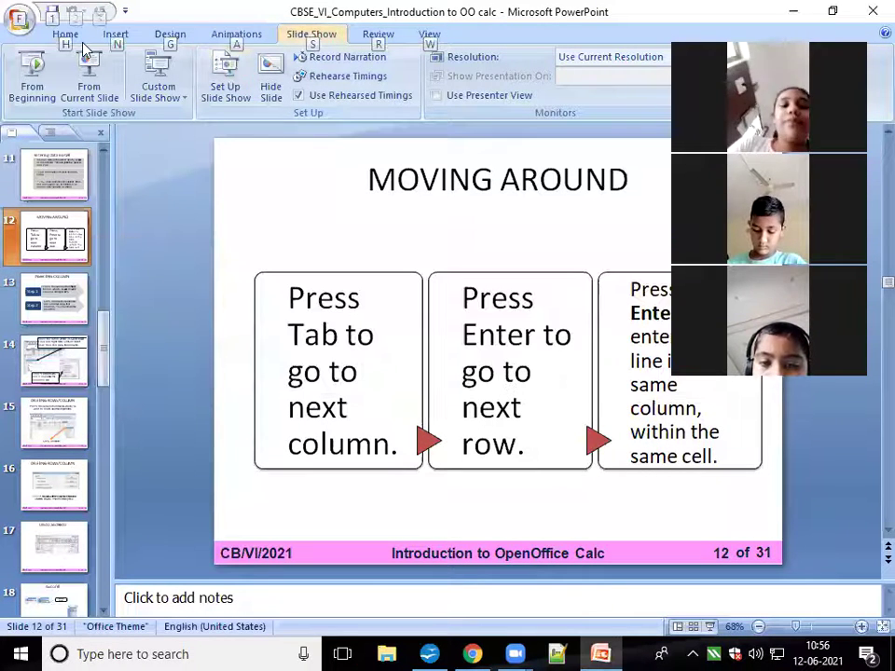
{"action": "left_click", "coordinate": [89, 75]}
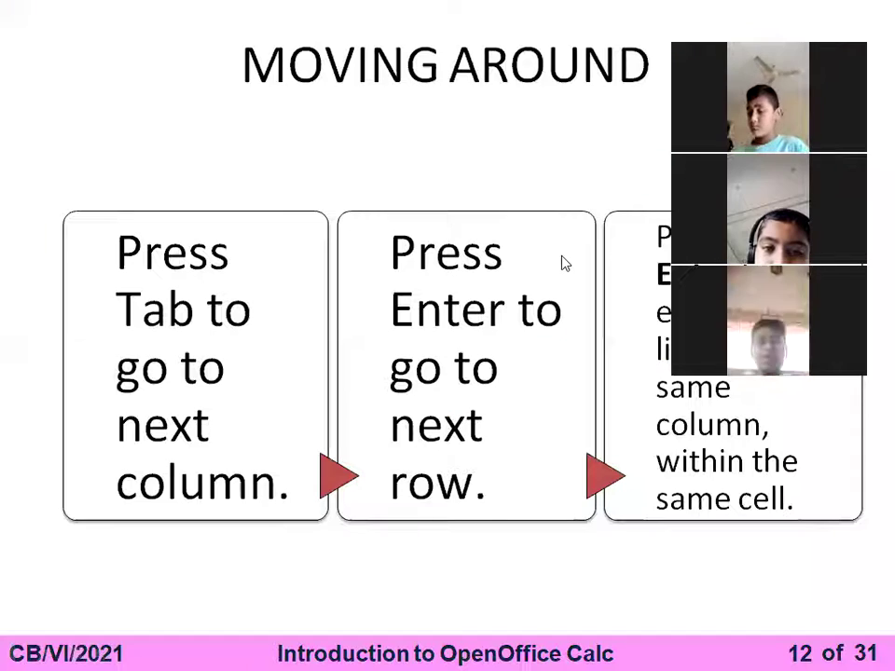
Bring the slide show to the "Inserting Column" slide.
{"action": "left_click", "coordinate": [321, 313]}
{"action": "left_click", "coordinate": [322, 313]}
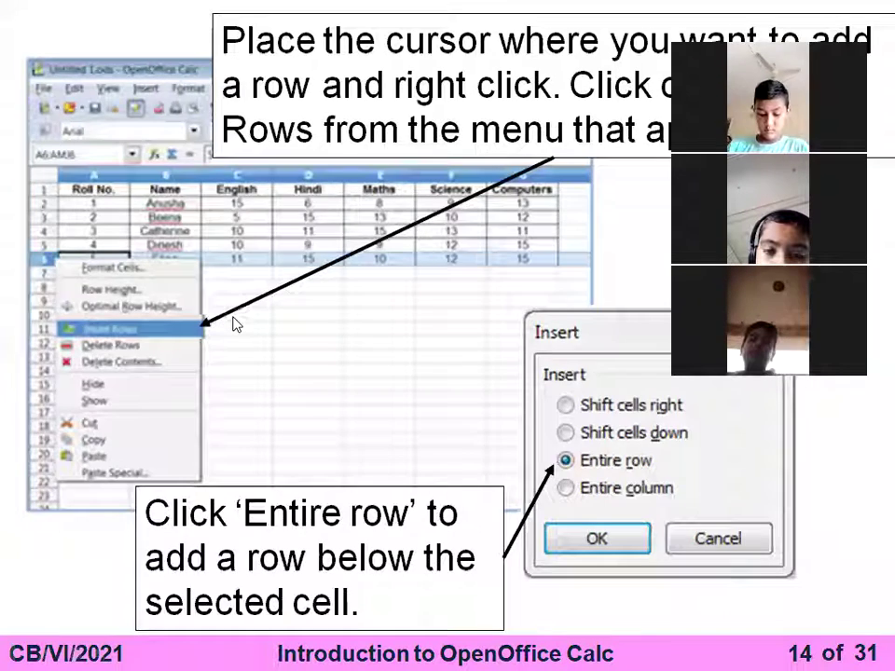
{"action": "key", "text": "Left"}
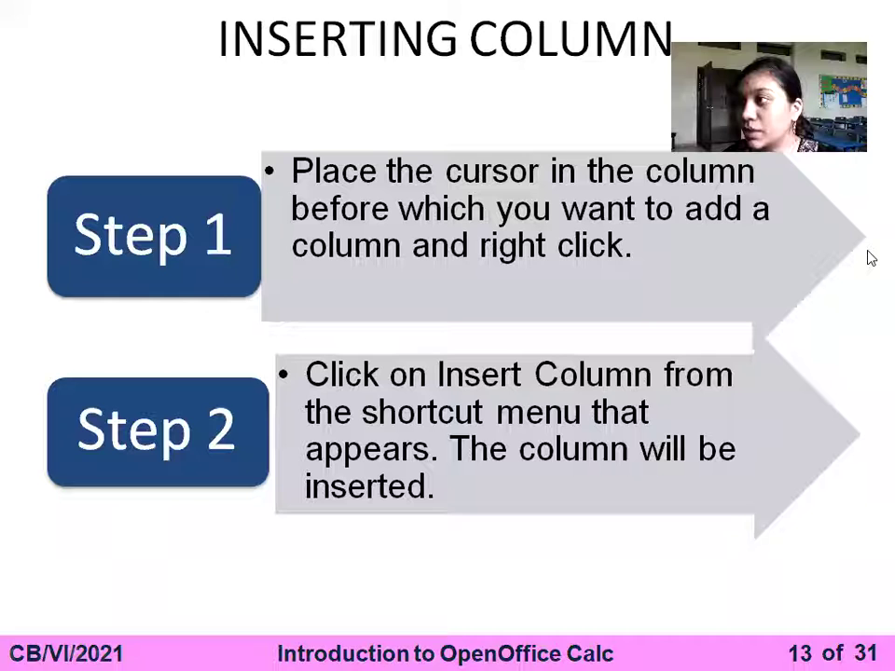
Switch back to Practical 1.ods in OpenOffice Calc and demonstrate selecting the entire Pizza row and the entire Ice cream row.
{"action": "key", "text": "alt+Tab"}
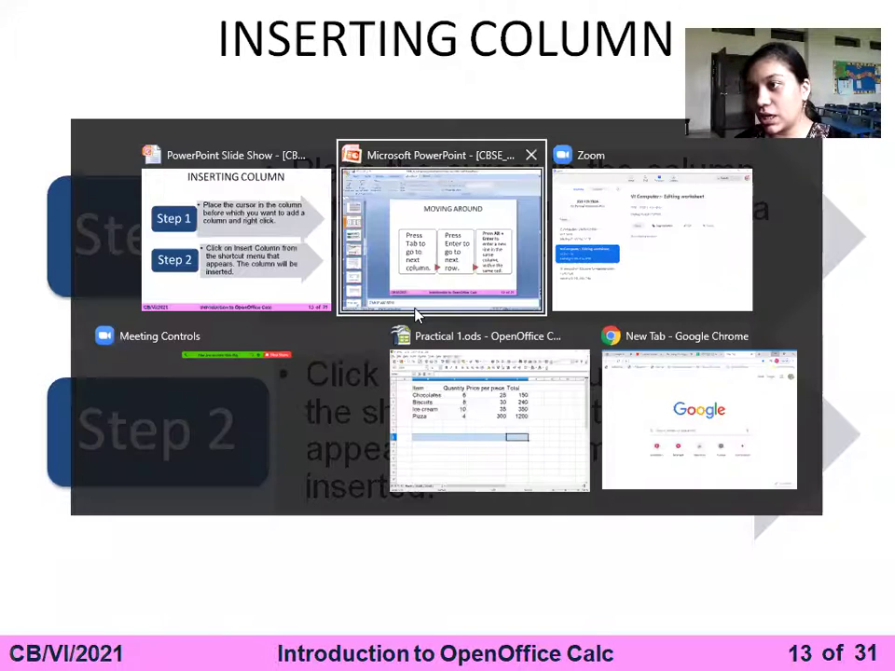
{"action": "left_click", "coordinate": [474, 424]}
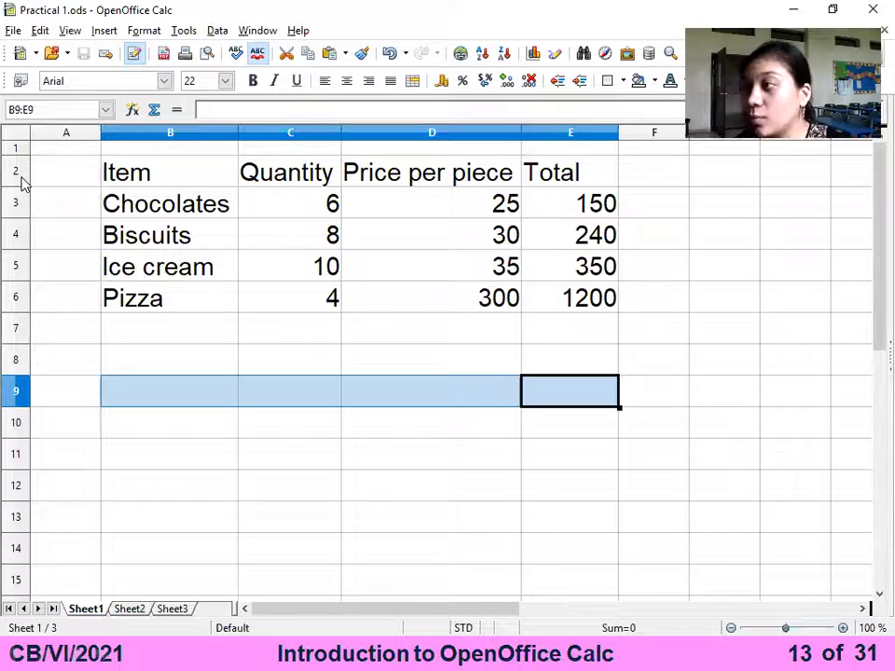
{"action": "left_click", "coordinate": [15, 298]}
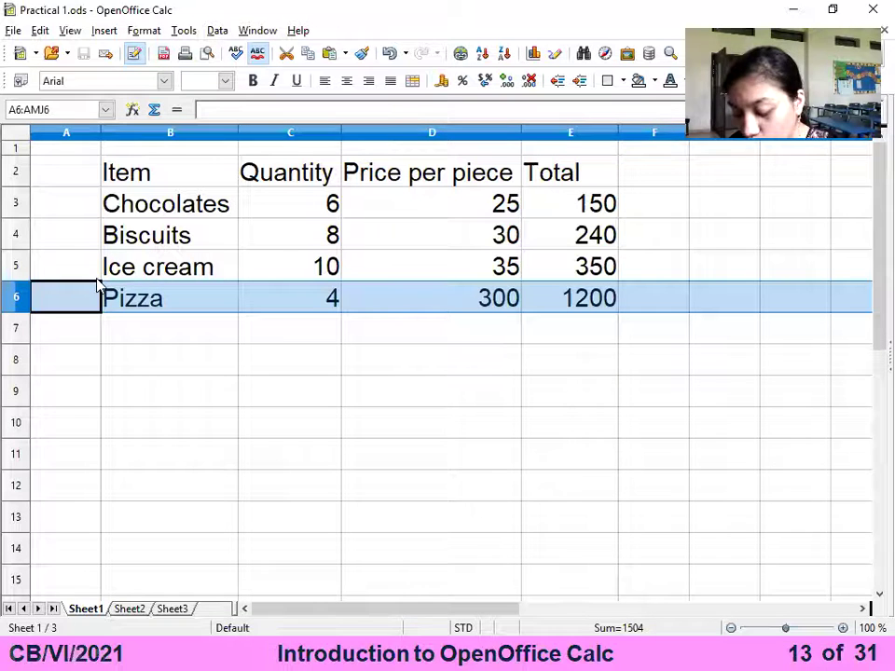
{"action": "left_click", "coordinate": [355, 422]}
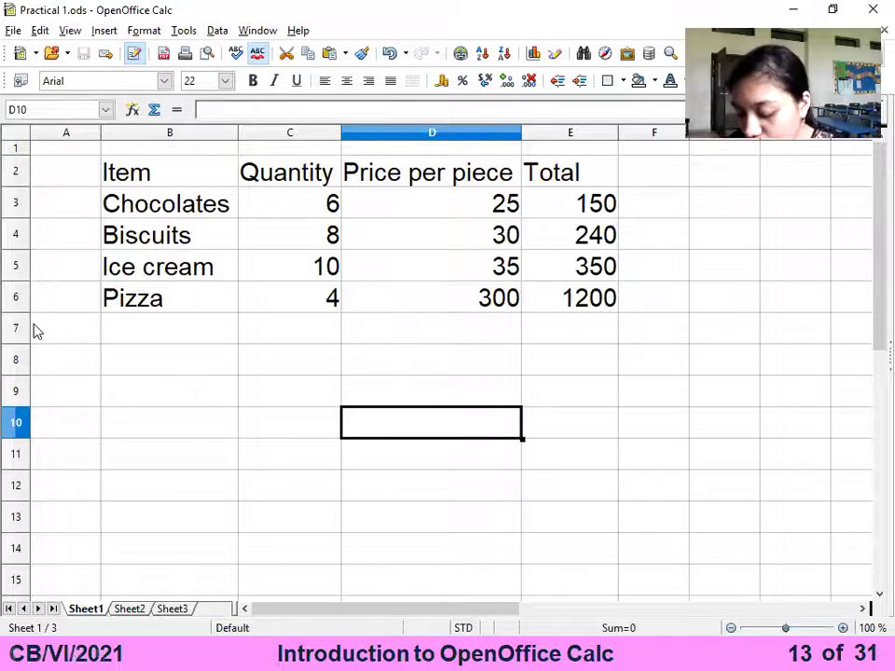
{"action": "left_click", "coordinate": [26, 269]}
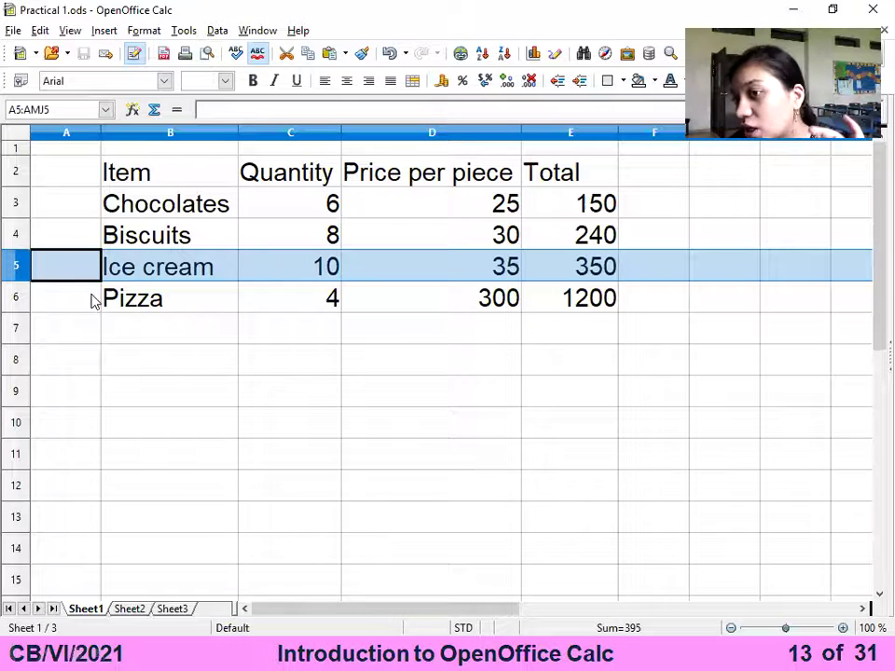
Insert an empty row above the Pizza row in row 6, and undo the insertion.
{"action": "left_click", "coordinate": [16, 297]}
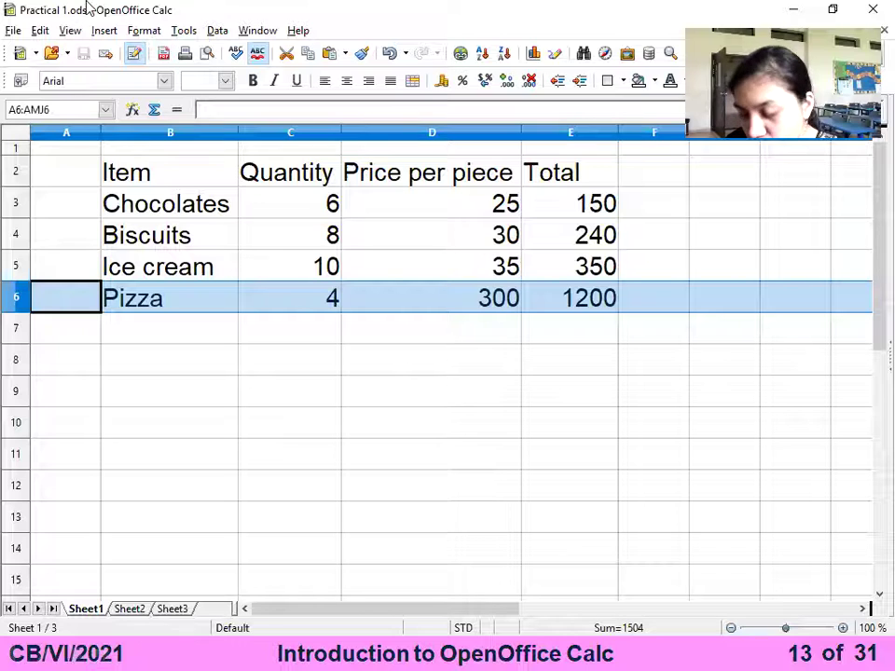
{"action": "left_click", "coordinate": [103, 32]}
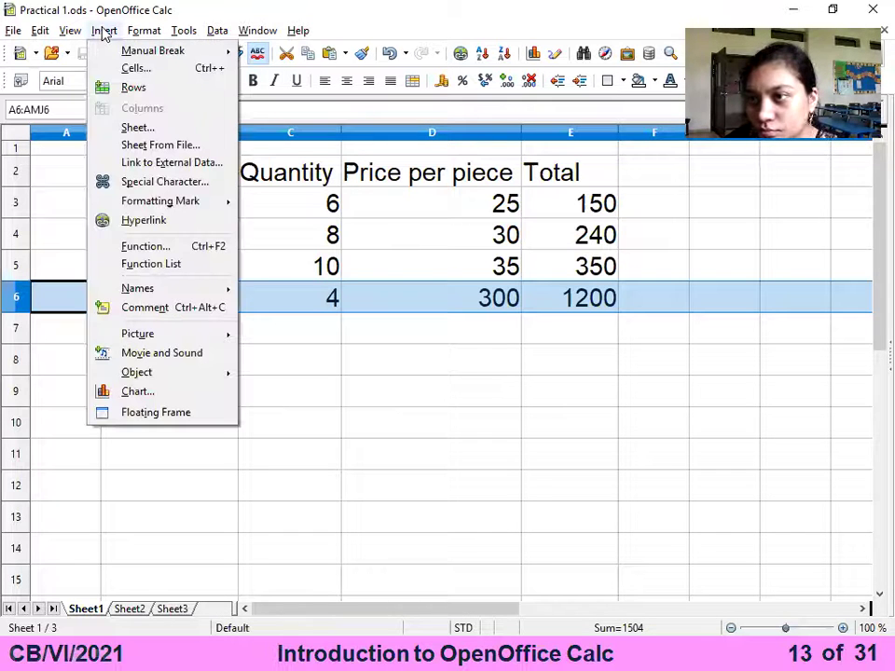
{"action": "left_click", "coordinate": [133, 88]}
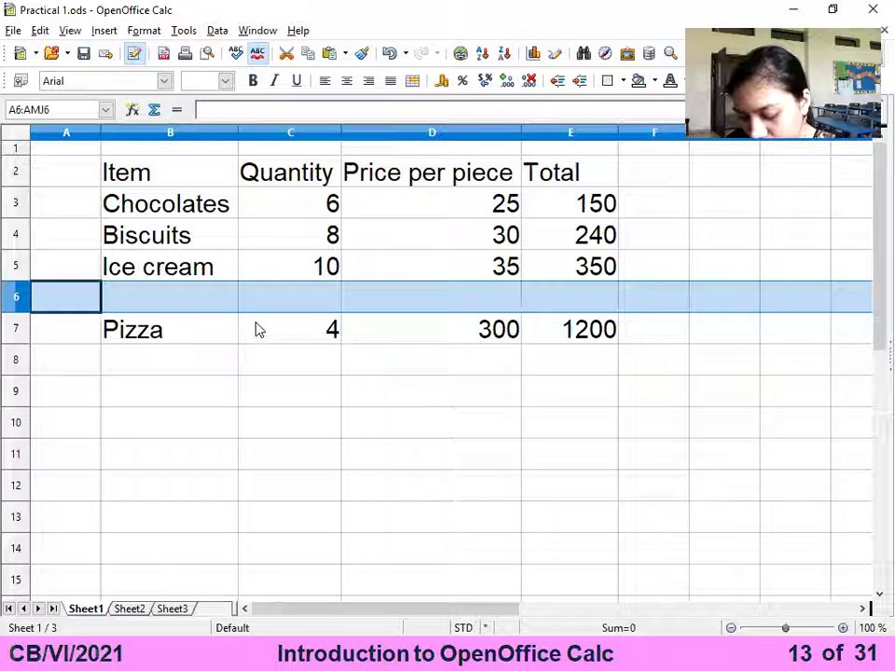
{"action": "key", "text": "ctrl+minus"}
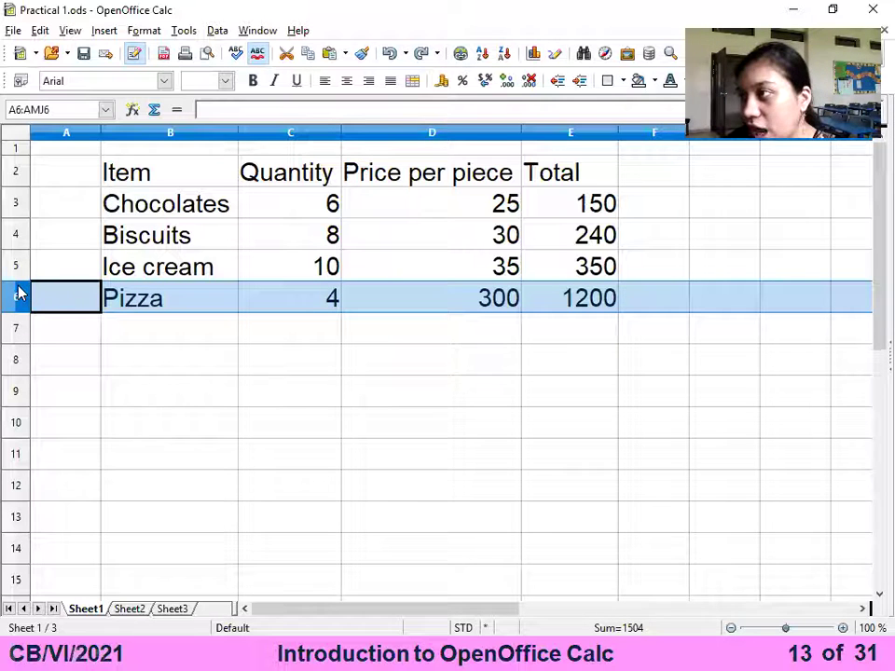
Demonstrate twice how to insert an empty row above the Pizza row in row 6, undoing each insertion.
{"action": "left_click", "coordinate": [106, 33]}
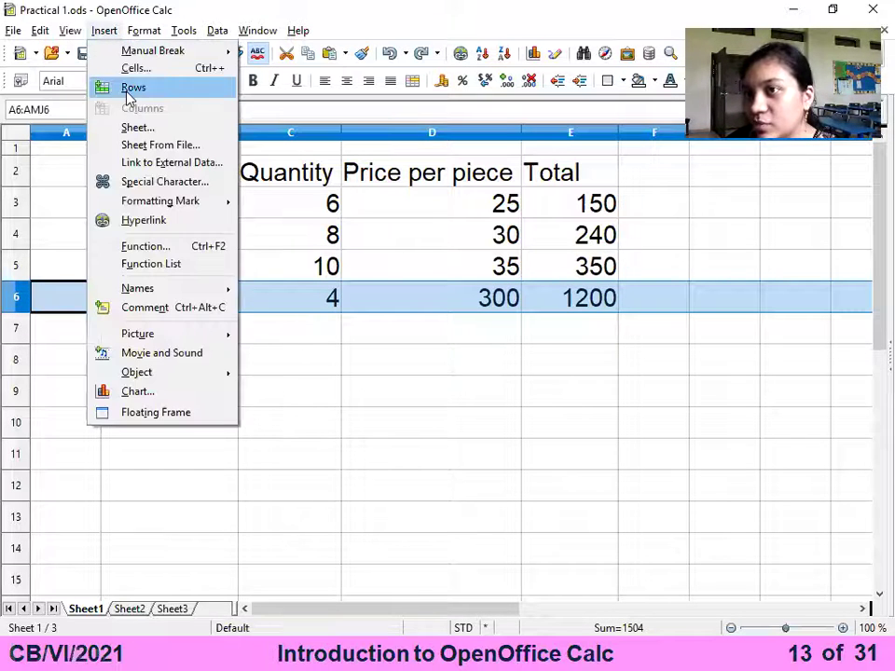
{"action": "left_click", "coordinate": [20, 296]}
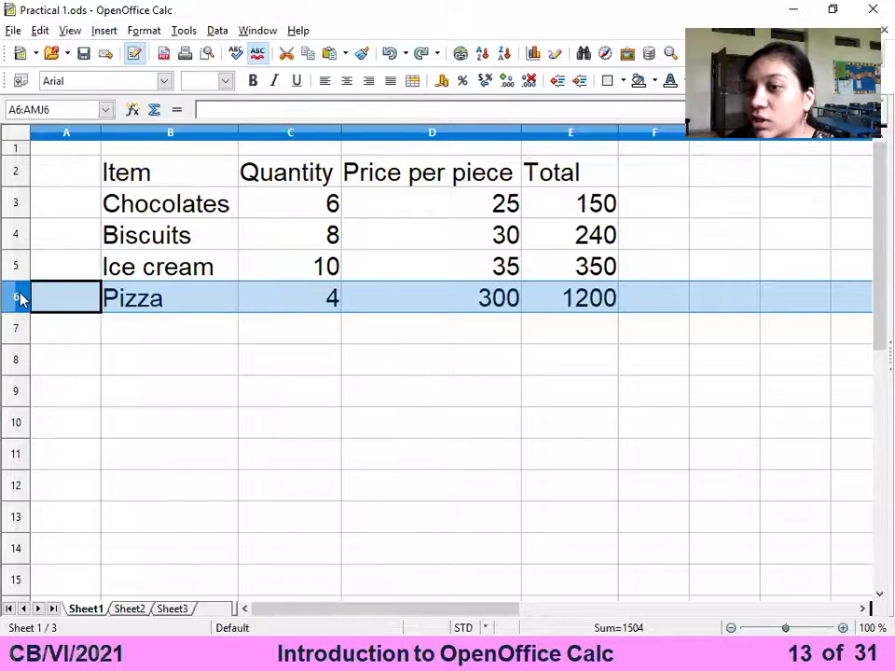
{"action": "right_click", "coordinate": [29, 298]}
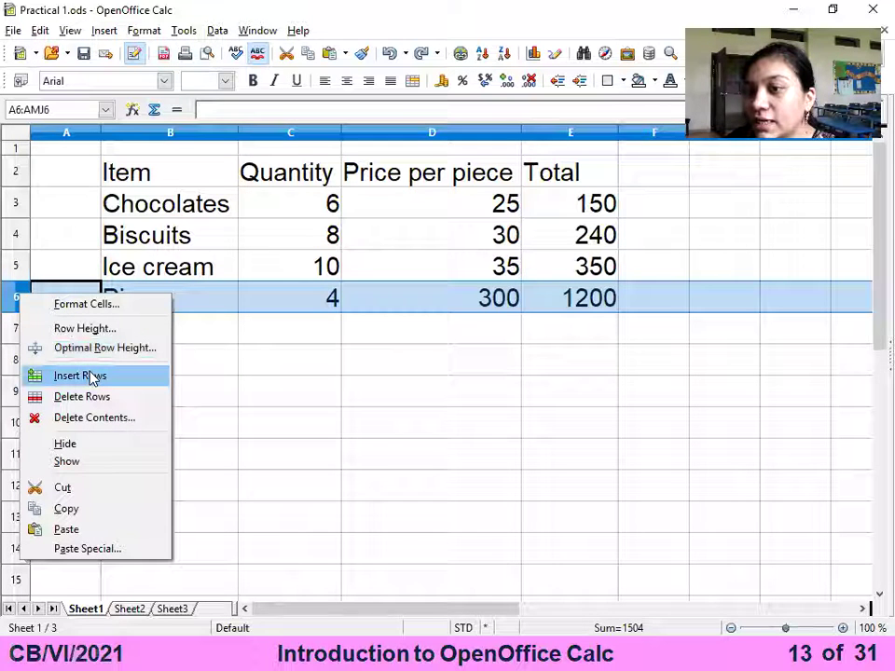
{"action": "left_click", "coordinate": [25, 295]}
{"action": "right_click", "coordinate": [15, 297]}
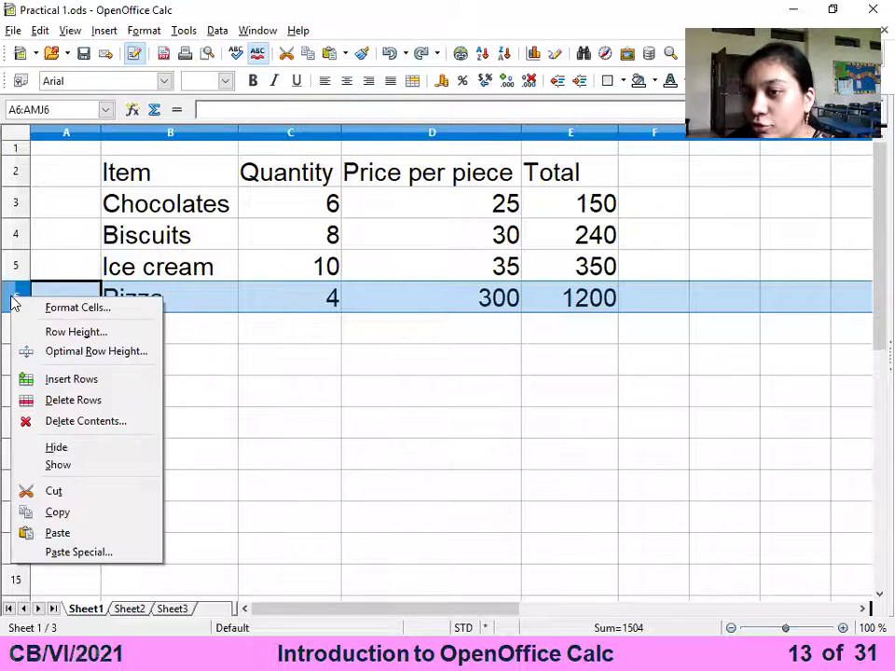
{"action": "left_click", "coordinate": [63, 382]}
{"action": "left_click", "coordinate": [269, 307]}
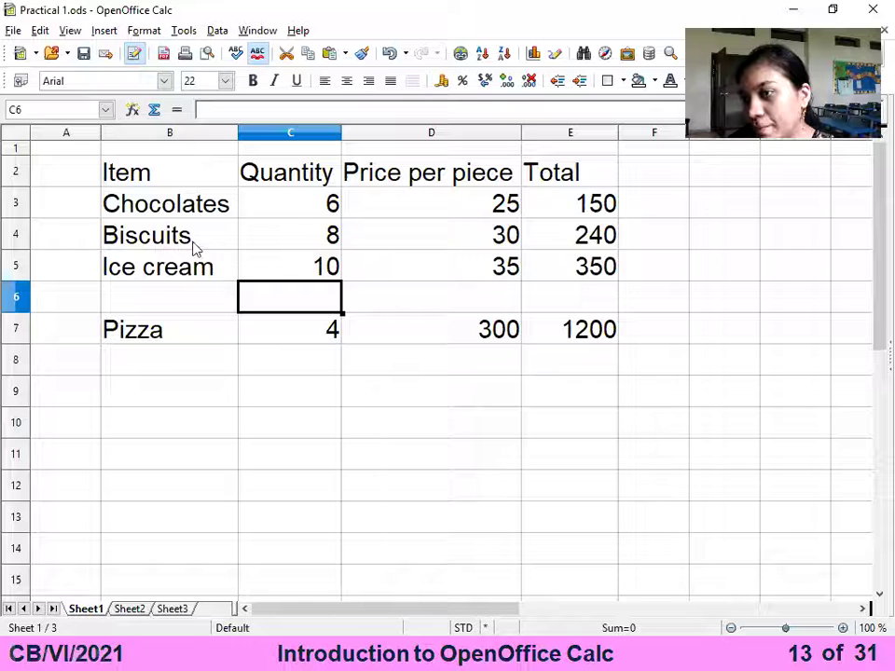
{"action": "key", "text": "ctrl+z"}
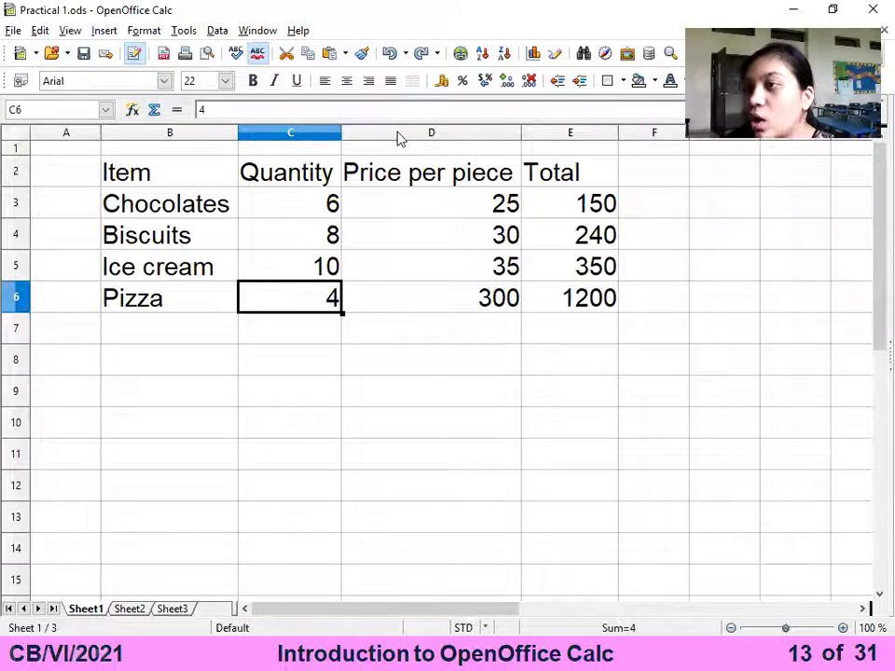
{"action": "right_click", "coordinate": [10, 296]}
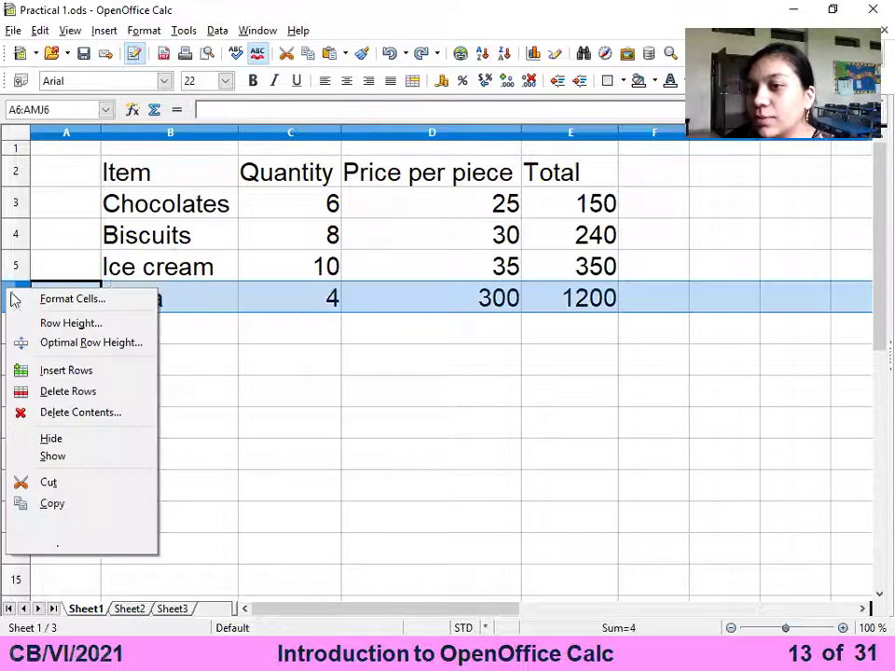
{"action": "left_click", "coordinate": [74, 372]}
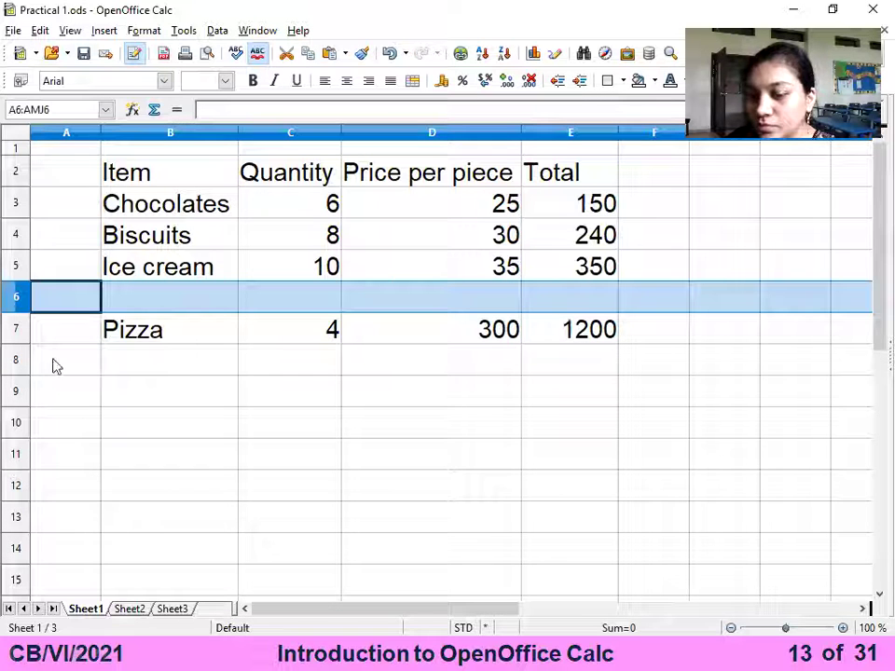
{"action": "key", "text": "ctrl+z"}
{"action": "left_click", "coordinate": [143, 308]}
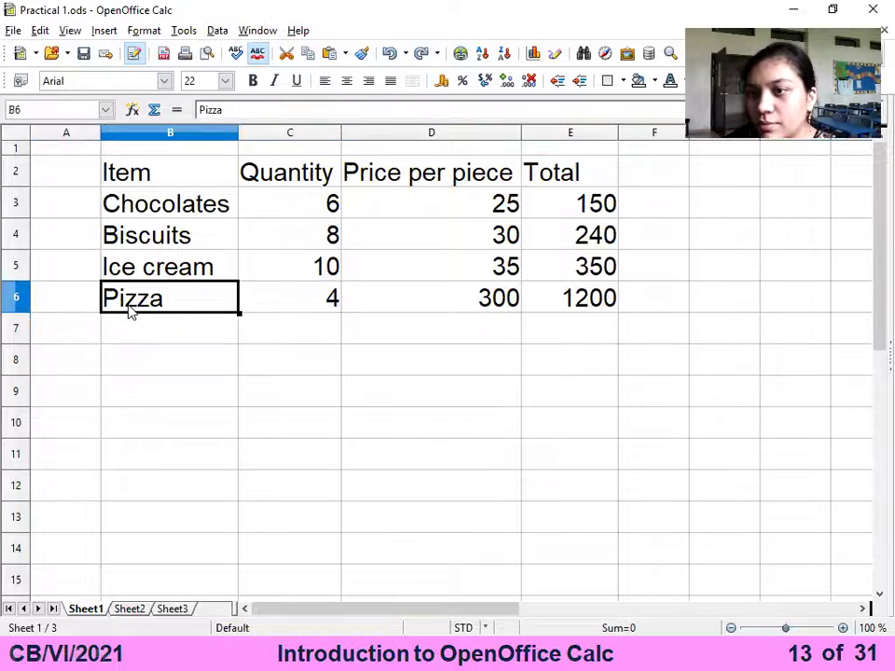
{"action": "right_click", "coordinate": [131, 310]}
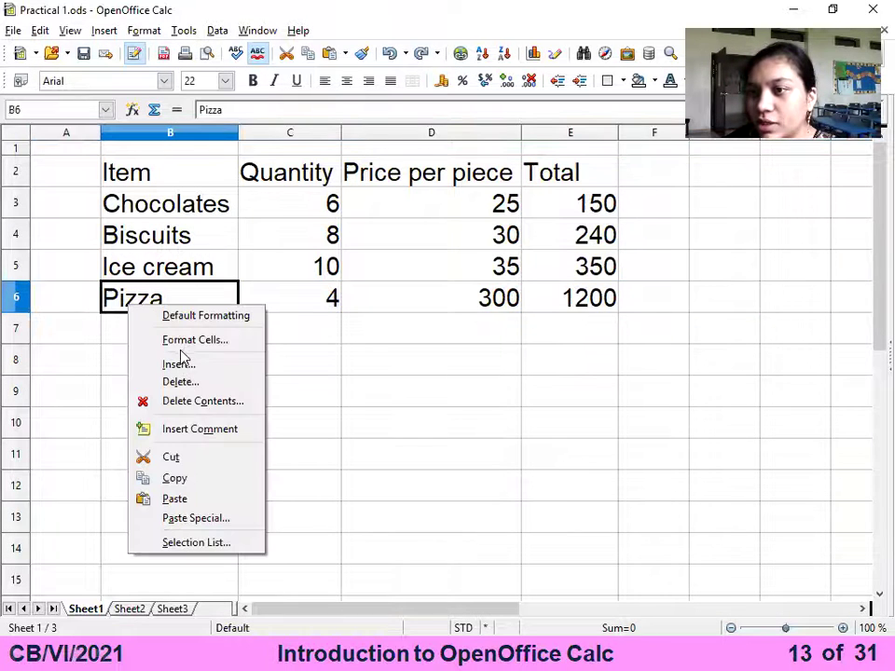
{"action": "left_click", "coordinate": [300, 502]}
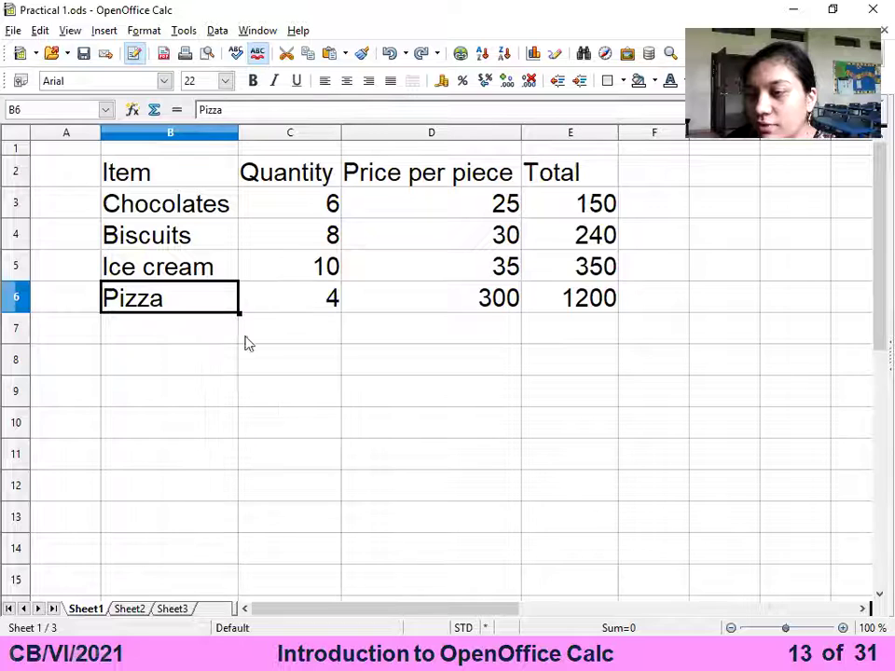
{"action": "left_click", "coordinate": [16, 297]}
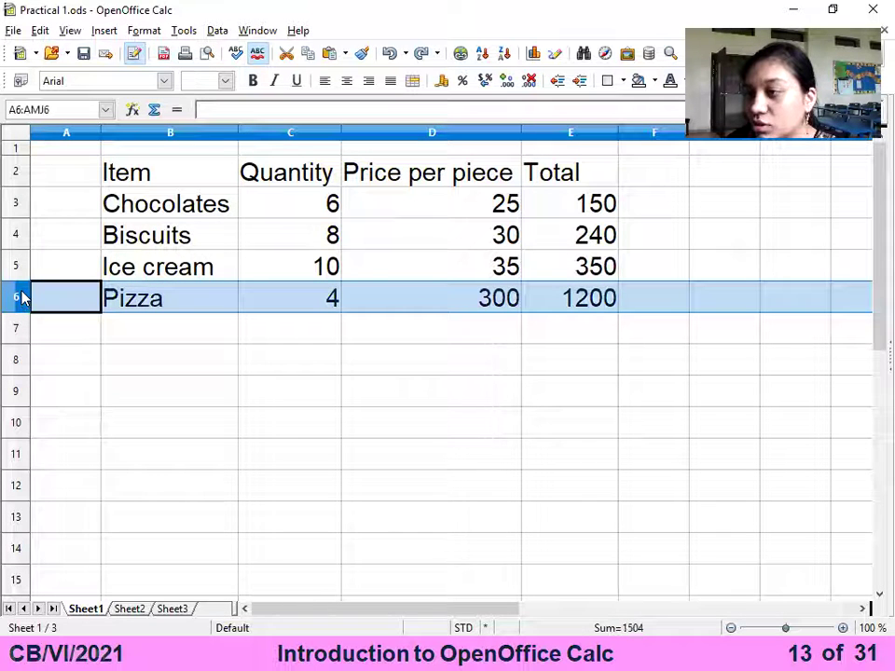
{"action": "right_click", "coordinate": [166, 300]}
{"action": "left_click", "coordinate": [140, 299]}
Insert an entire row above Pizza from cell B6 using the Entire row option, and select the new cells B6:E6.
{"action": "left_click", "coordinate": [149, 296]}
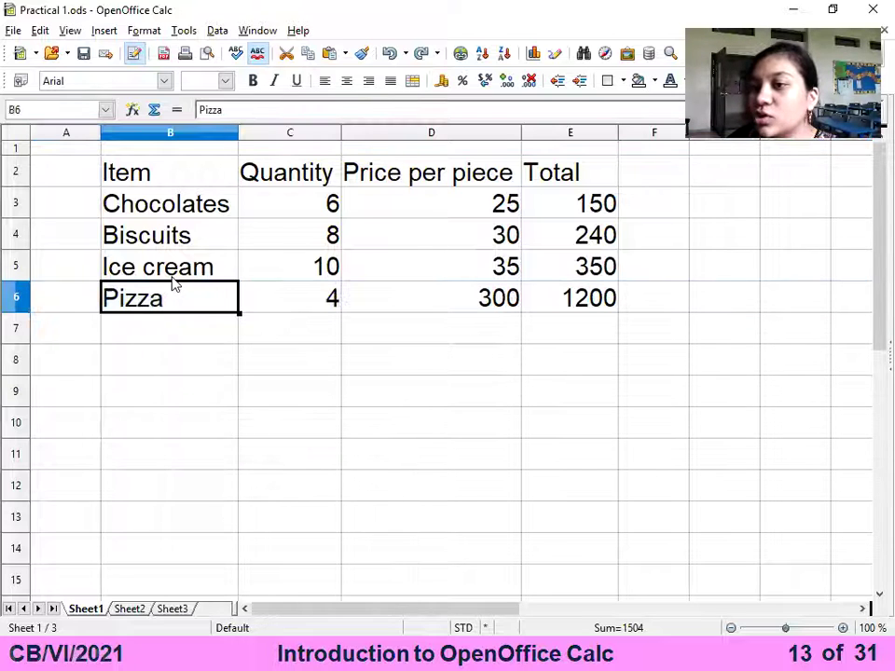
{"action": "right_click", "coordinate": [122, 303]}
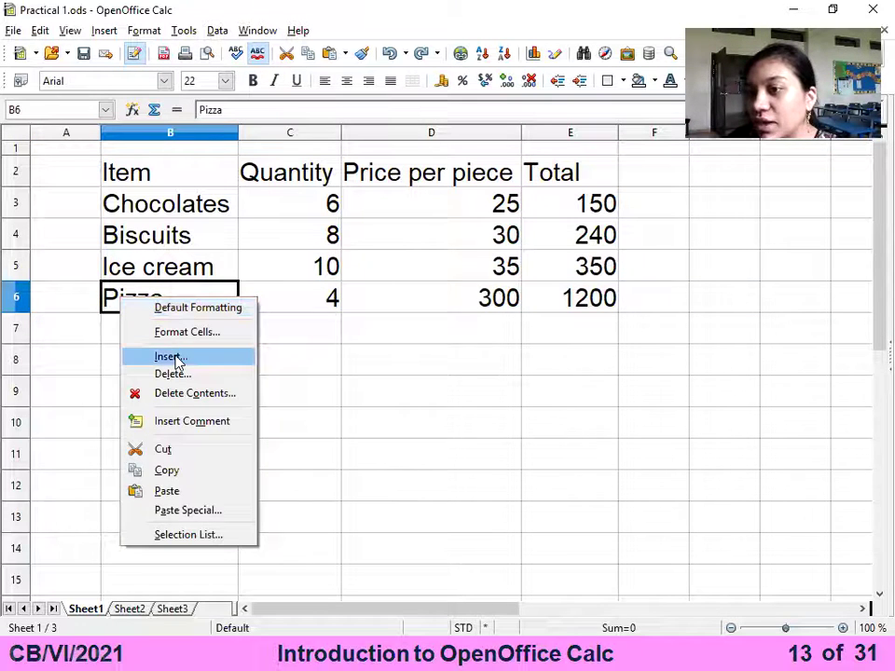
{"action": "left_click", "coordinate": [177, 359]}
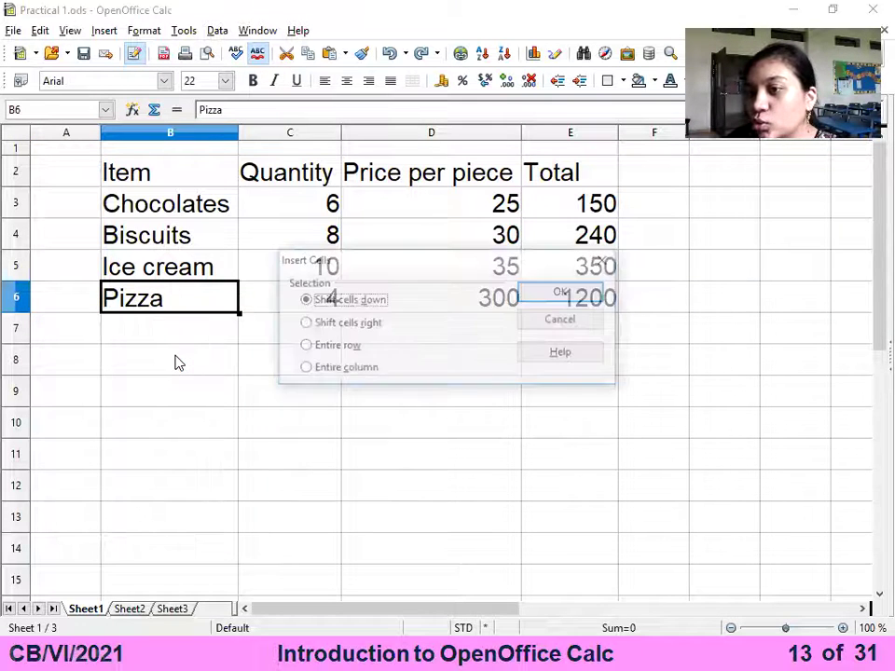
{"action": "left_click", "coordinate": [350, 350]}
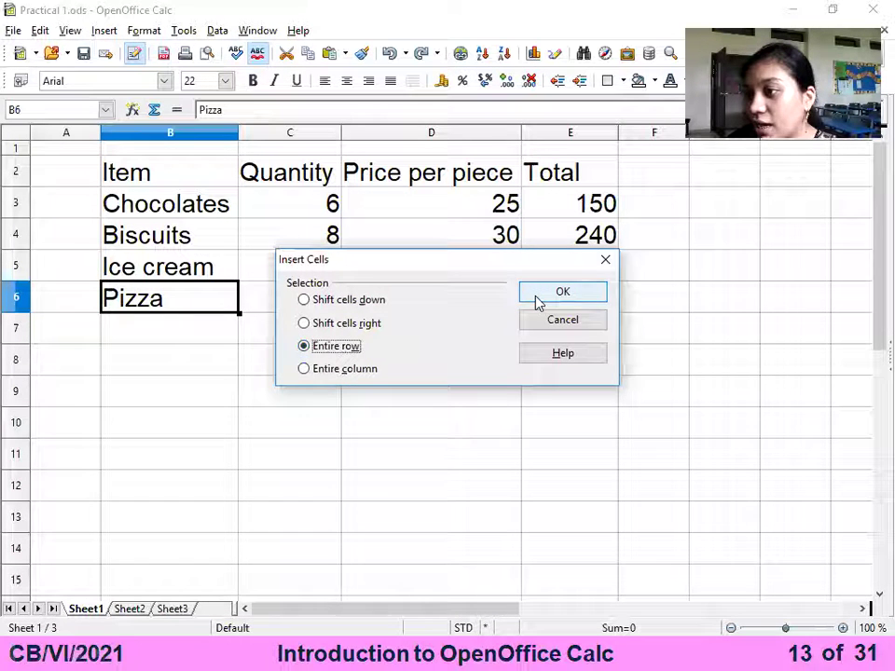
{"action": "left_click", "coordinate": [536, 298]}
{"action": "left_click_drag", "start_coordinate": [163, 310], "coordinate": [600, 297]}
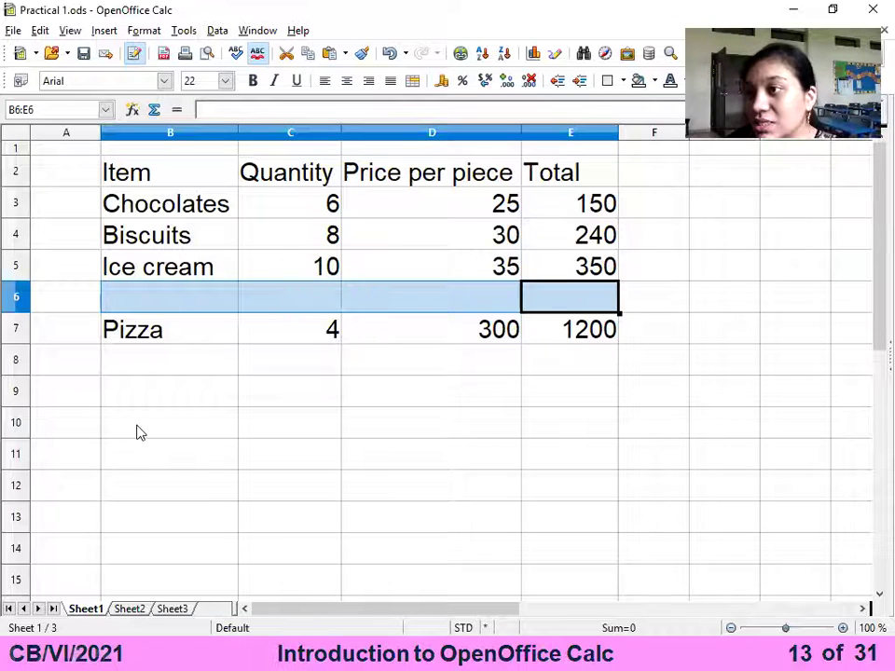
Fill the empty row 6 with the item Brownies, quantity 5 and price per piece 36.
{"action": "left_click", "coordinate": [171, 298]}
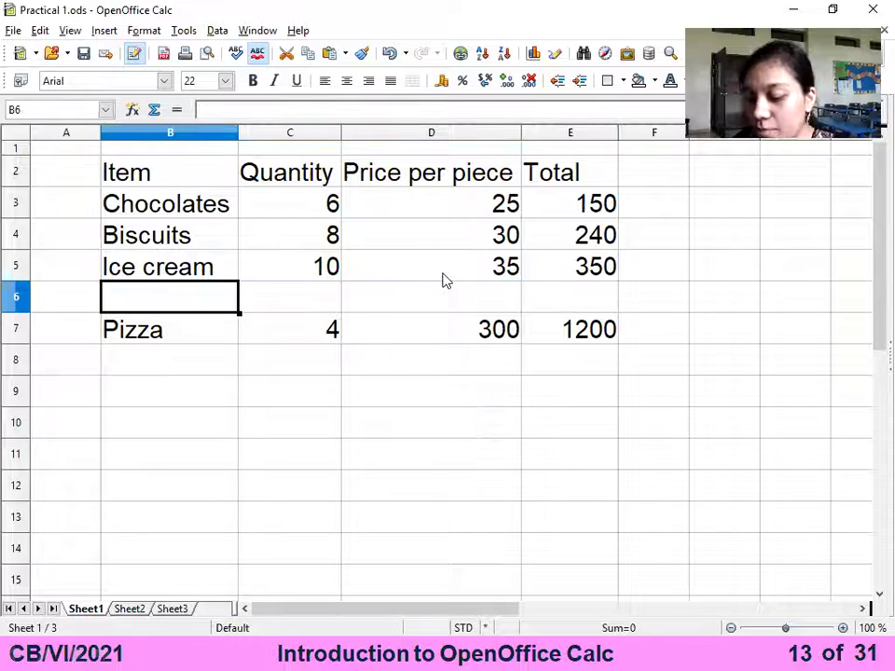
{"action": "type", "text": "Brownies"}
{"action": "key", "text": "Tab"}
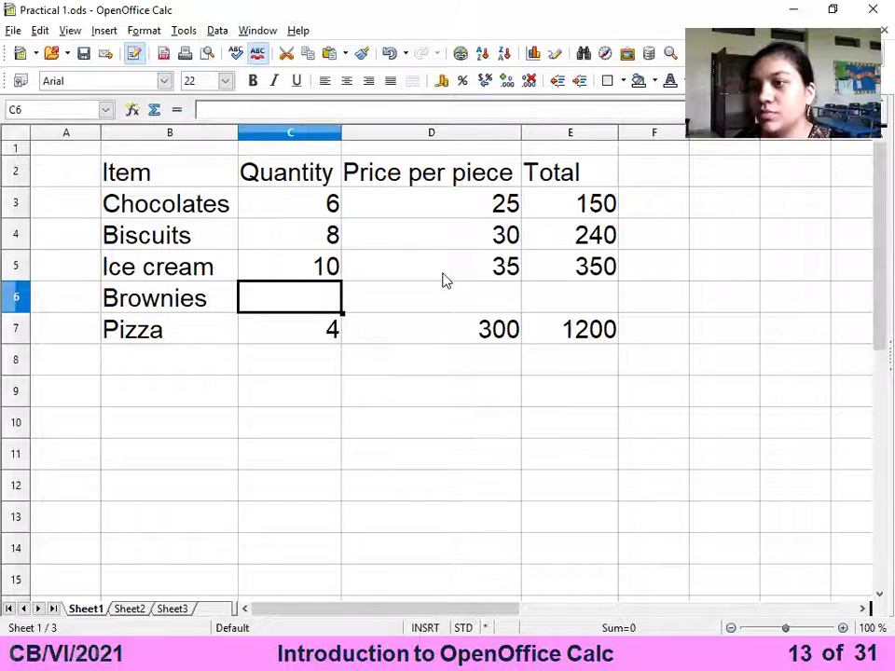
{"action": "type", "text": "5"}
{"action": "key", "text": "Tab"}
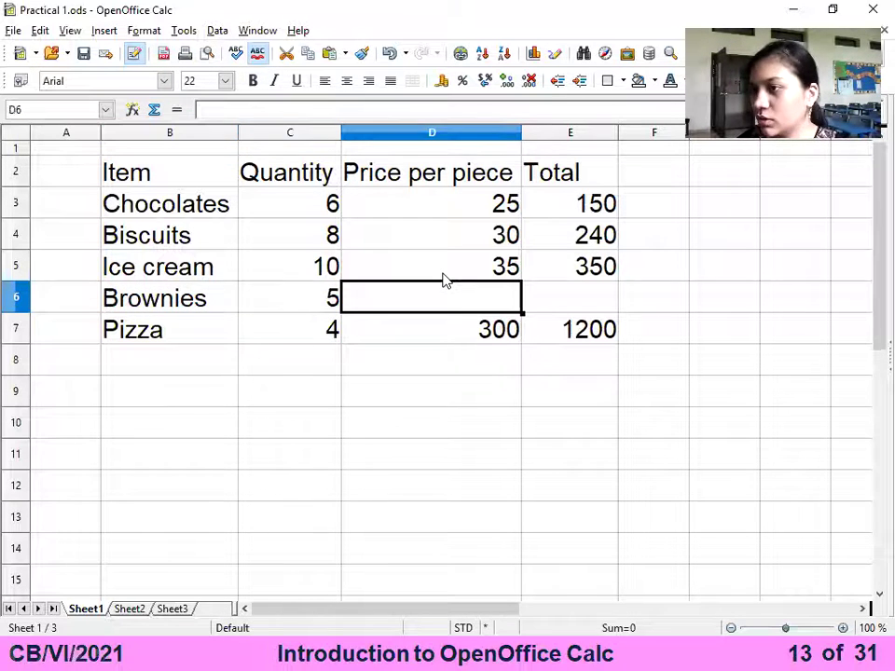
{"action": "type", "text": "36`"}
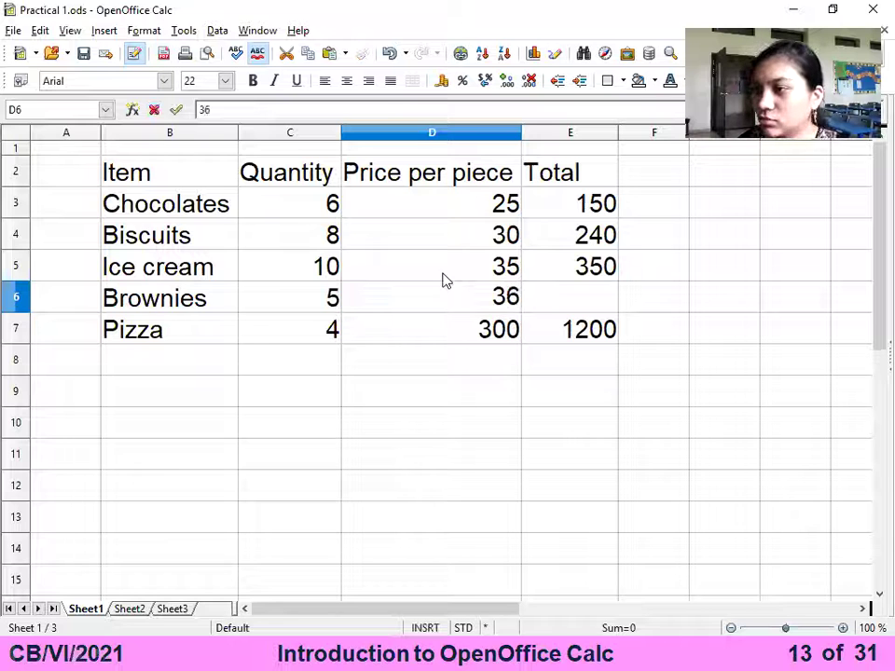
{"action": "key", "text": "BackSpace"}
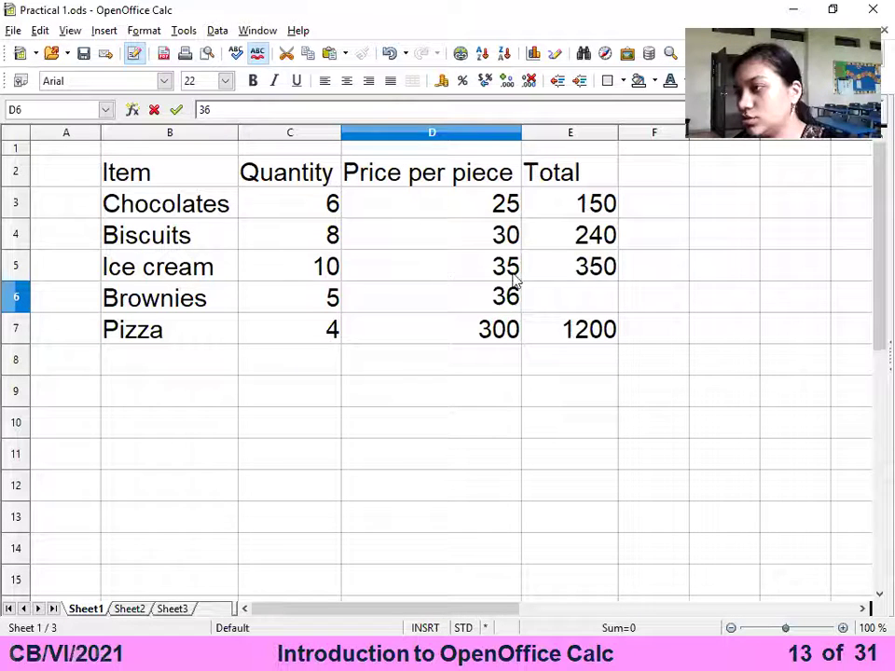
Copy the total formula from the Ice cream row (E5) into the Brownies total cell E6.
{"action": "left_click", "coordinate": [601, 278]}
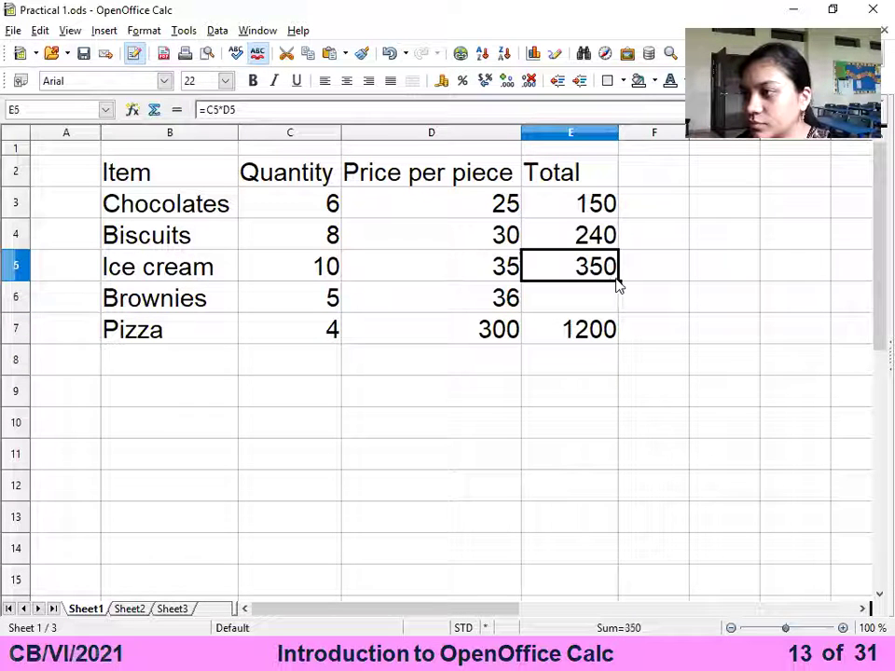
{"action": "mouse_move", "coordinate": [617, 287]}
{"action": "left_mouse_down"}
{"action": "mouse_move", "coordinate": [610, 339]}
{"action": "mouse_move", "coordinate": [613, 296]}
{"action": "left_mouse_up"}
{"action": "left_click", "coordinate": [610, 299]}
{"action": "key", "text": "ctrl+v"}
{"action": "left_click", "coordinate": [729, 304]}
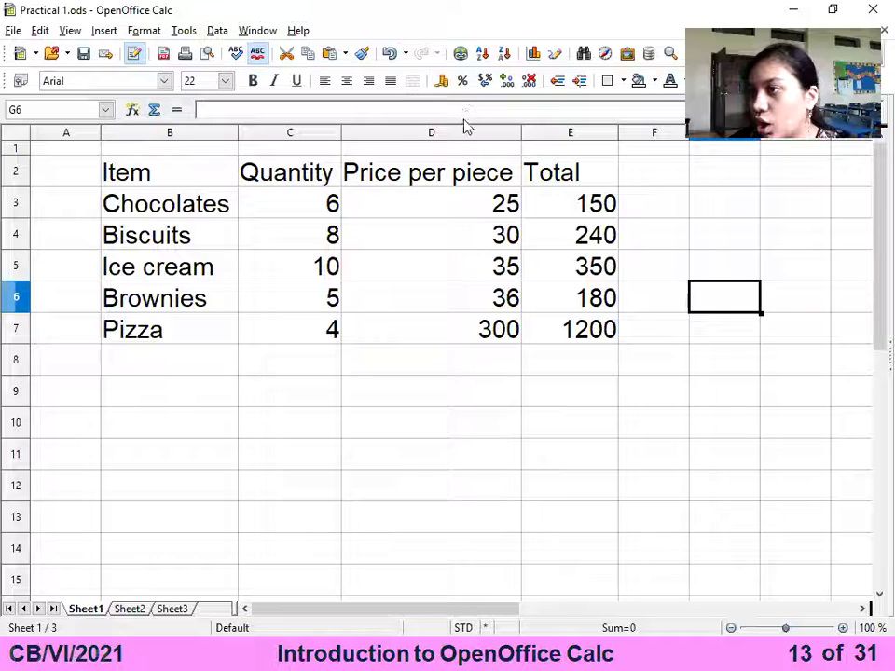
Demonstrate twice how to insert an empty column before the Total column E, undoing each insertion.
{"action": "left_click", "coordinate": [554, 136]}
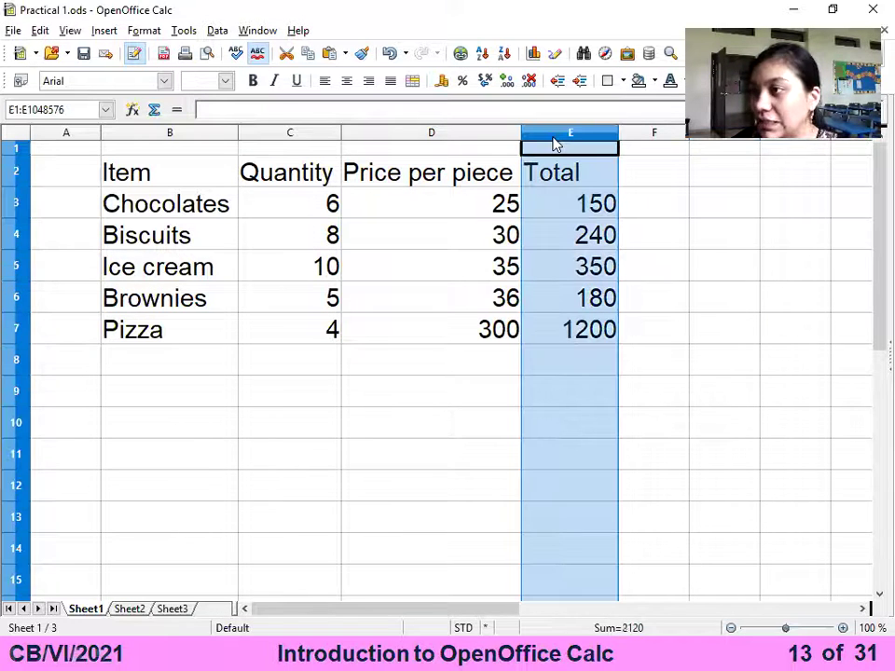
{"action": "right_click", "coordinate": [554, 142]}
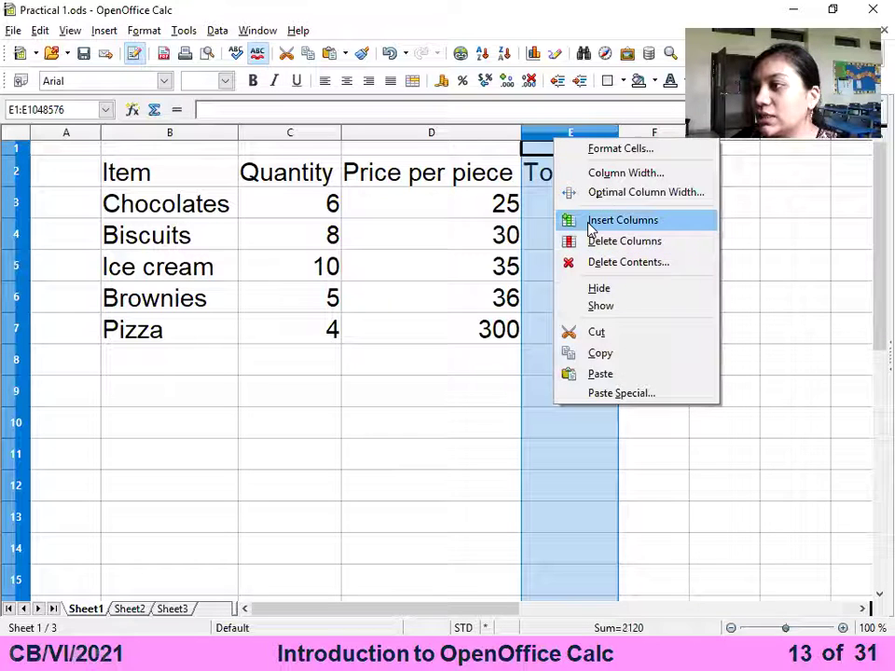
{"action": "left_click", "coordinate": [591, 222]}
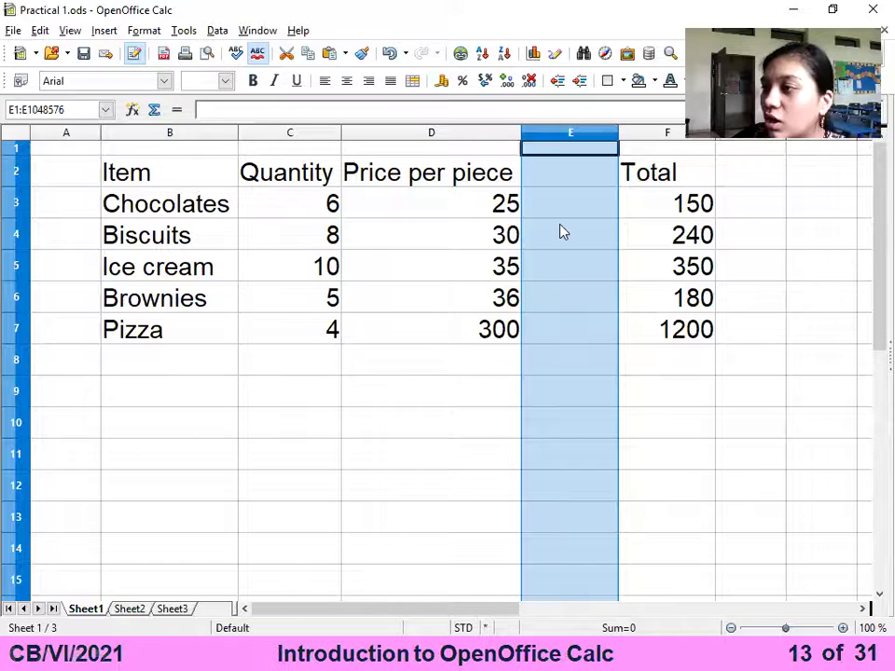
{"action": "key", "text": "ctrl+z"}
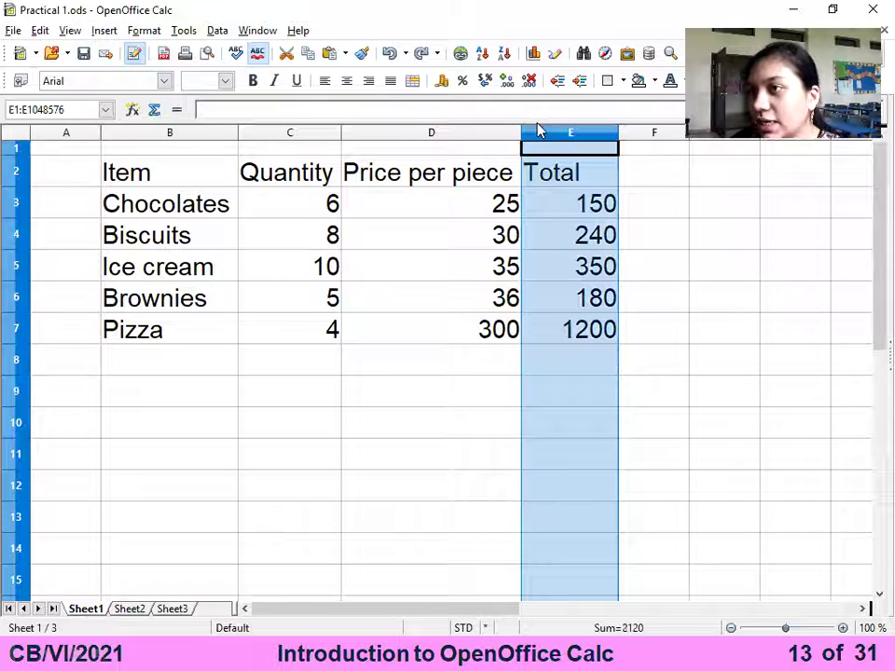
{"action": "left_click", "coordinate": [104, 31]}
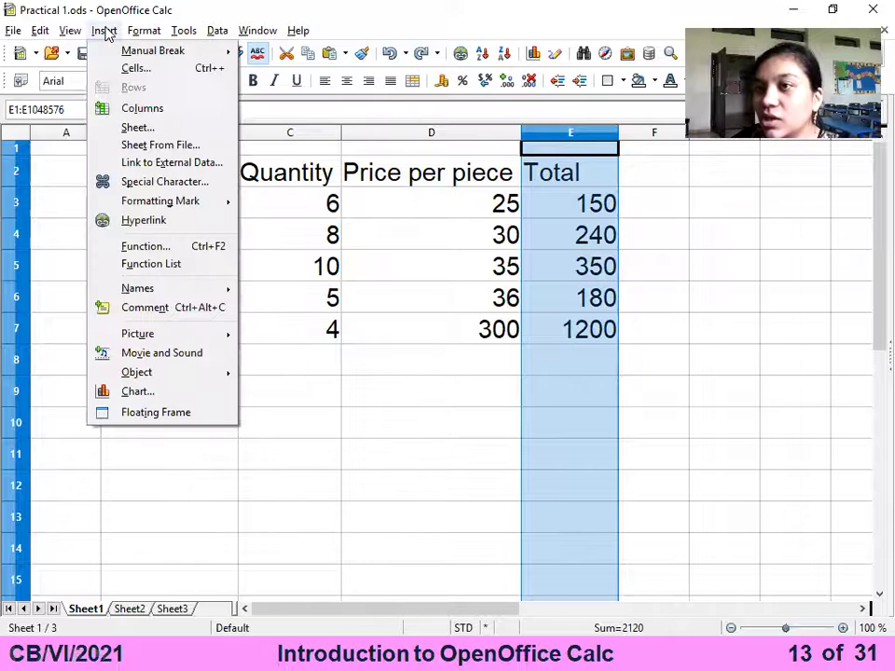
{"action": "left_click", "coordinate": [142, 109]}
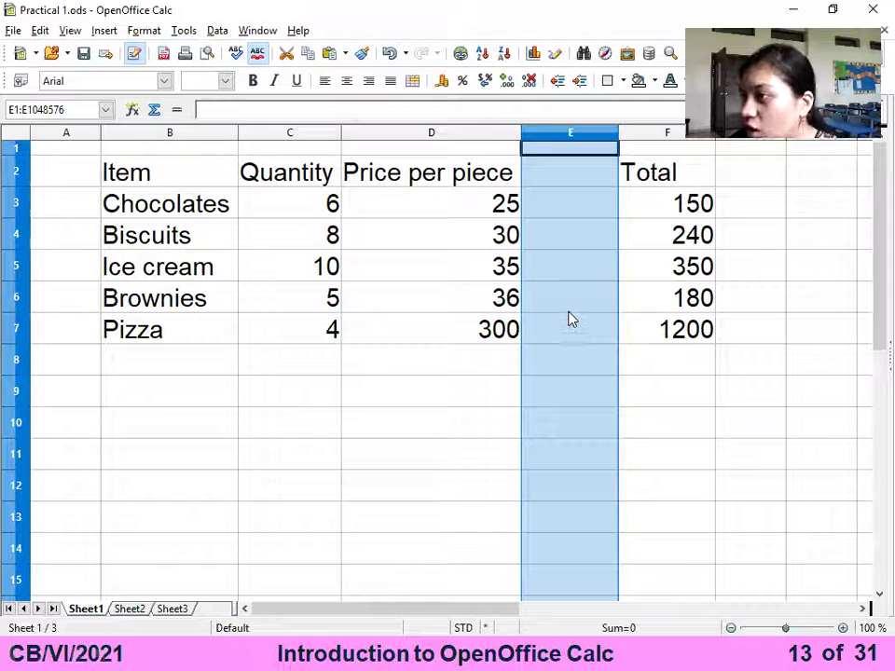
{"action": "key", "text": "ctrl+z"}
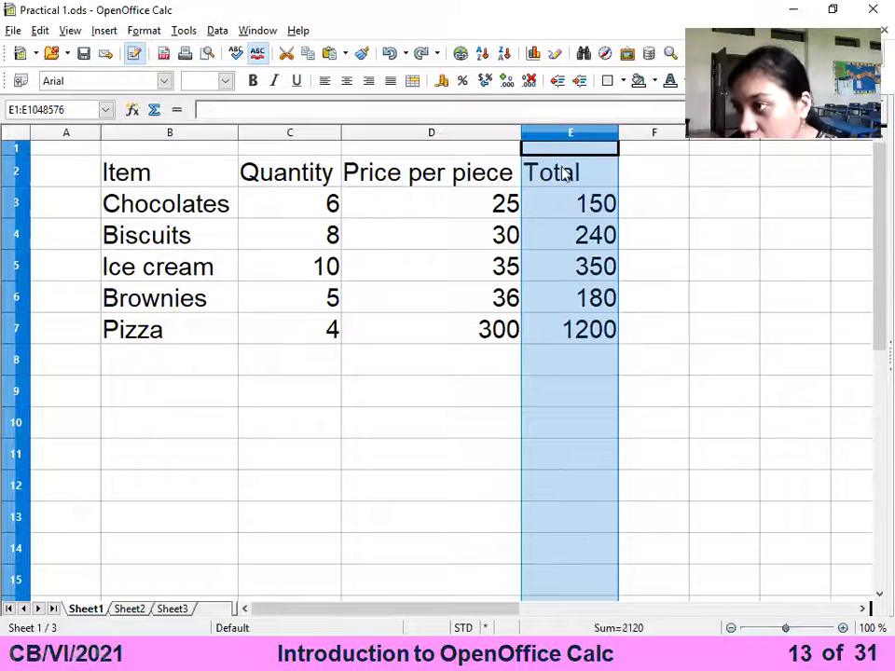
Insert an entire column before Total from heading cell E2 using the Entire column option, and select the new cells E2:E7.
{"action": "left_click", "coordinate": [564, 175]}
{"action": "right_click", "coordinate": [571, 175]}
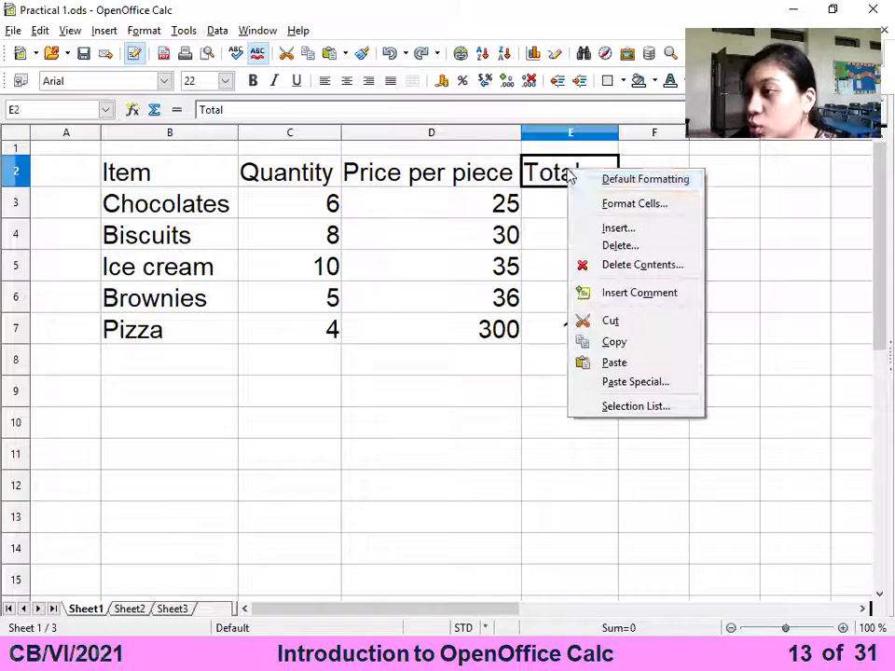
{"action": "left_click", "coordinate": [601, 231]}
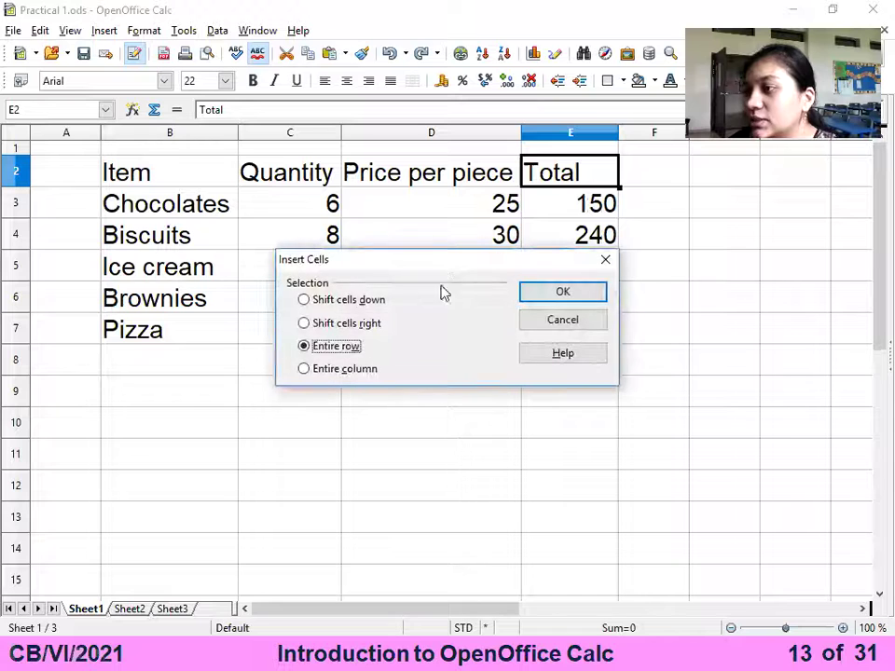
{"action": "left_click", "coordinate": [334, 368]}
{"action": "left_click", "coordinate": [560, 292]}
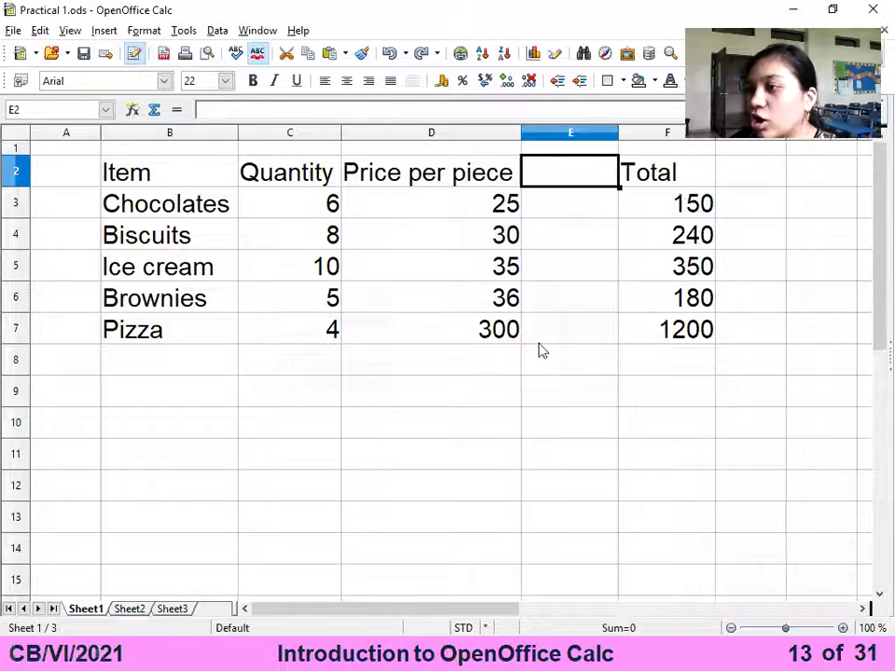
{"action": "left_click_drag", "start_coordinate": [570, 173], "coordinate": [566, 339]}
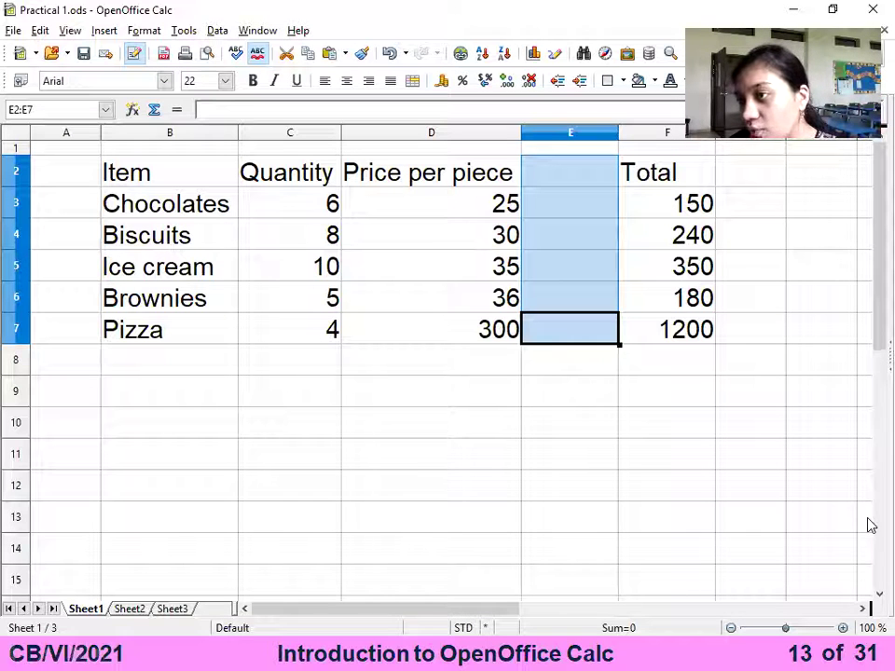
Delete the empty column before Total from cell E2 using the Delete entire column(s) option.
{"action": "left_click", "coordinate": [397, 369]}
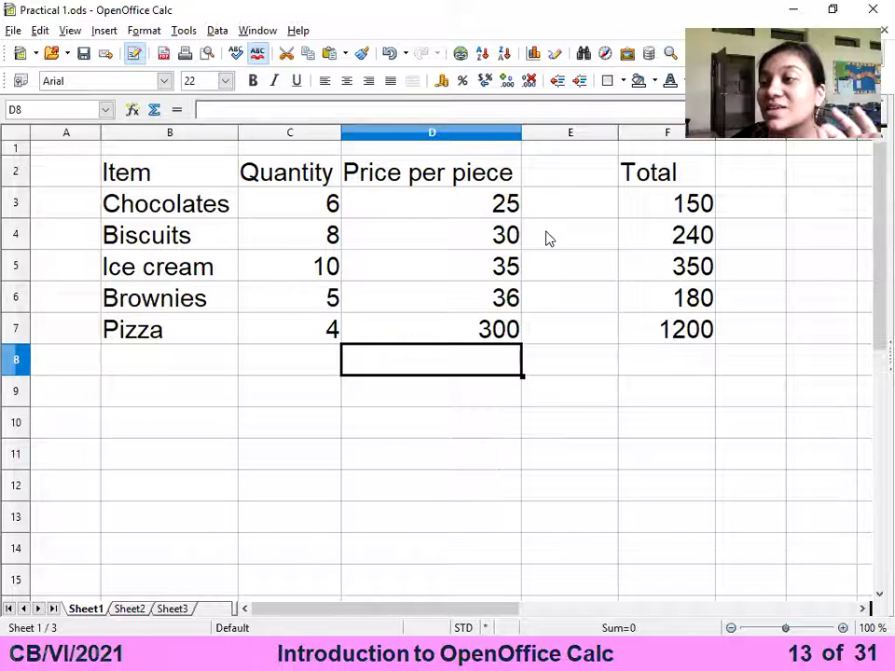
{"action": "left_click", "coordinate": [576, 176]}
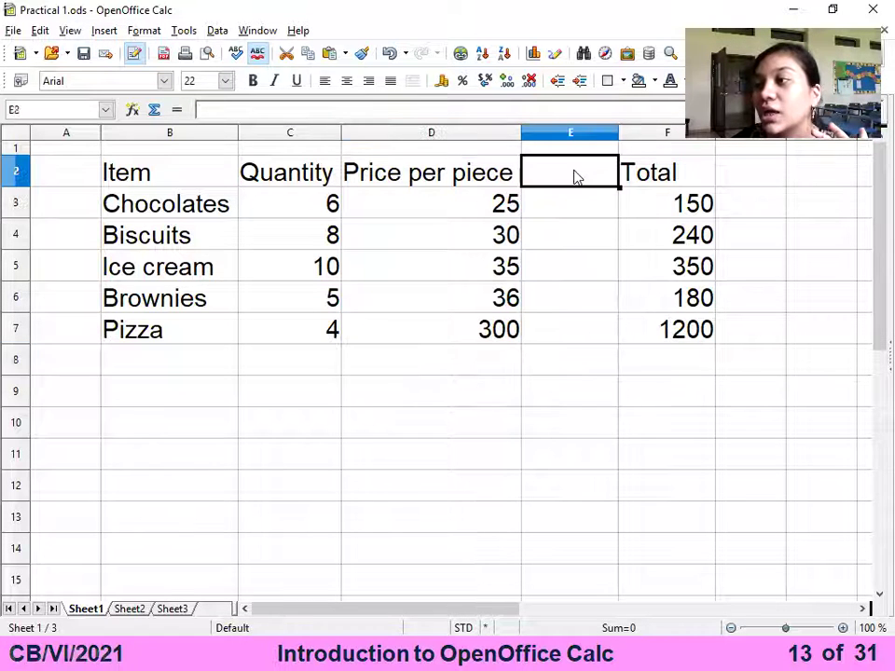
{"action": "right_click", "coordinate": [576, 176]}
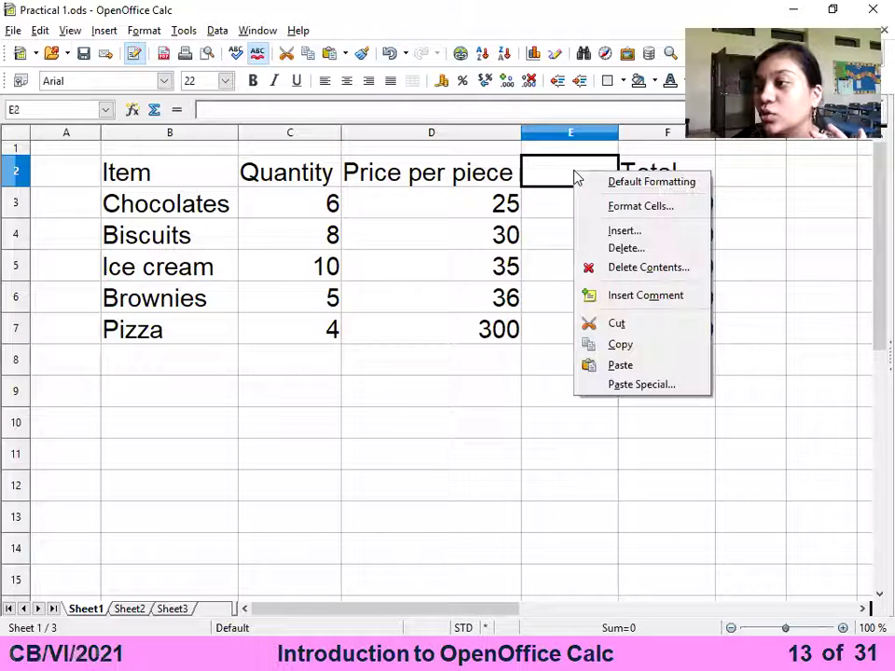
{"action": "left_click", "coordinate": [649, 249]}
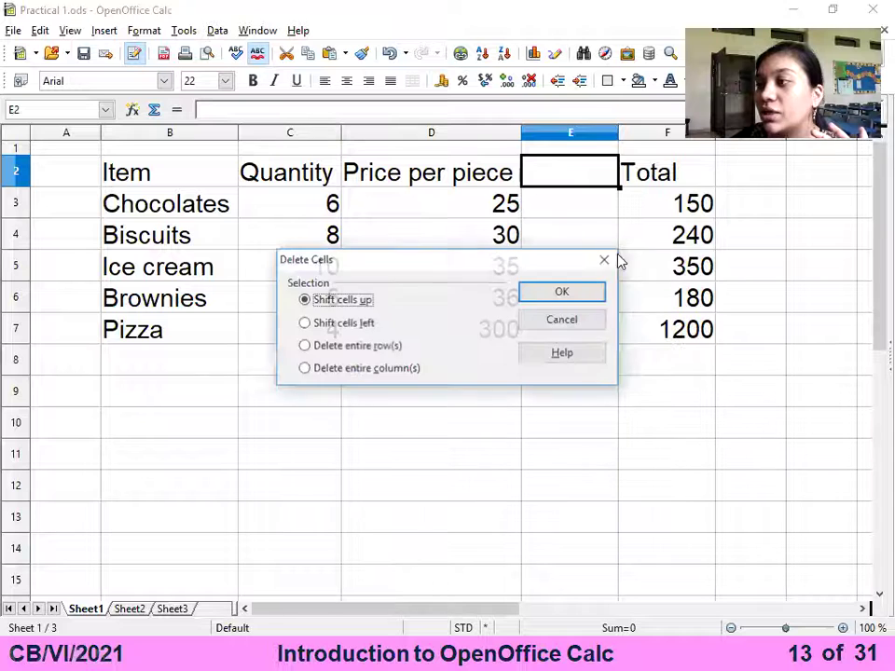
{"action": "left_click", "coordinate": [377, 369]}
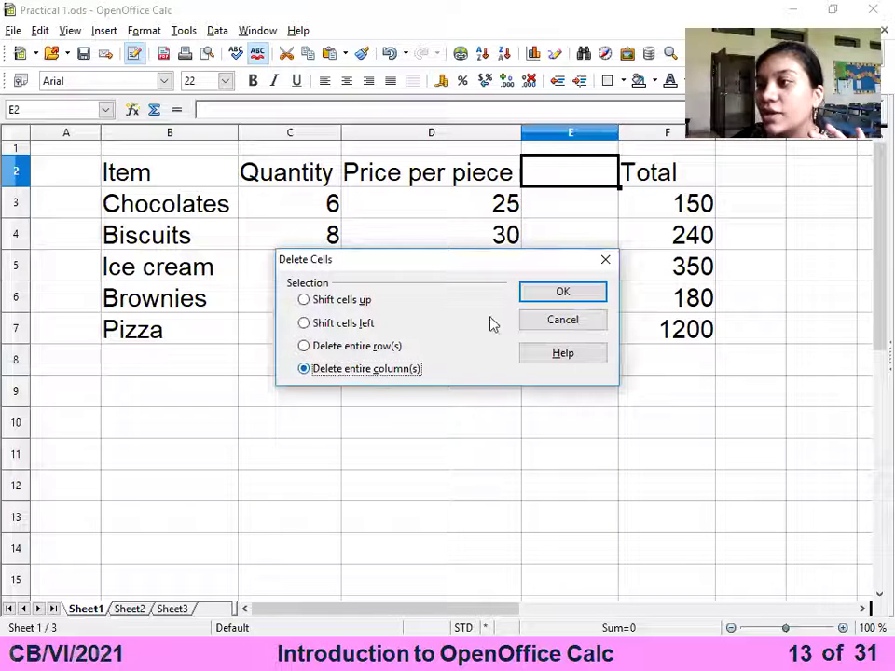
{"action": "left_click", "coordinate": [570, 289]}
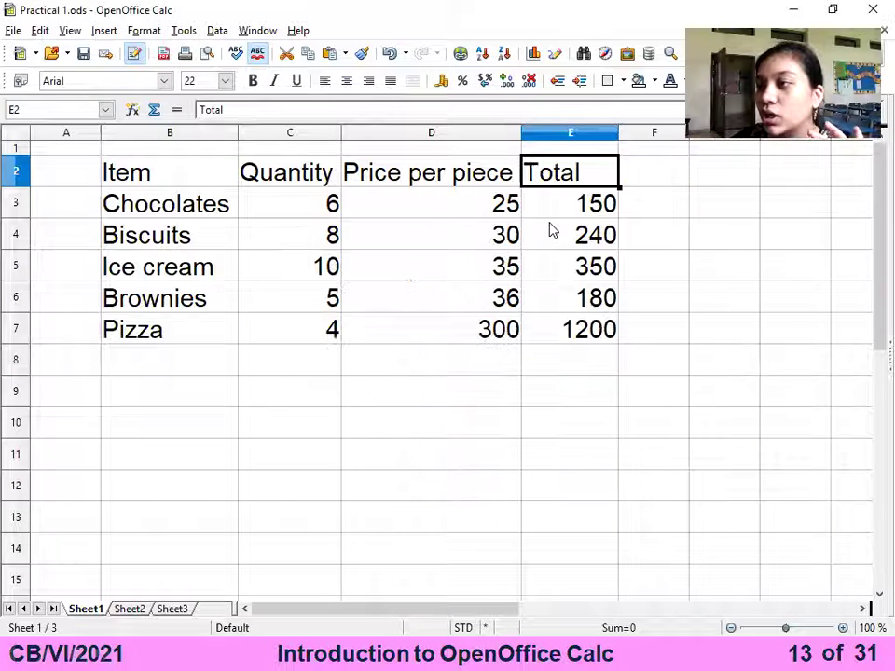
Delete the whole Brownies row from cell B6 using the Delete entire row(s) option, and undo the deletion.
{"action": "left_click", "coordinate": [112, 300]}
{"action": "right_click", "coordinate": [112, 301]}
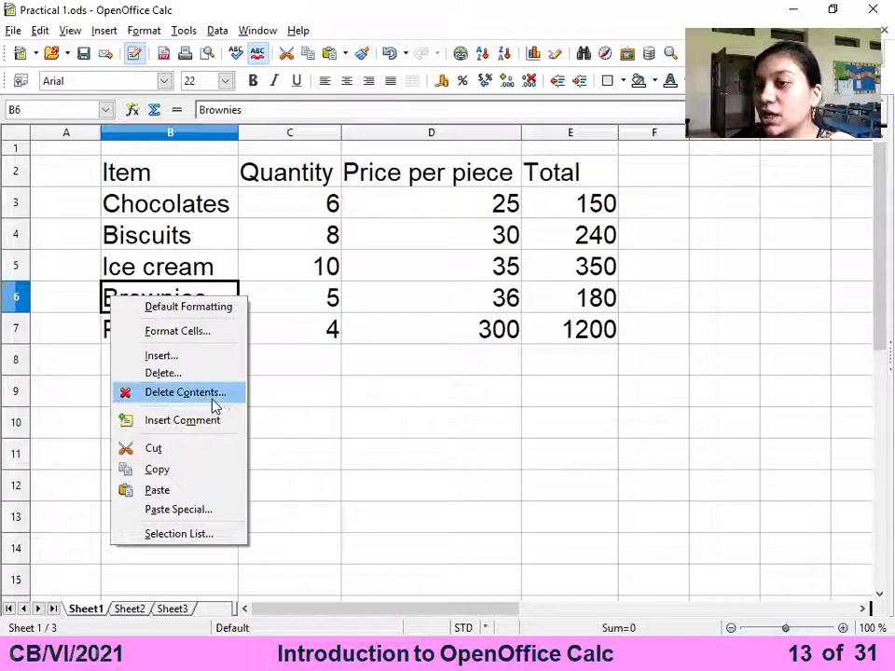
{"action": "left_click", "coordinate": [189, 373]}
{"action": "left_click", "coordinate": [315, 346]}
{"action": "left_click", "coordinate": [597, 293]}
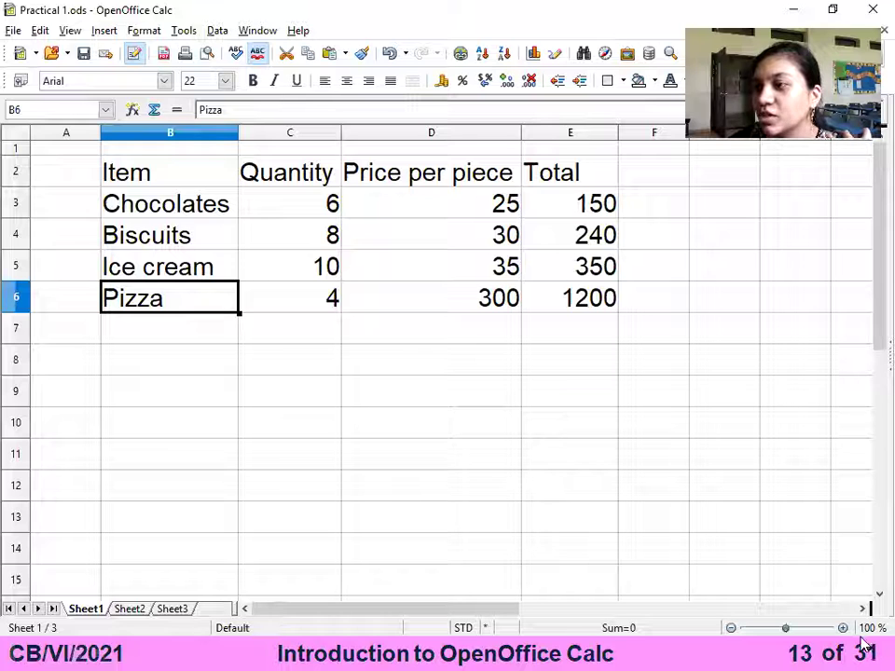
{"action": "key", "text": "ctrl+z"}
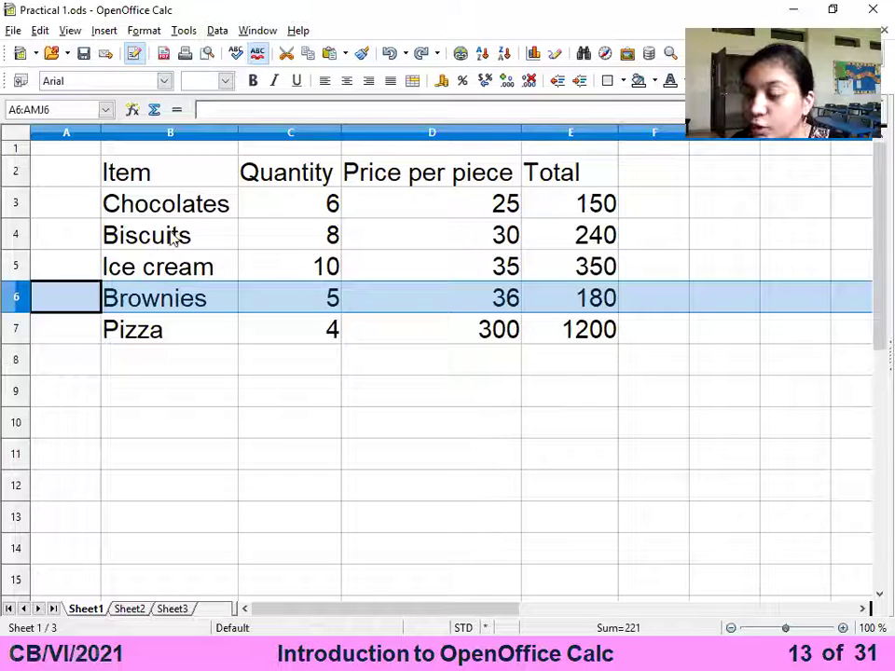
{"action": "left_click_drag", "start_coordinate": [129, 173], "coordinate": [644, 362]}
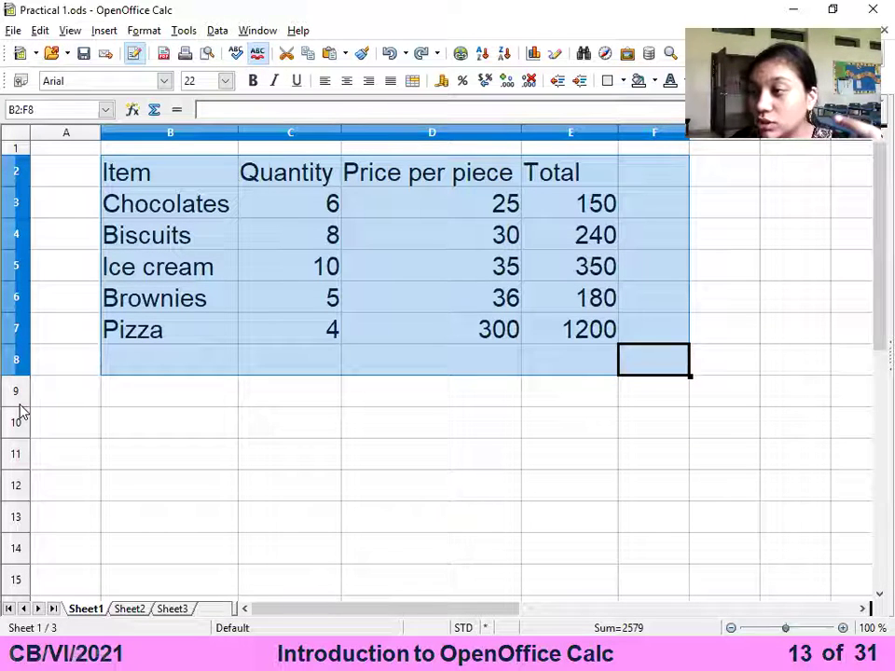
{"action": "left_click", "coordinate": [539, 245]}
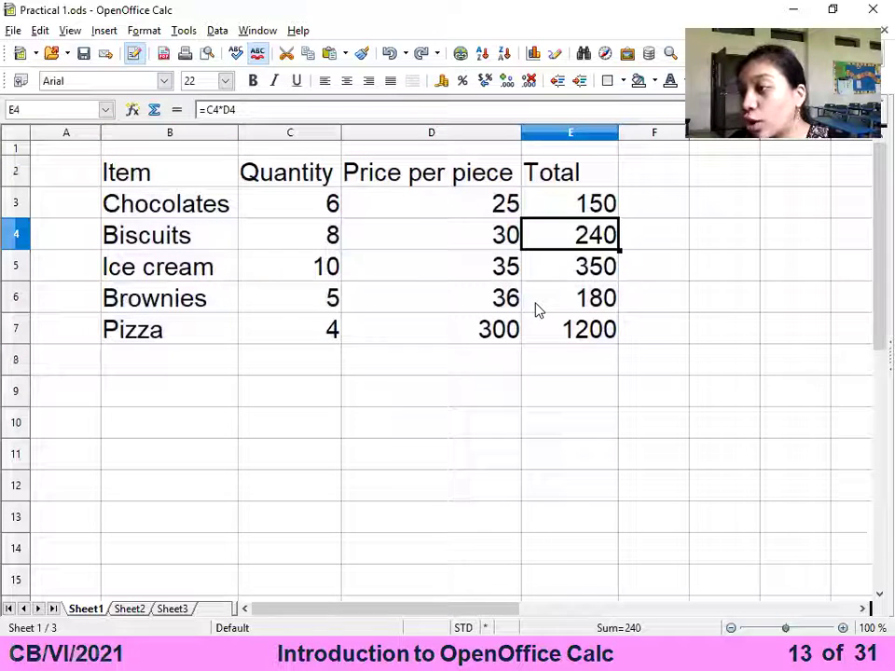